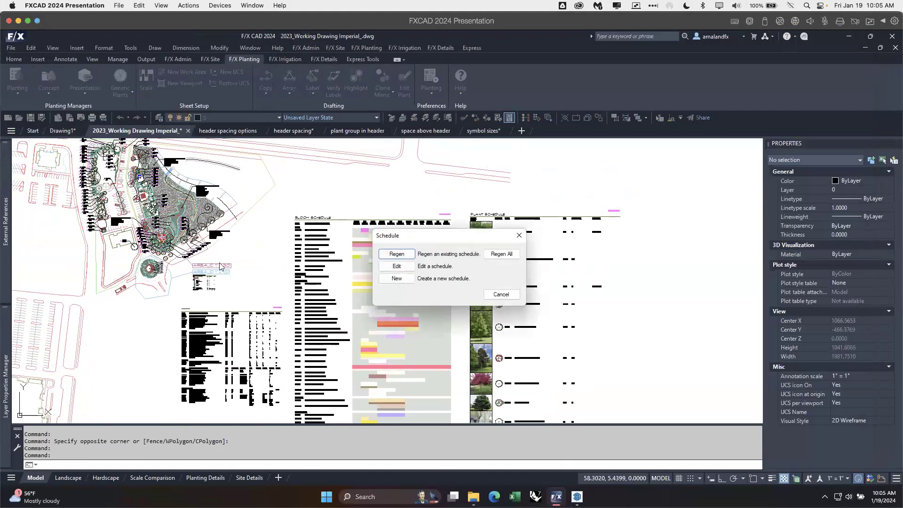
Step: Open the settings of the existing Plant Schedule with photos for editing
drag(416, 241, 321, 204)
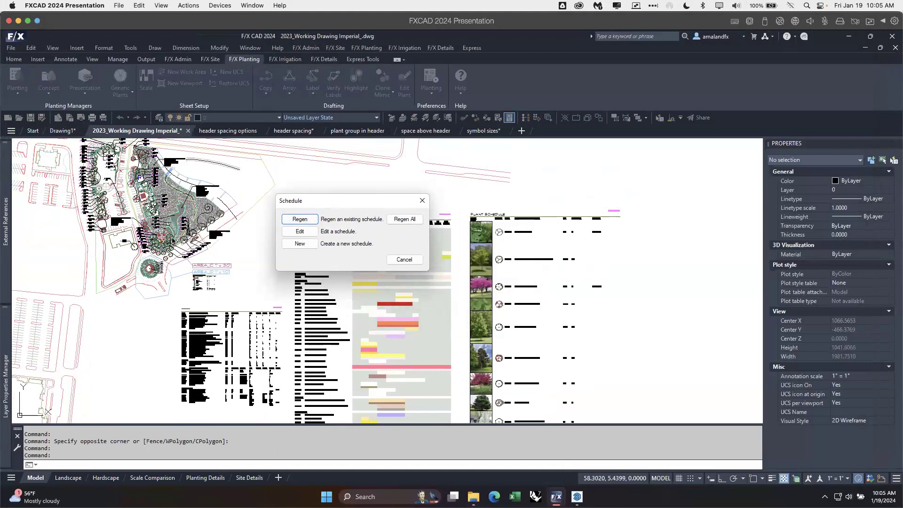
click(299, 232)
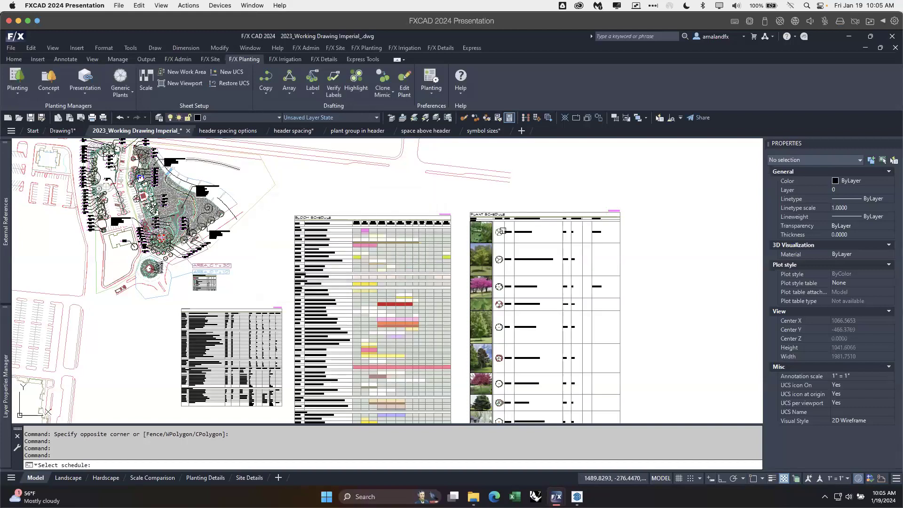
scroll(353, 318, down, 4)
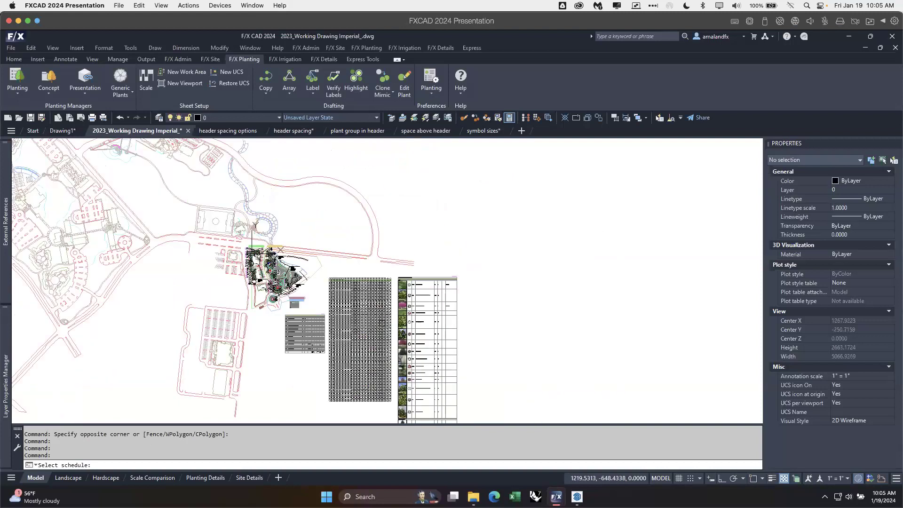
middle_drag(382, 322, 288, 269)
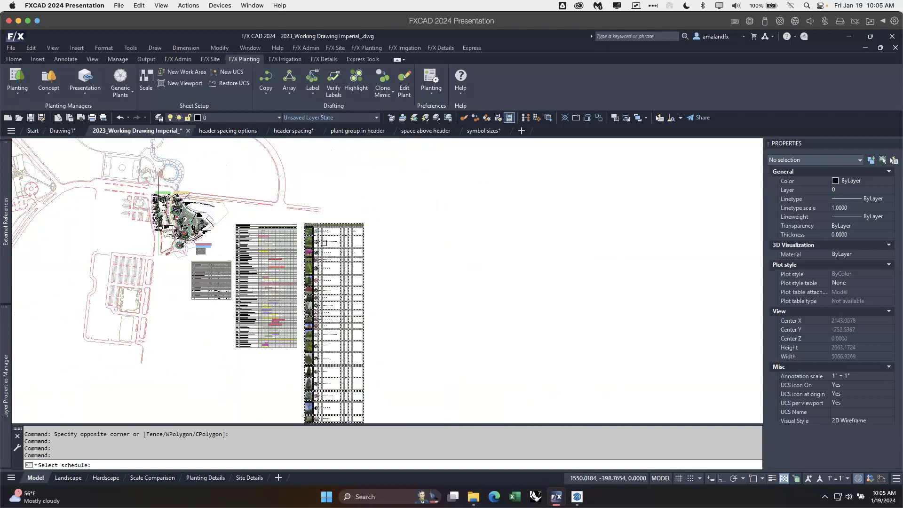
scroll(315, 231, up, 4)
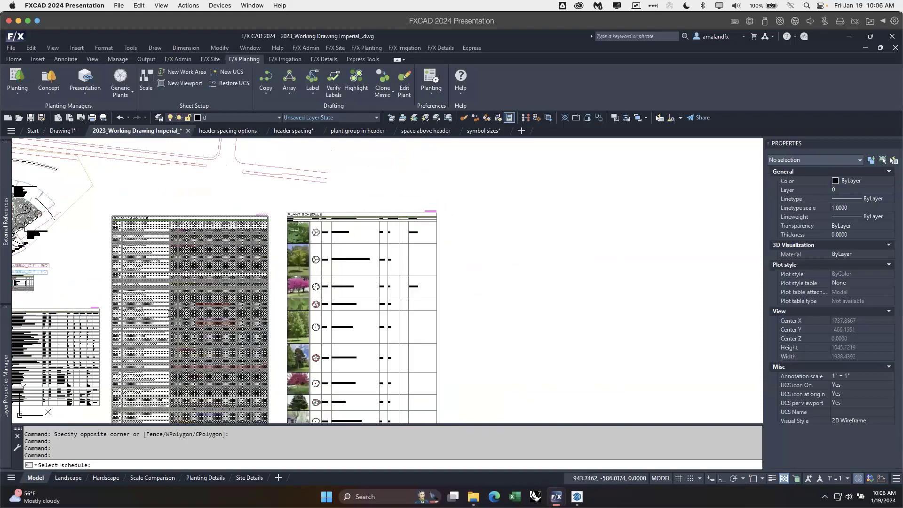
mouse_move(129, 291)
middle_down()
mouse_move(168, 279)
mouse_move(190, 249)
middle_up()
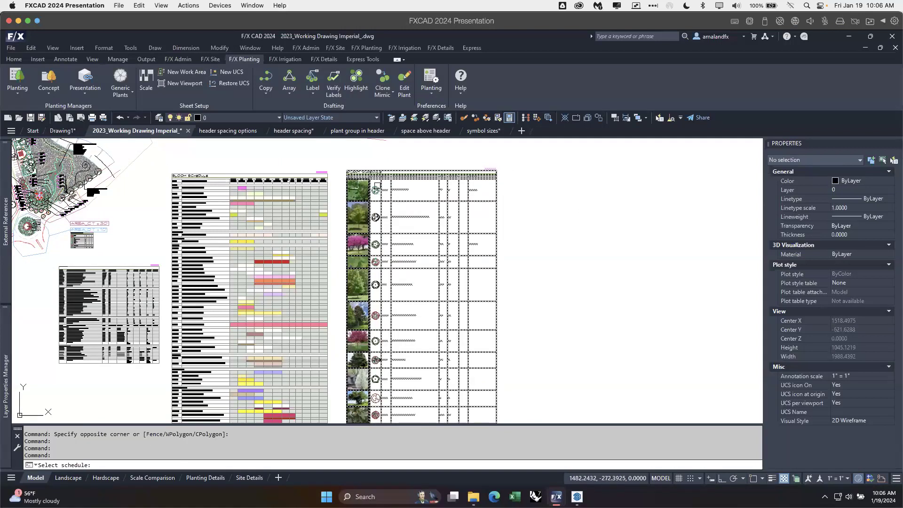
scroll(382, 174, up, 2)
scroll(382, 178, up, 4)
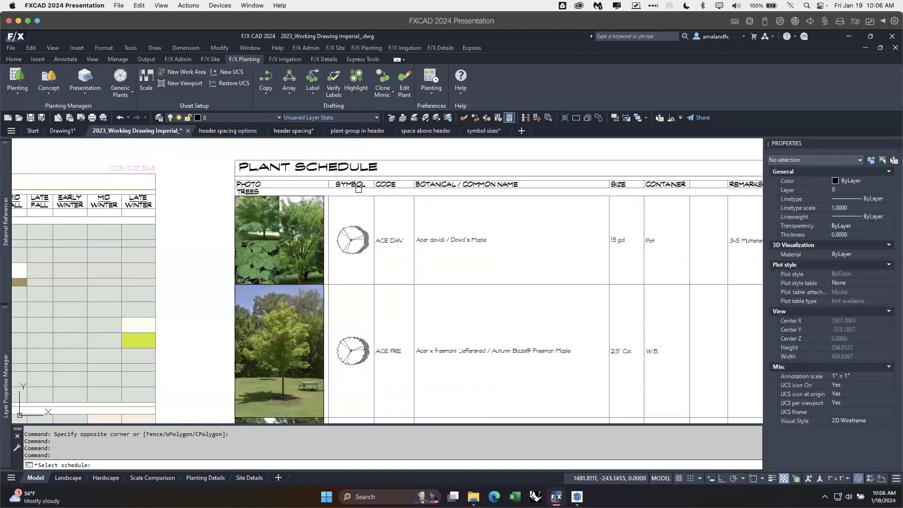
scroll(337, 190, down, 2)
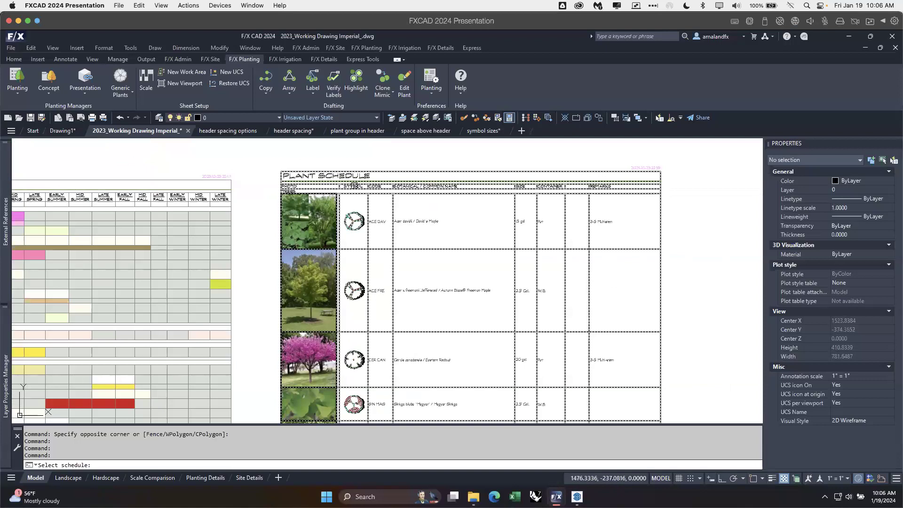
click(339, 183)
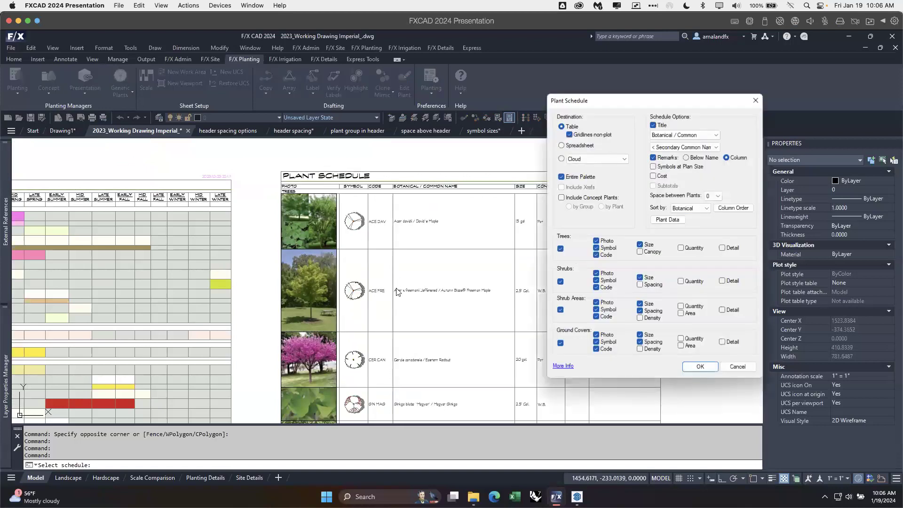
Step: Review the Plant Schedule options and the column order, and close both dialogs without changing anything
drag(665, 100, 212, 91)
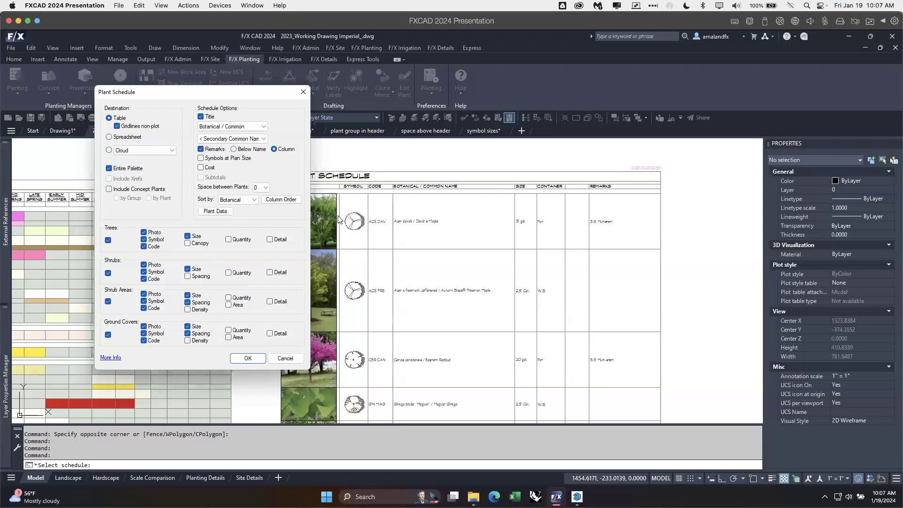
drag(242, 95, 303, 109)
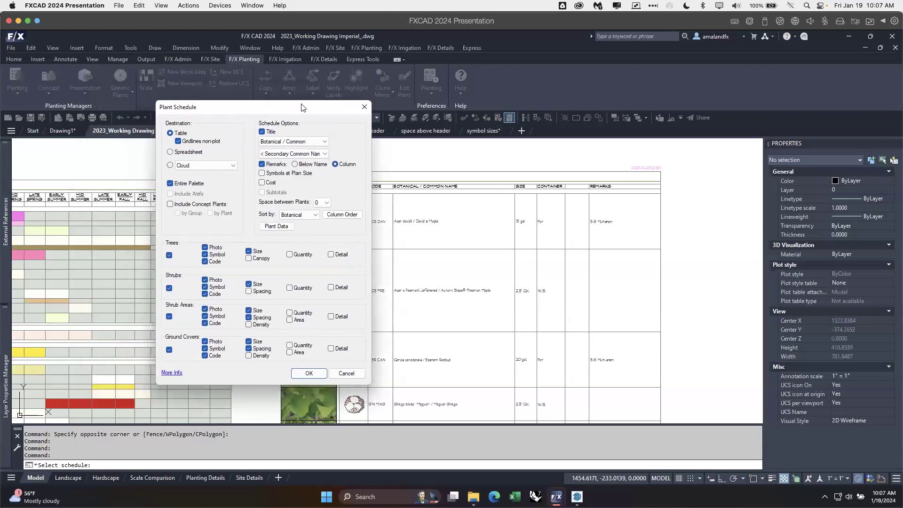
drag(323, 110, 249, 106)
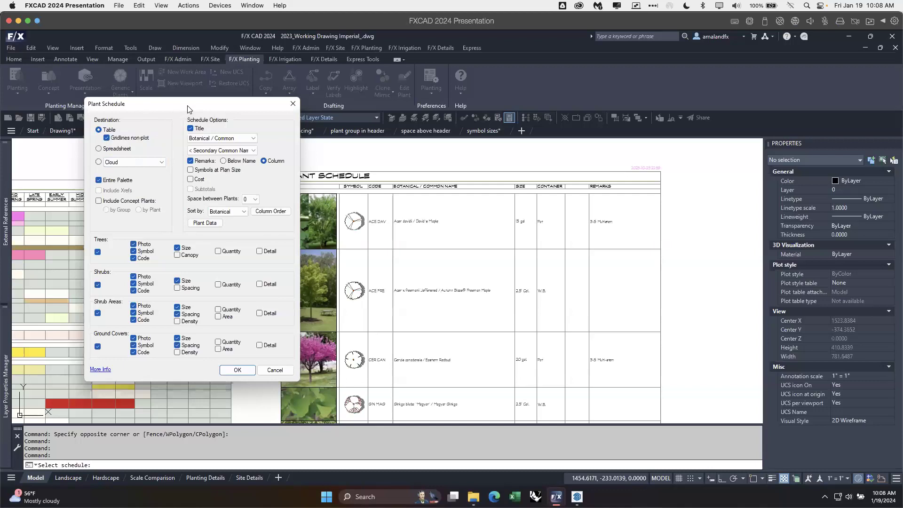
click(279, 212)
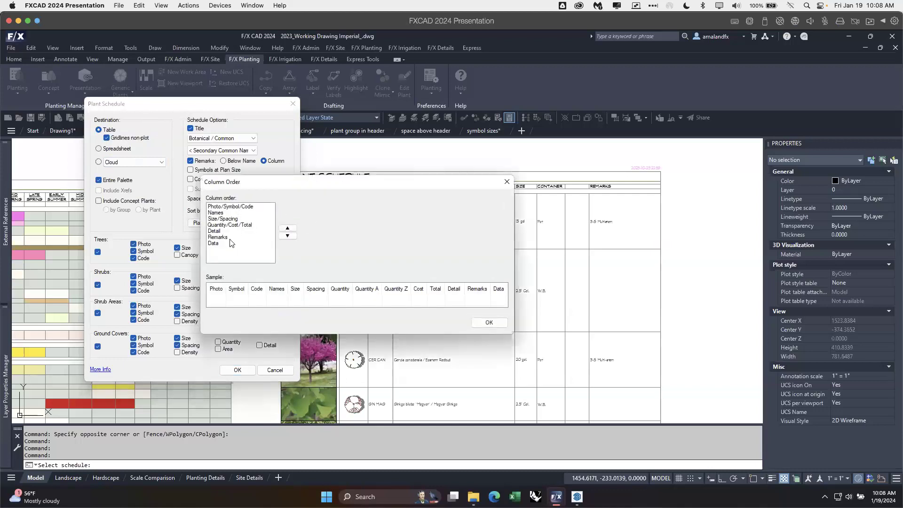
click(507, 181)
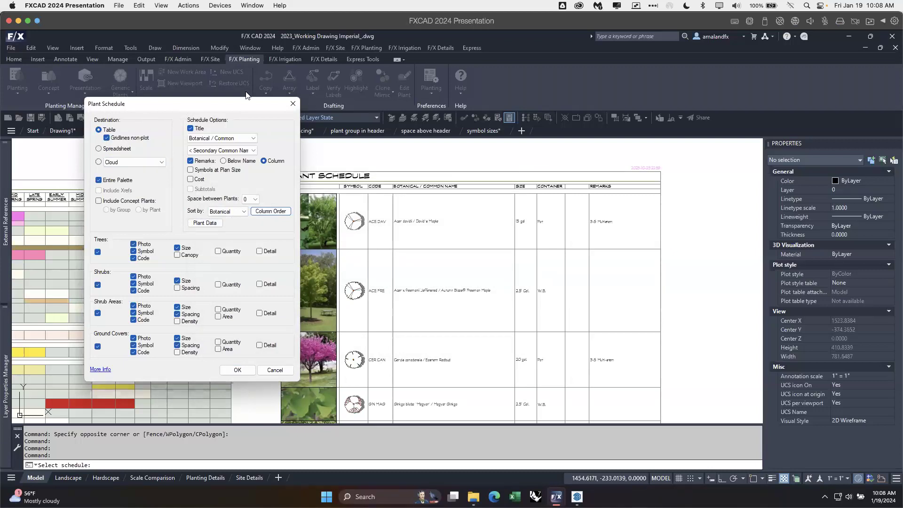
mouse_move(231, 106)
mouse_down()
mouse_move(175, 108)
mouse_move(187, 108)
mouse_up()
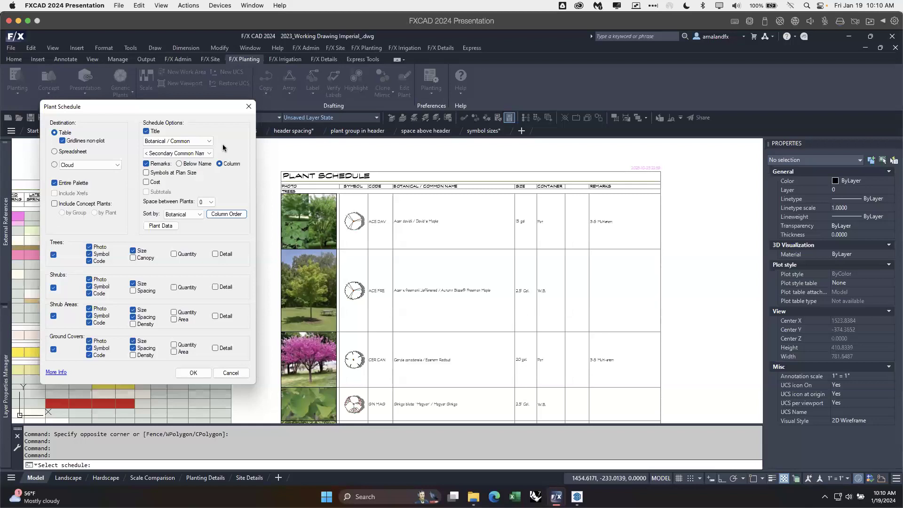
click(249, 106)
Step: Bring up the settings for a new Bloom Schedule, keeping the existing bloom chart in view
mouse_move(255, 211)
middle_down()
mouse_move(327, 196)
mouse_move(403, 208)
mouse_move(392, 214)
middle_up()
mouse_move(300, 215)
middle_down()
mouse_move(252, 218)
mouse_move(286, 228)
mouse_move(355, 218)
middle_up()
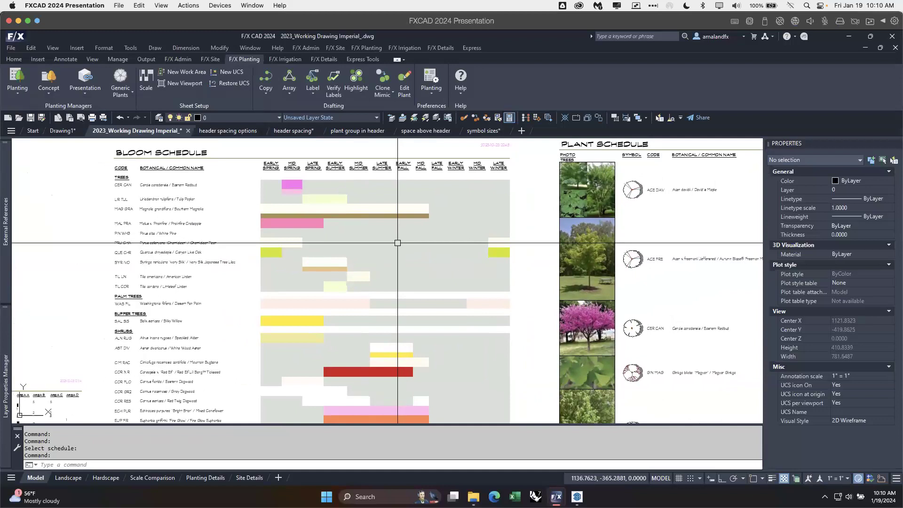
mouse_move(389, 322)
middle_down()
mouse_move(396, 190)
mouse_move(387, 322)
middle_up()
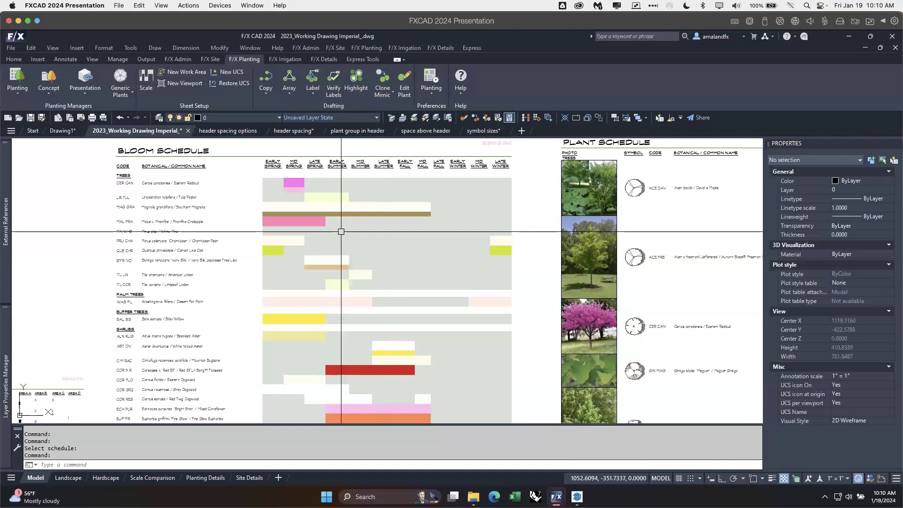
click(18, 94)
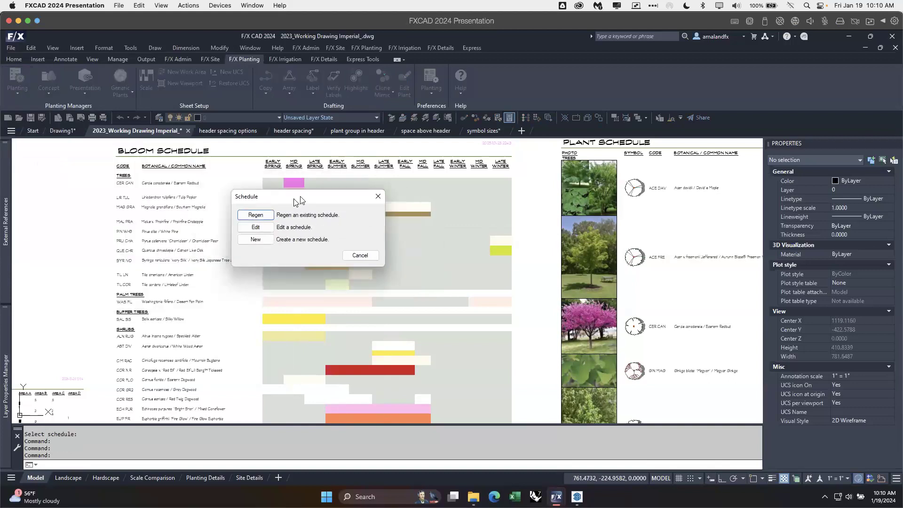
click(256, 240)
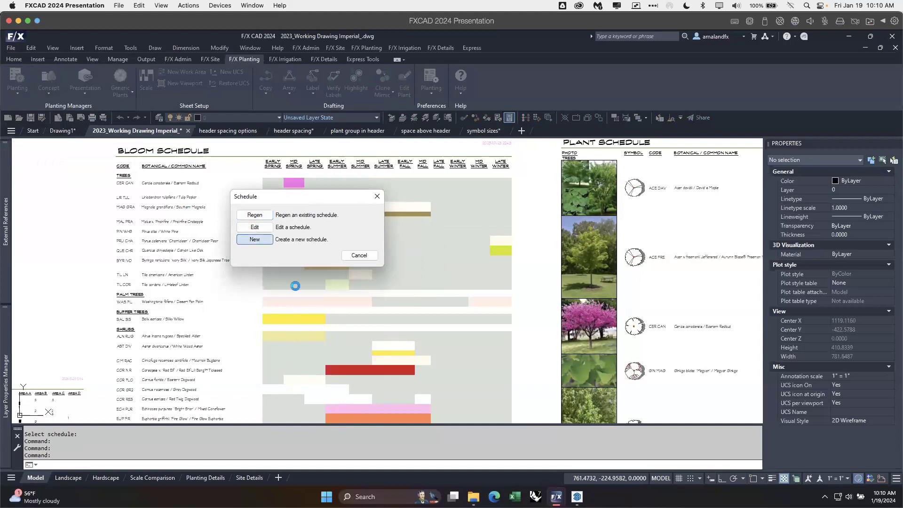
drag(597, 281, 133, 186)
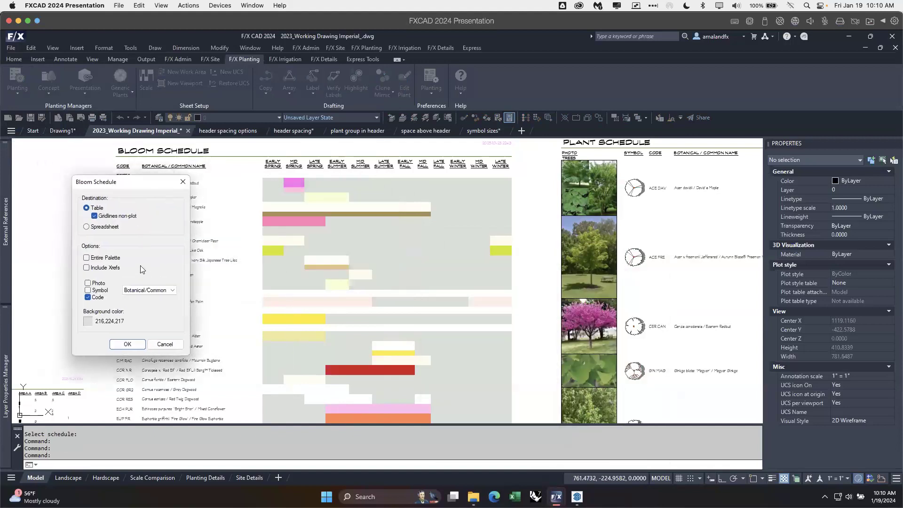
Step: Switch the bloom schedule table's non-plot gridlines option off and back on
click(95, 216)
click(94, 216)
click(95, 216)
drag(164, 182, 135, 211)
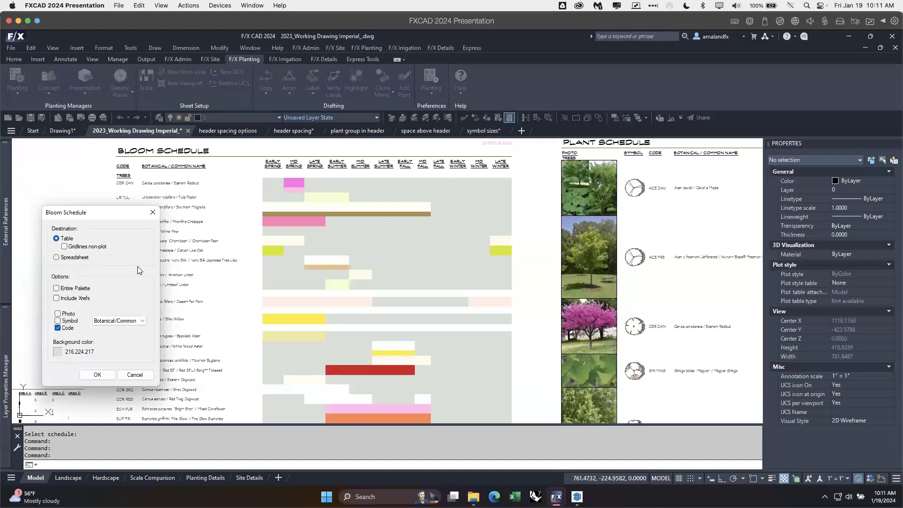
drag(123, 219, 254, 234)
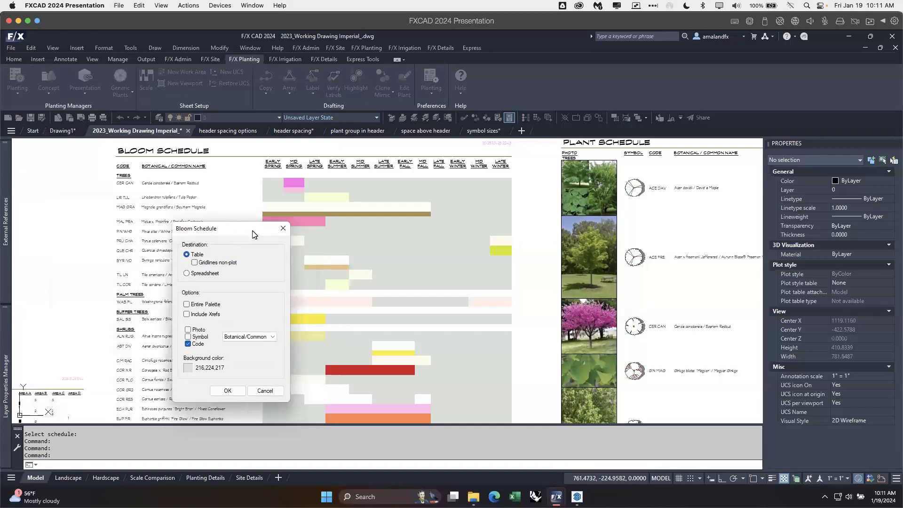
click(195, 263)
drag(241, 235, 118, 187)
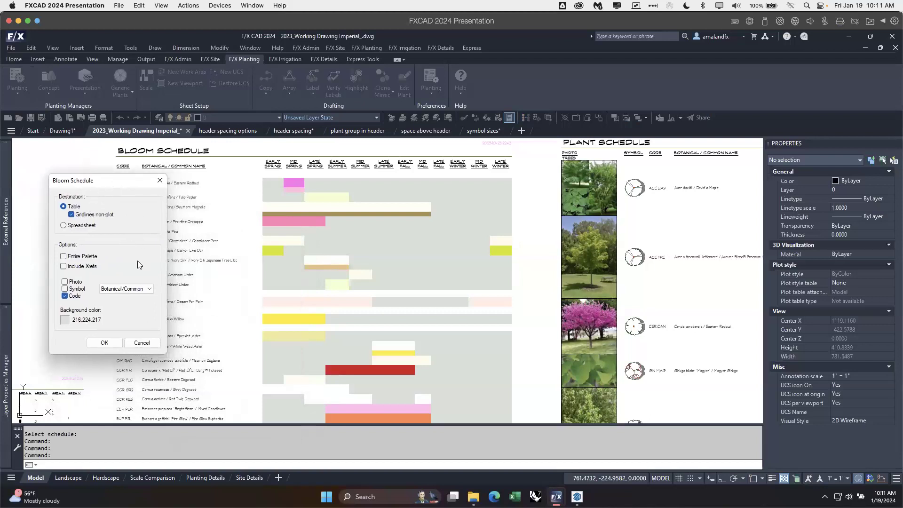
Step: Look through the plant name format choices and close the Bloom Schedule settings without creating a schedule
click(146, 288)
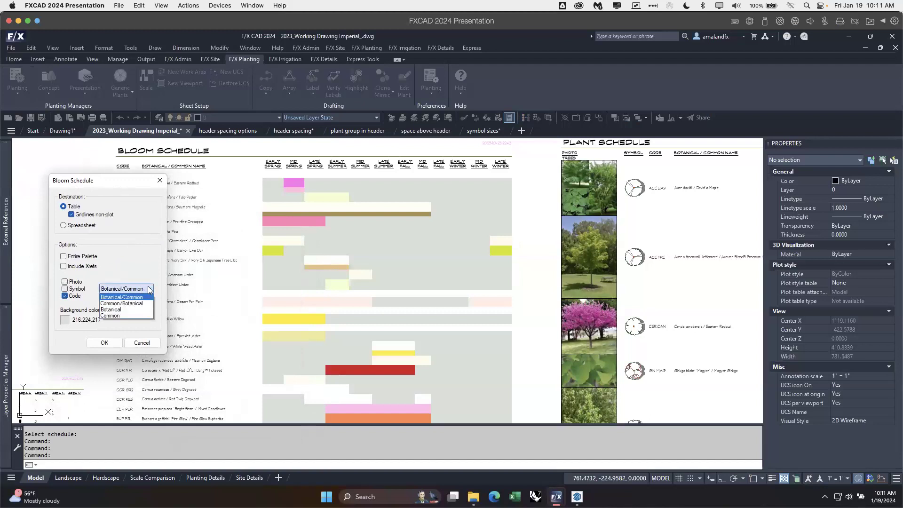
click(148, 288)
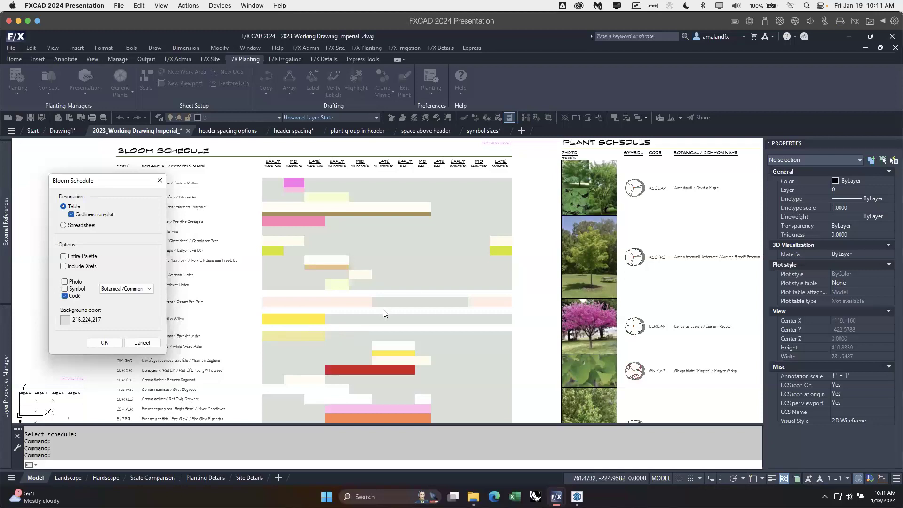
click(161, 183)
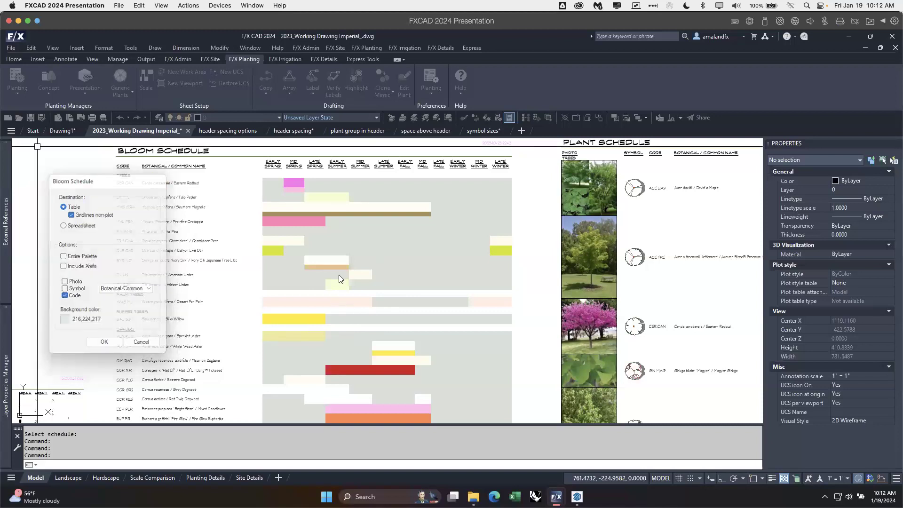
Step: Open the Plant Manager and select Acacia abyssinica in the project's tree list
middle_drag(334, 323, 285, 218)
mouse_move(325, 339)
middle_down()
mouse_move(315, 266)
mouse_move(313, 303)
middle_up()
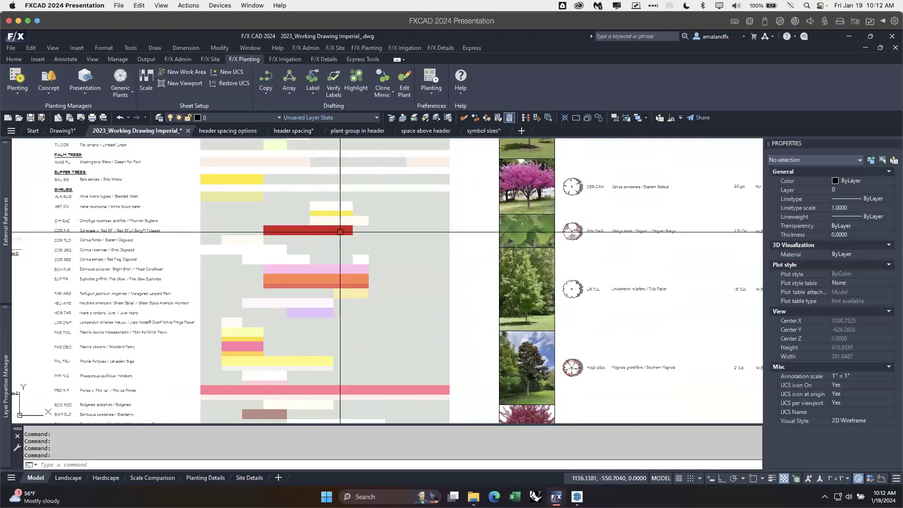
click(31, 94)
click(28, 111)
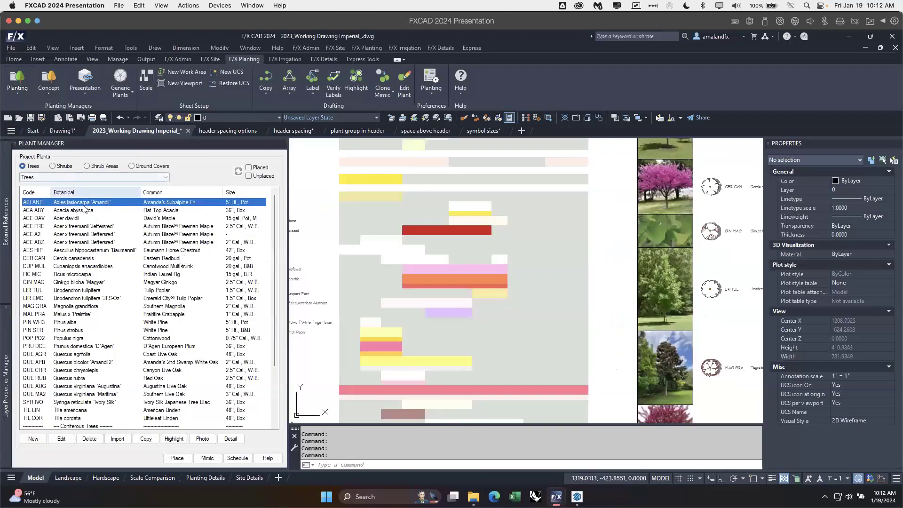
click(82, 212)
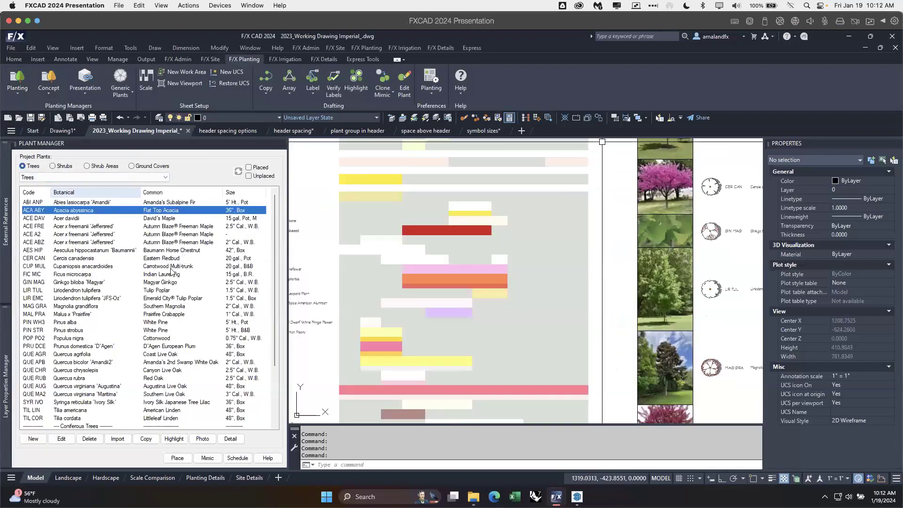
Step: Open the plant info of the Christmas Fern in the circular planting bed for editing and expand its plant data
scroll(310, 257, down, 6)
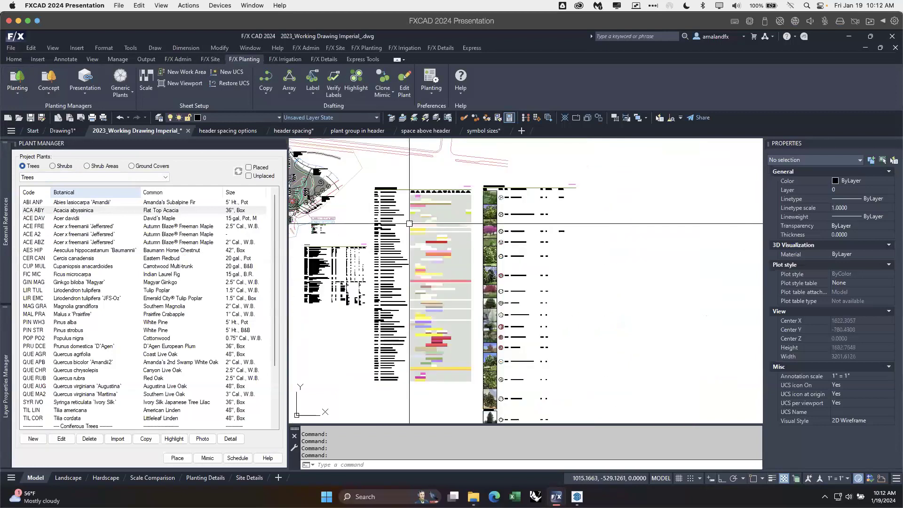
scroll(405, 258, up, 10)
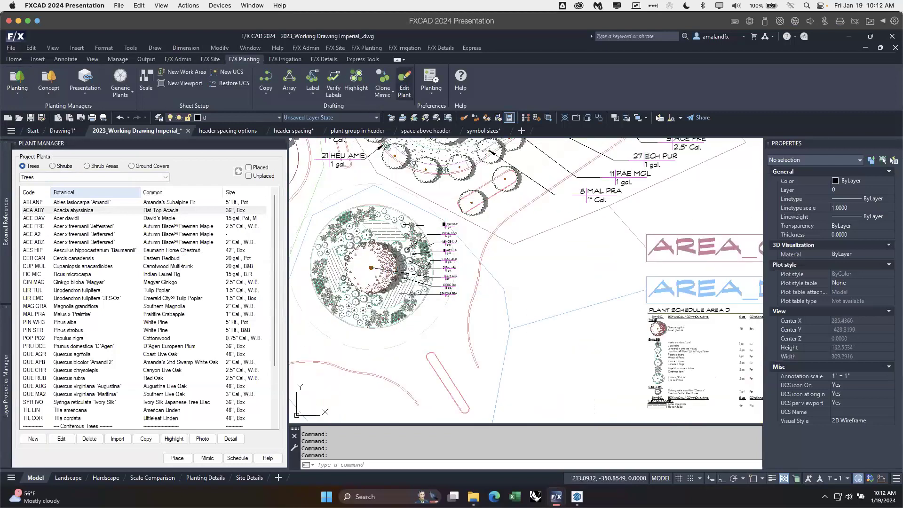
click(402, 89)
scroll(360, 216, up, 4)
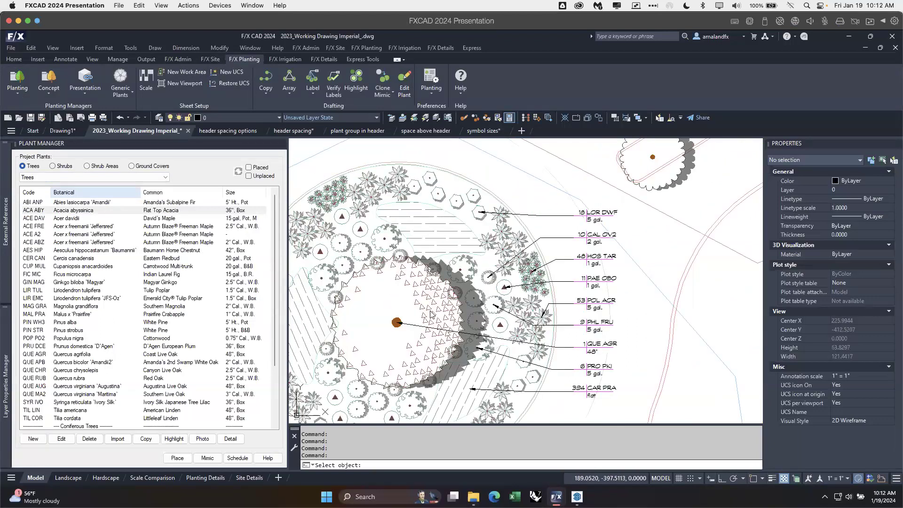
click(431, 314)
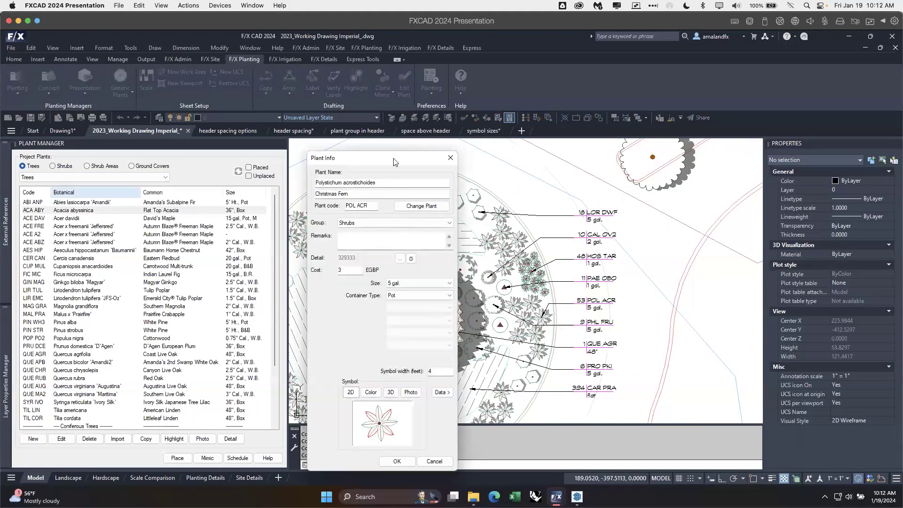
drag(394, 162, 320, 123)
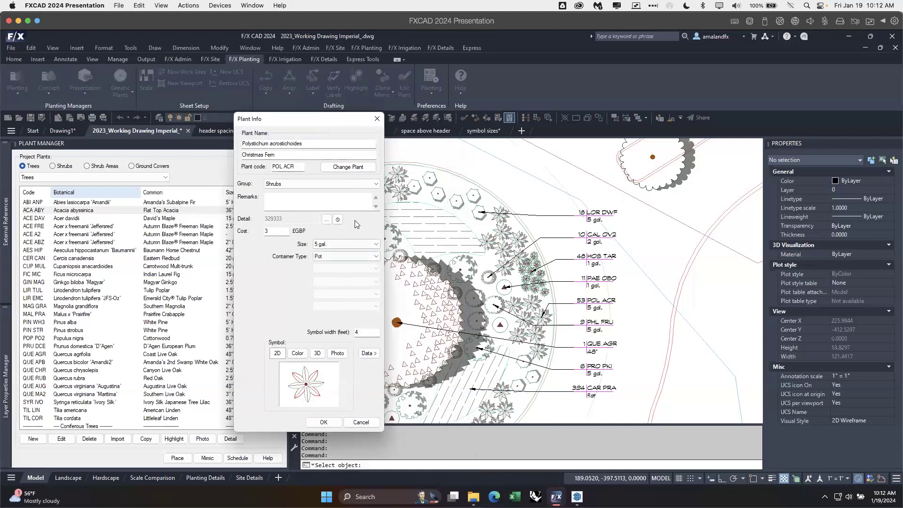
click(368, 354)
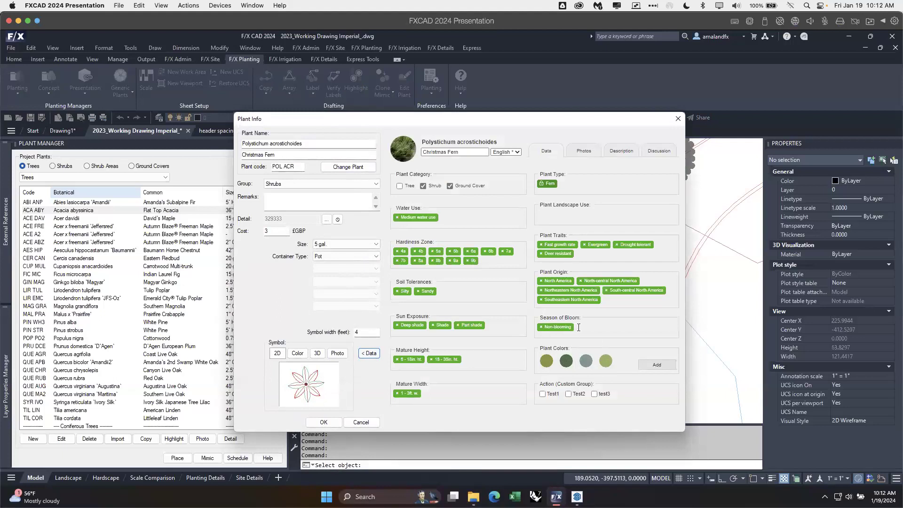
Step: Review the Season of Bloom choices for the Christmas Fern and close its plant info without changes
click(597, 334)
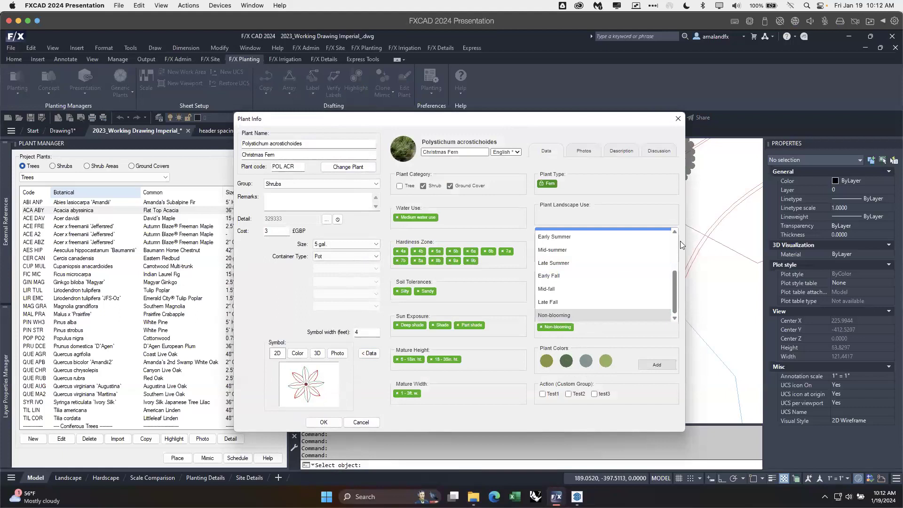
click(605, 328)
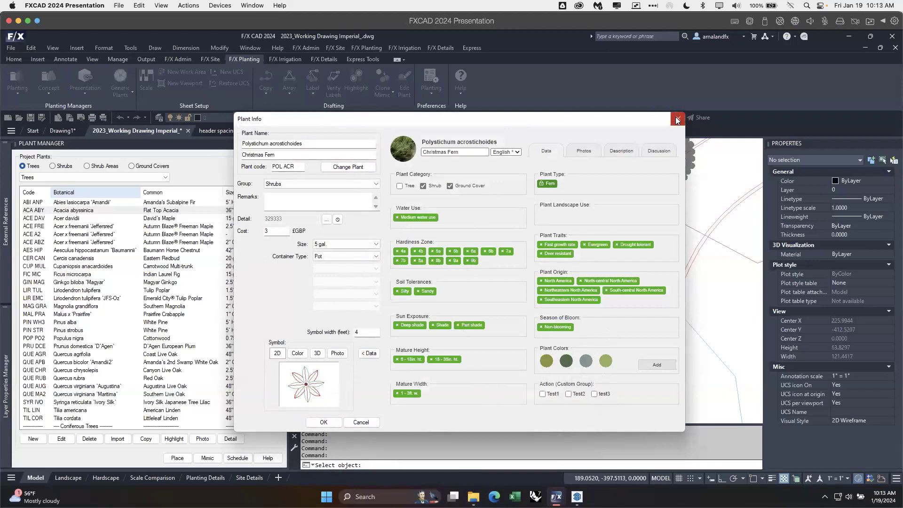
click(362, 422)
Step: Exit the plant edit selection and bring the drawing's bloom schedule and photo plant schedule into view
scroll(468, 291, down, 10)
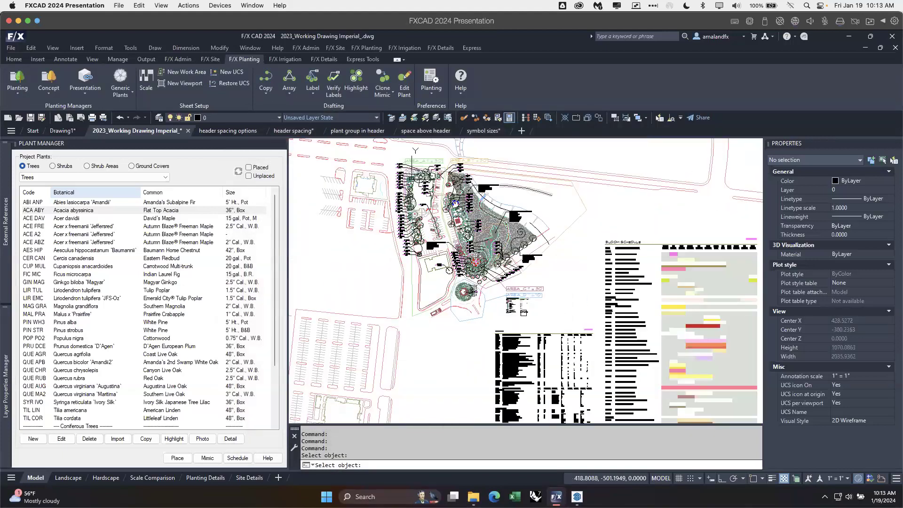
middle_drag(617, 329, 397, 268)
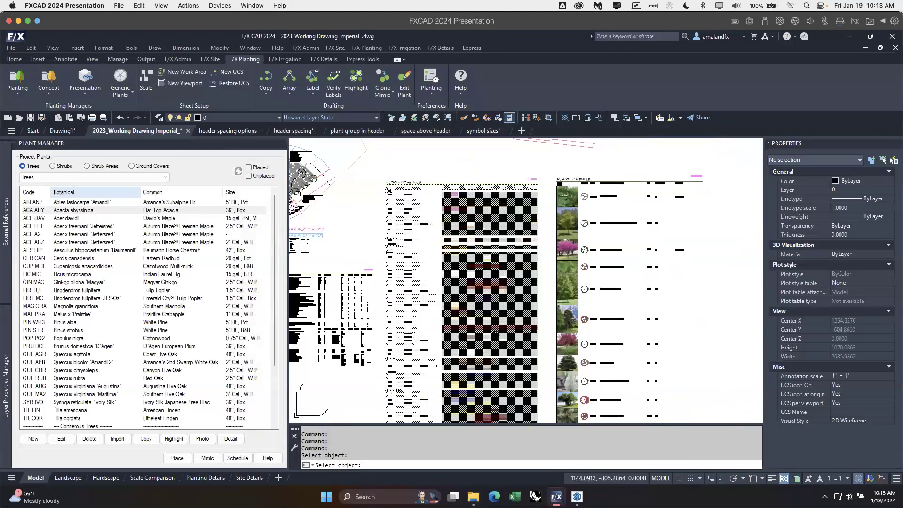
key(Escape)
middle_drag(545, 197, 523, 166)
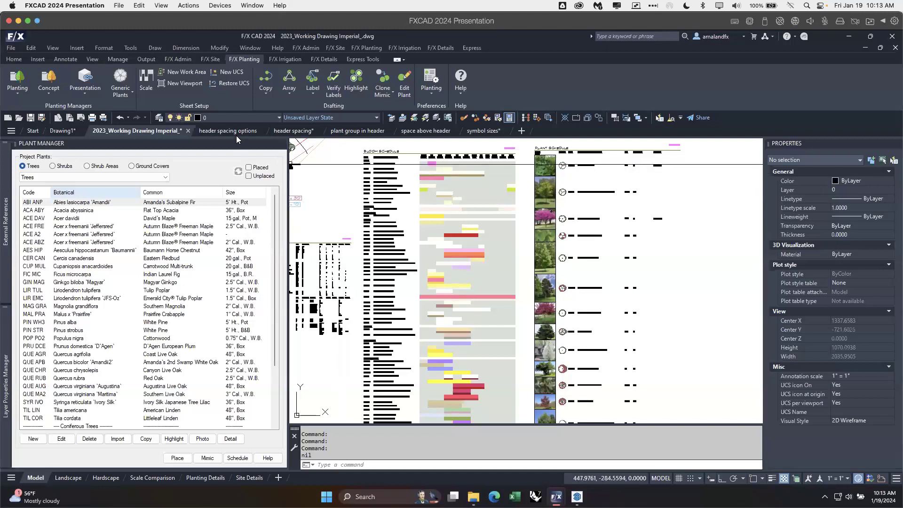
Step: Switch to the header spacing drawing and examine the dimensioned header gaps in the plant schedule without gridlines
click(299, 134)
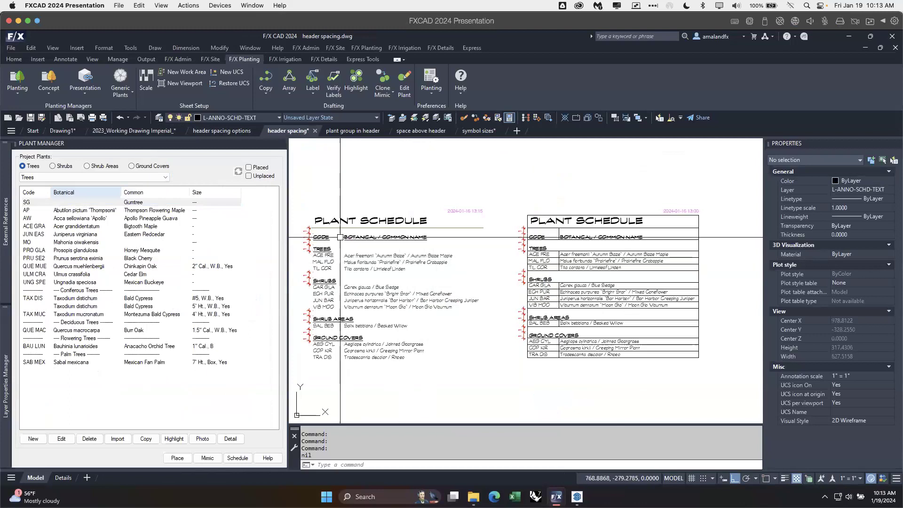
middle_drag(370, 247, 385, 239)
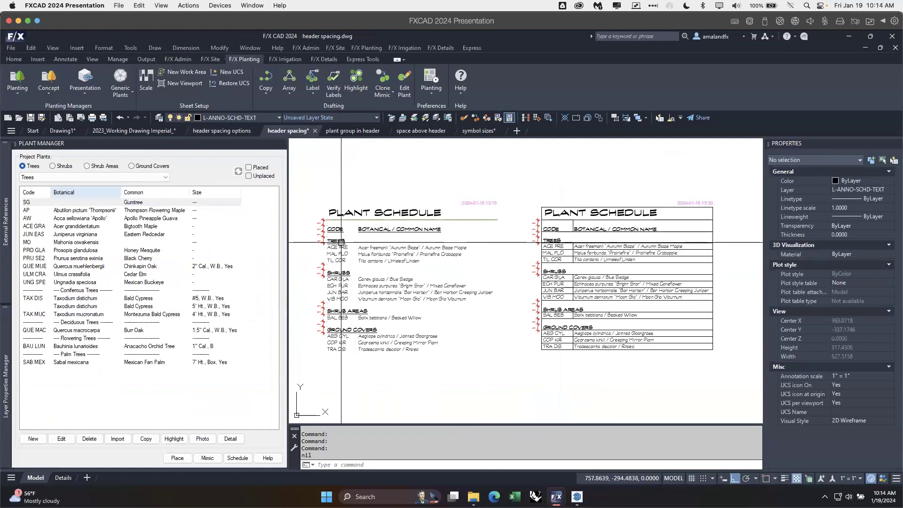
scroll(337, 241, up, 2)
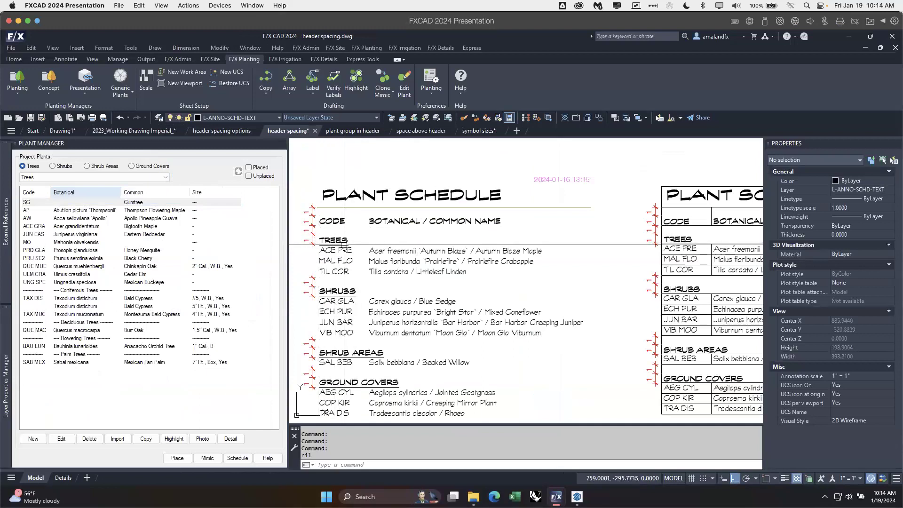
click(181, 60)
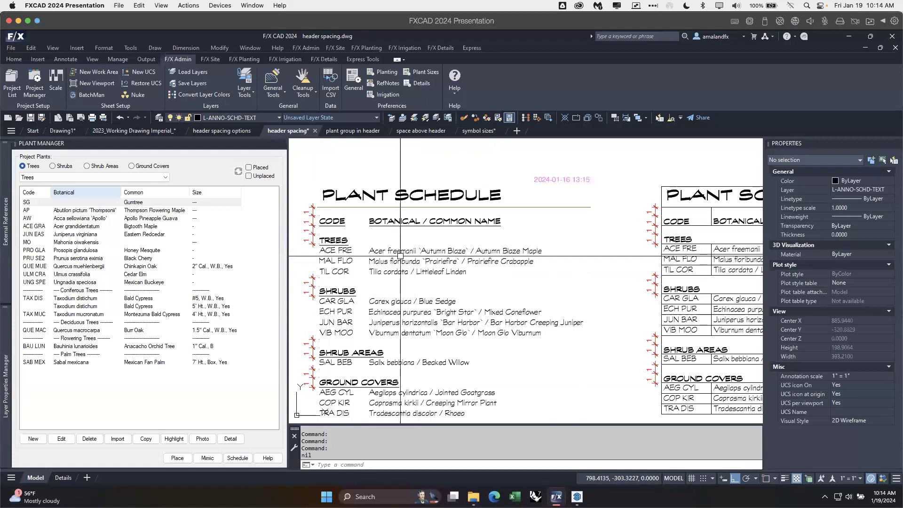
scroll(470, 277, down, 4)
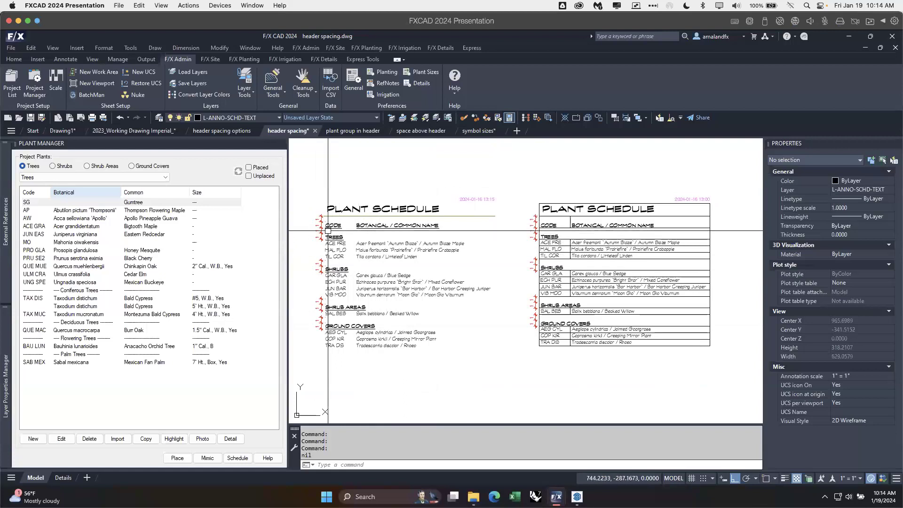
scroll(320, 222, up, 4)
scroll(346, 223, up, 2)
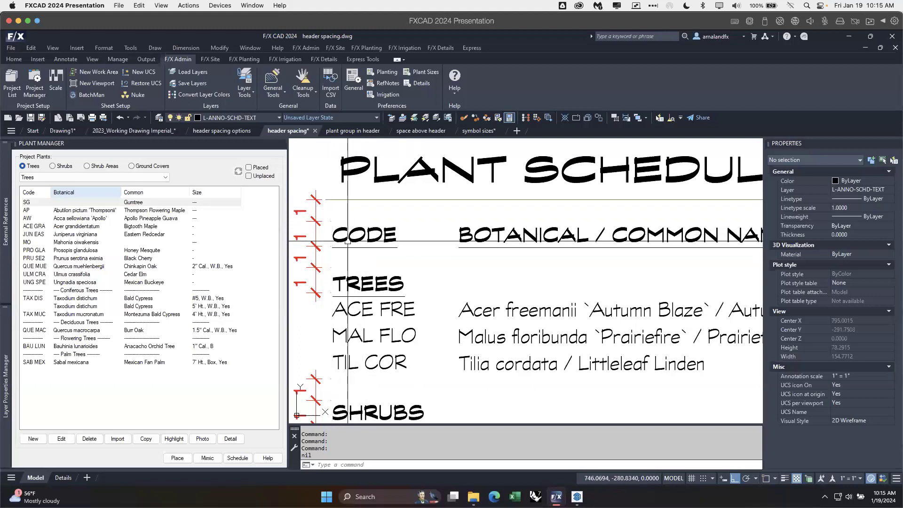
scroll(416, 263, down, 2)
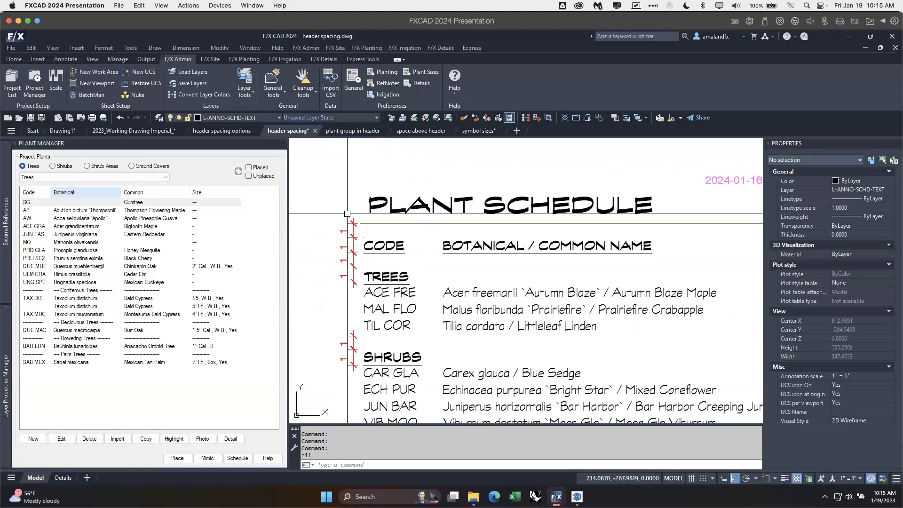
scroll(377, 295, down, 2)
Step: Examine the dimensioned header gaps in the plant schedule with gridlines and compare both schedules side by side
middle_drag(575, 323, 422, 283)
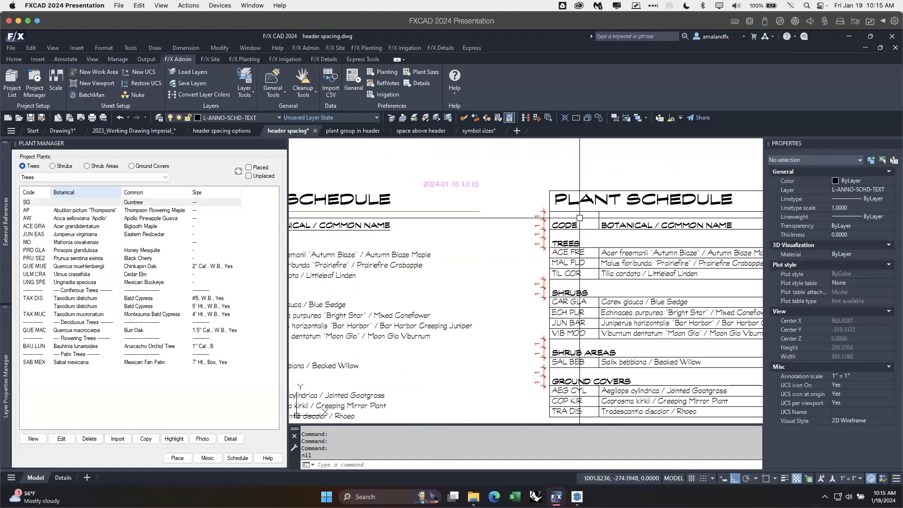
scroll(576, 221, up, 2)
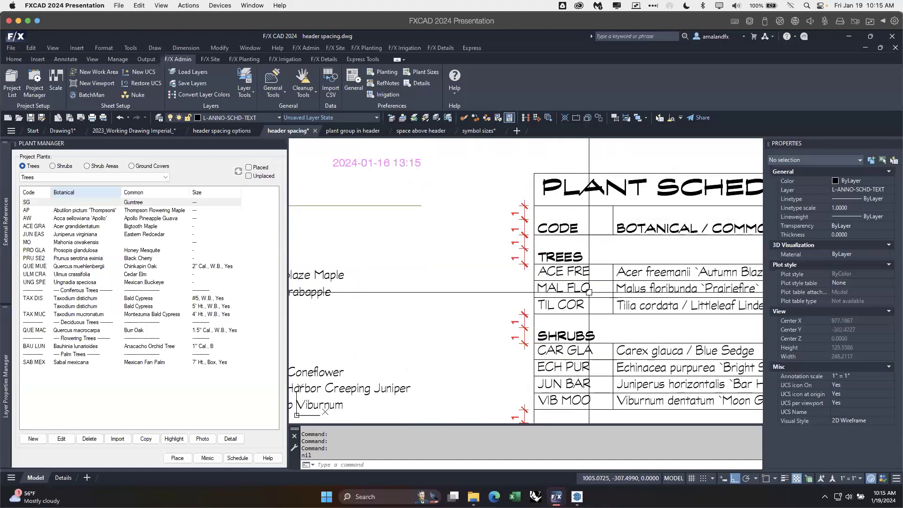
scroll(616, 263, down, 2)
mouse_move(629, 310)
middle_down()
mouse_move(612, 288)
mouse_move(576, 276)
mouse_move(589, 291)
middle_up()
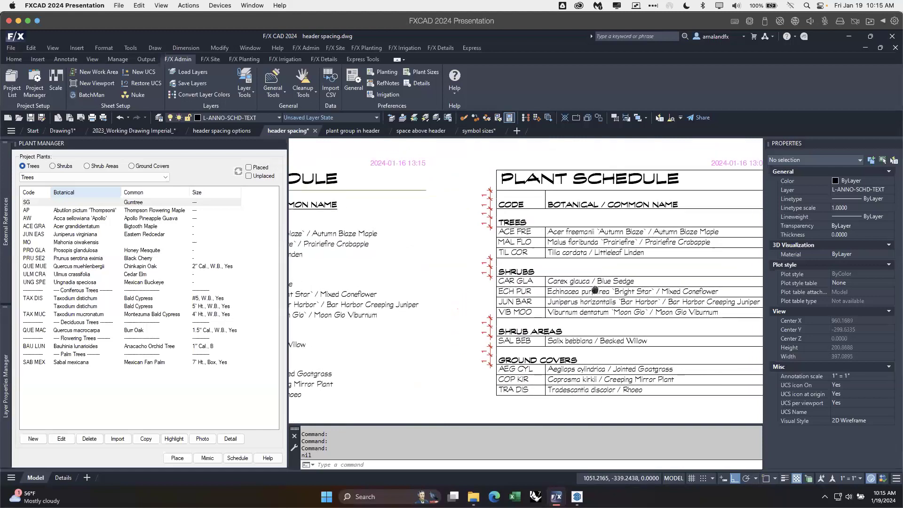
scroll(589, 291, down, 3)
scroll(588, 287, up, 2)
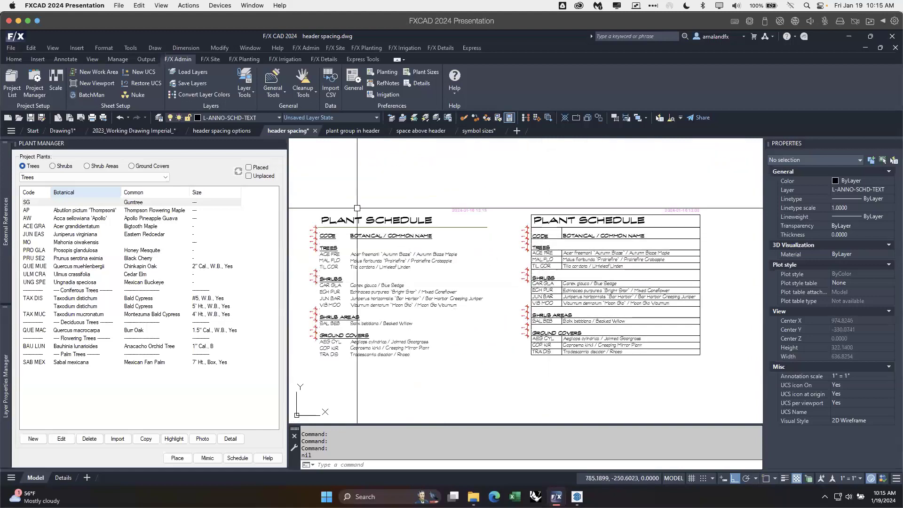
Step: Compare the existing and requested schedules in the space above header drawing, and view the 0, 0.5 and 1.0 versions in header spacing options
click(421, 131)
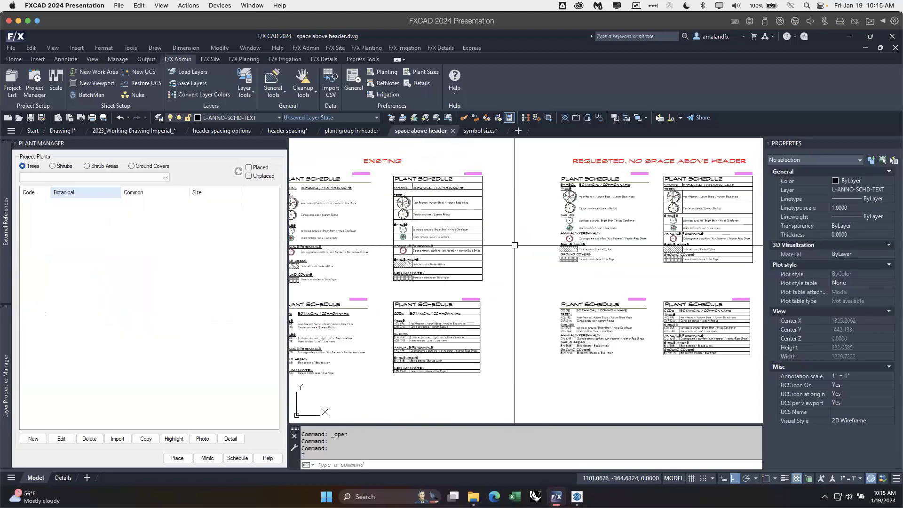
mouse_move(498, 248)
middle_down()
mouse_move(517, 249)
mouse_move(508, 249)
middle_up()
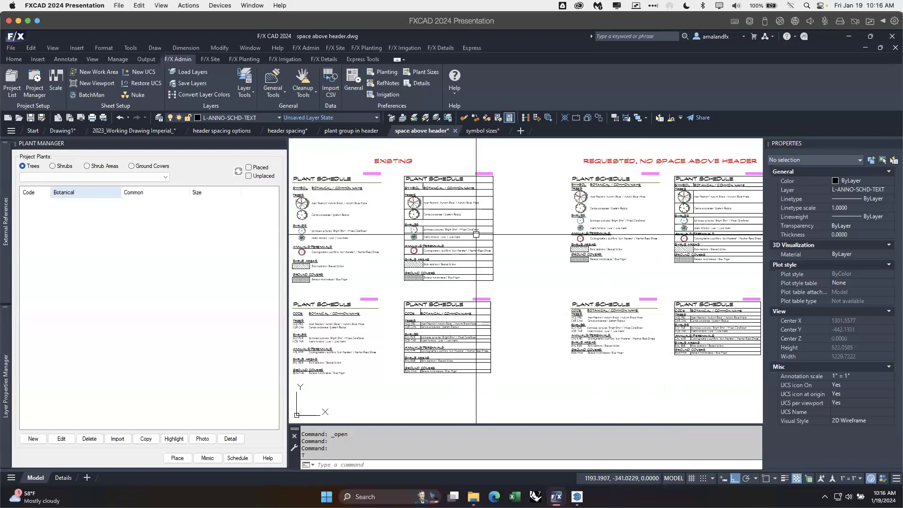
click(235, 131)
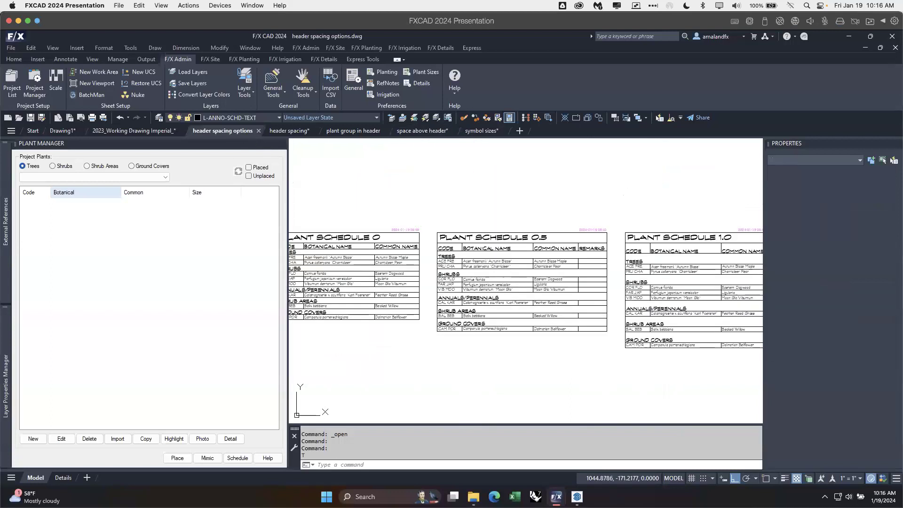
mouse_move(488, 282)
middle_down()
mouse_move(523, 269)
mouse_move(514, 272)
middle_up()
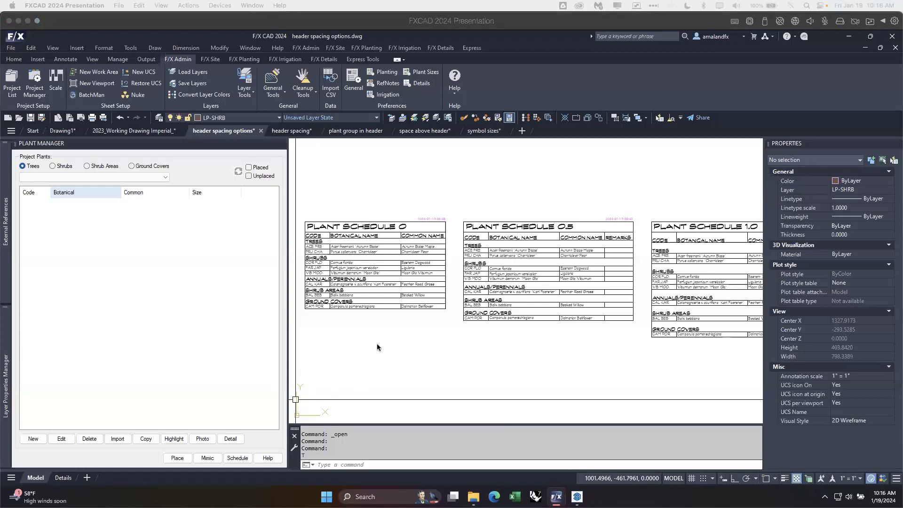
click(524, 343)
click(524, 343)
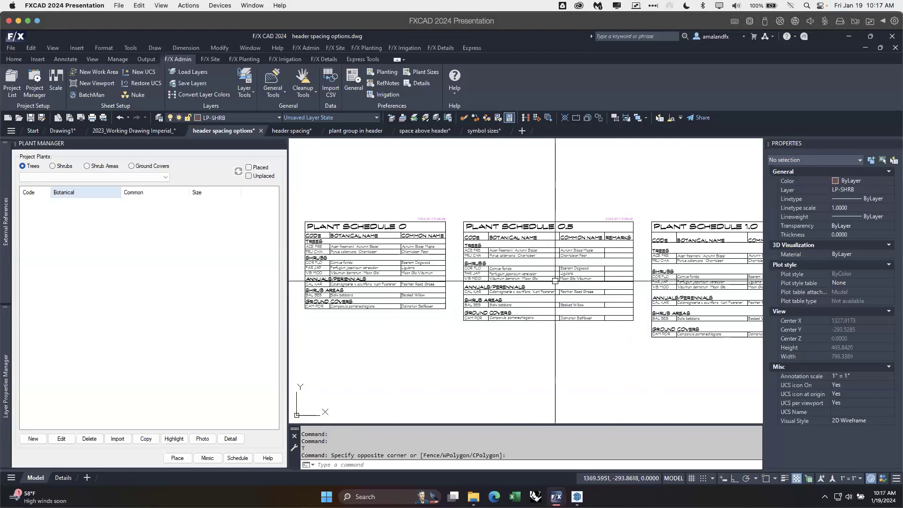
middle_drag(557, 282, 549, 279)
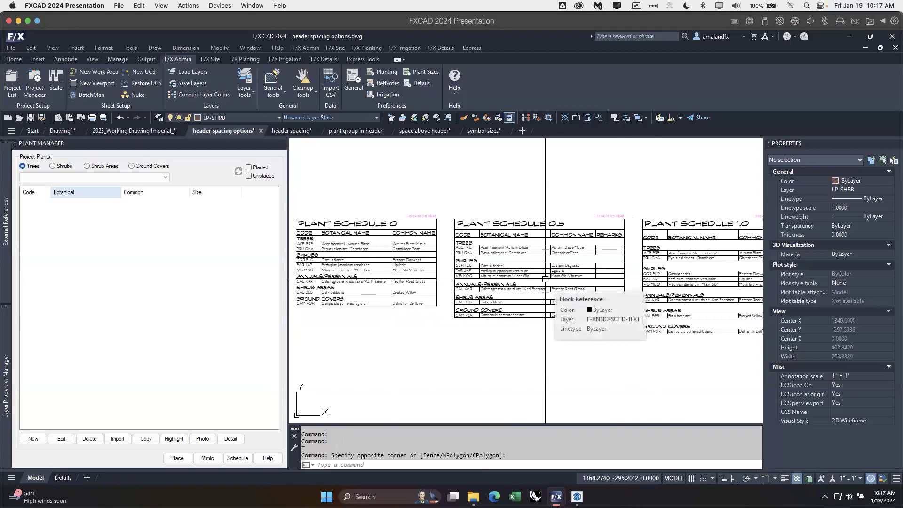
Step: Start a new plant schedule in the 2023_Working Drawing Imperial drawing, check the Space between Plants choices, and close the settings without creating it
click(166, 132)
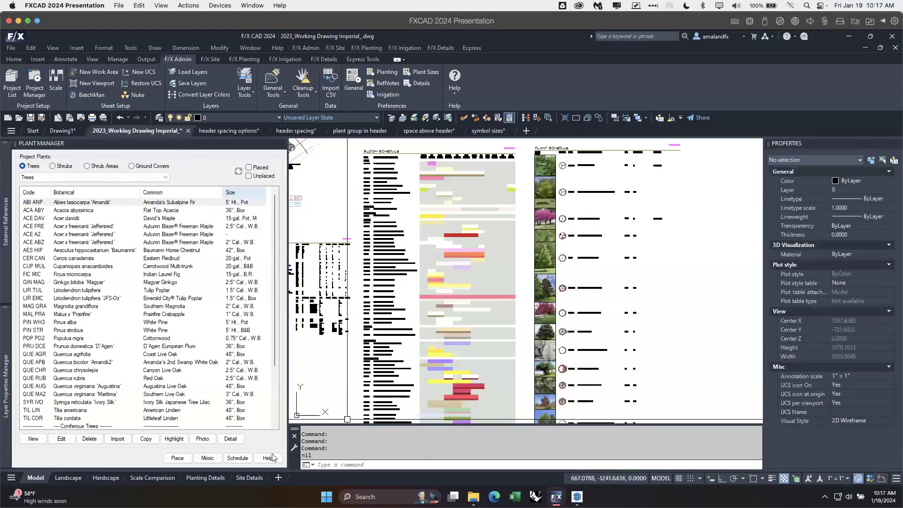
click(237, 458)
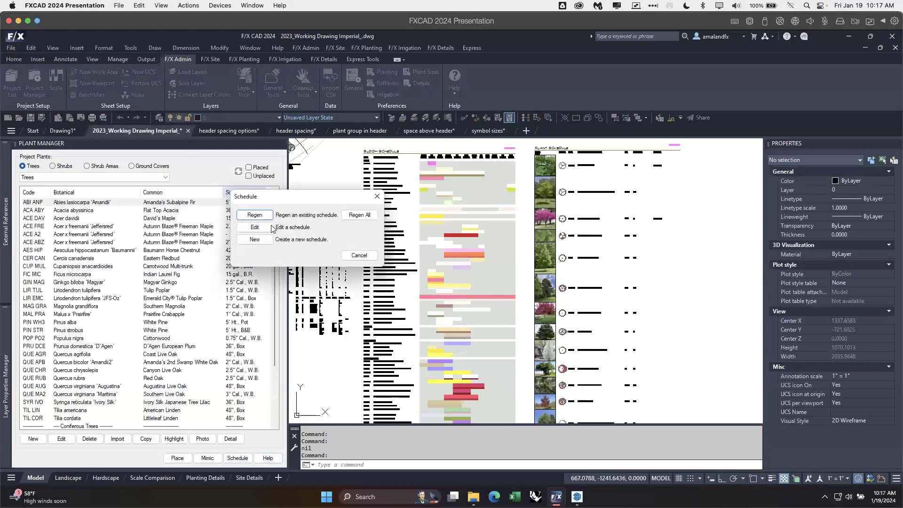
click(258, 239)
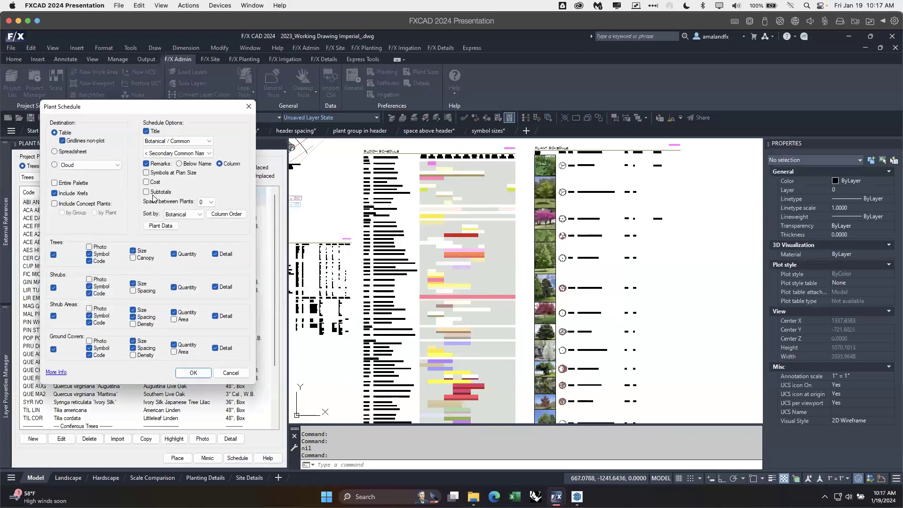
drag(205, 110, 435, 103)
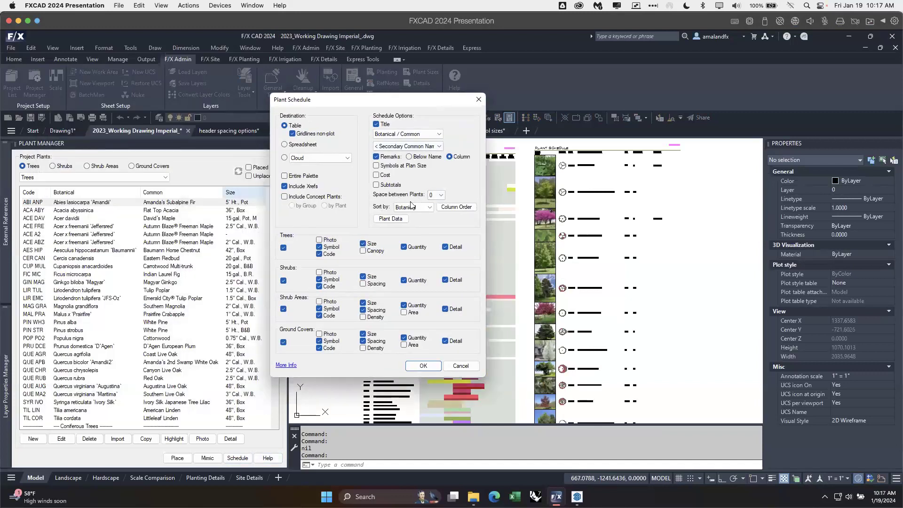
click(441, 195)
click(443, 195)
click(479, 100)
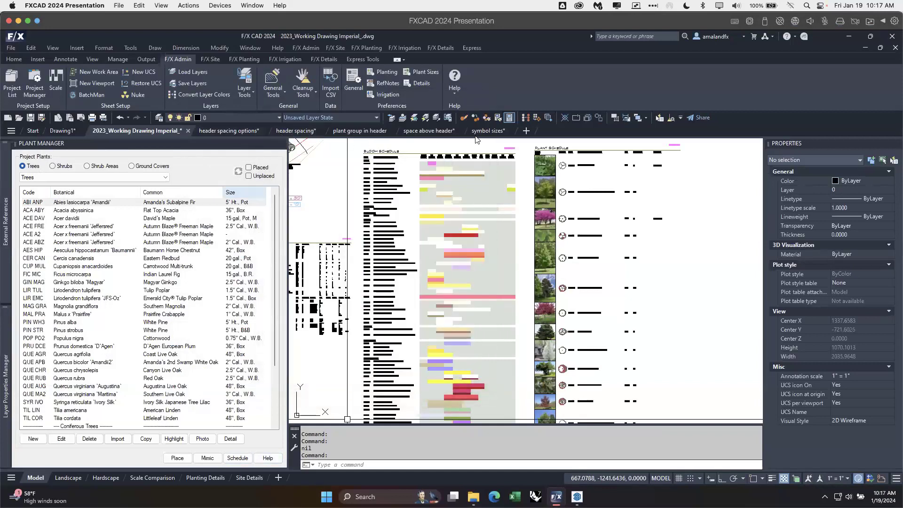
Step: Close the Plant Manager in the header spacing options drawing and compare Plant Schedules 0, 0.5 and 1.0 up close
click(226, 130)
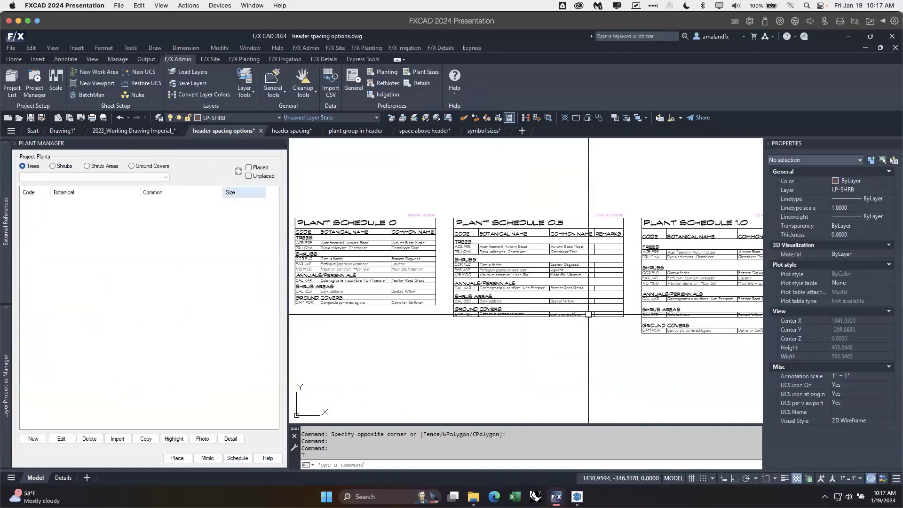
click(282, 143)
scroll(404, 273, up, 3)
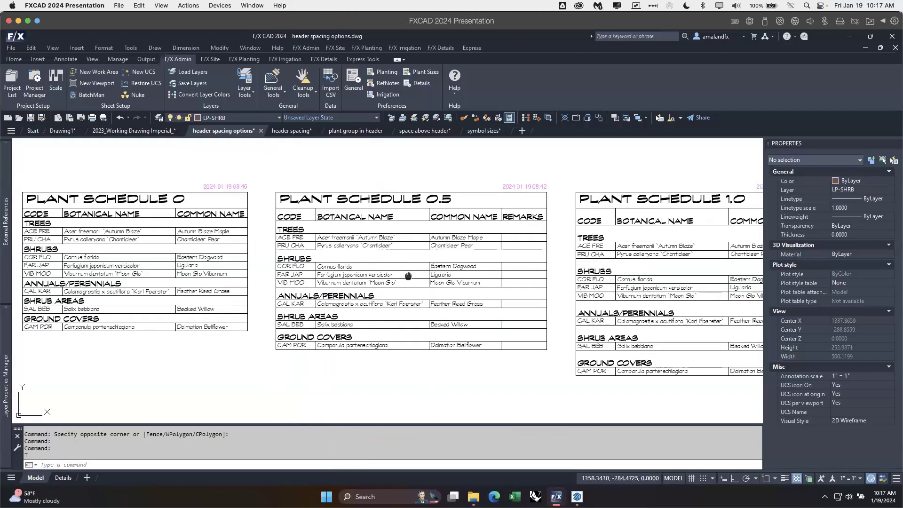
middle_drag(409, 276, 392, 279)
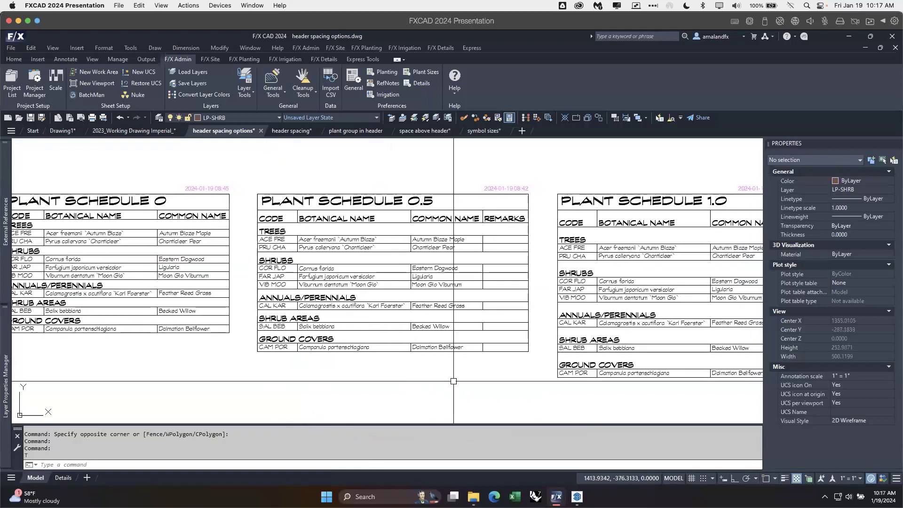
middle_drag(445, 389, 489, 385)
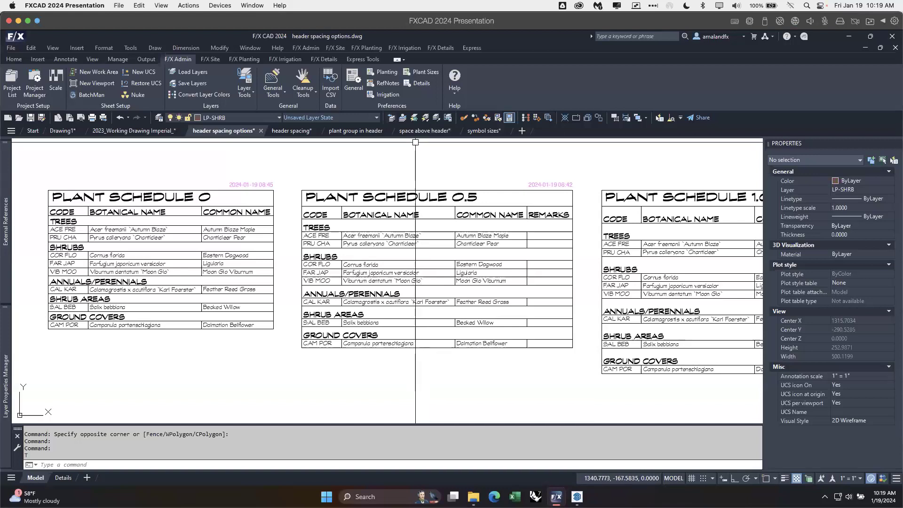
Step: Switch to the plant group in header drawing and compare its three ground cover schedules' header layouts
mouse_move(489, 134)
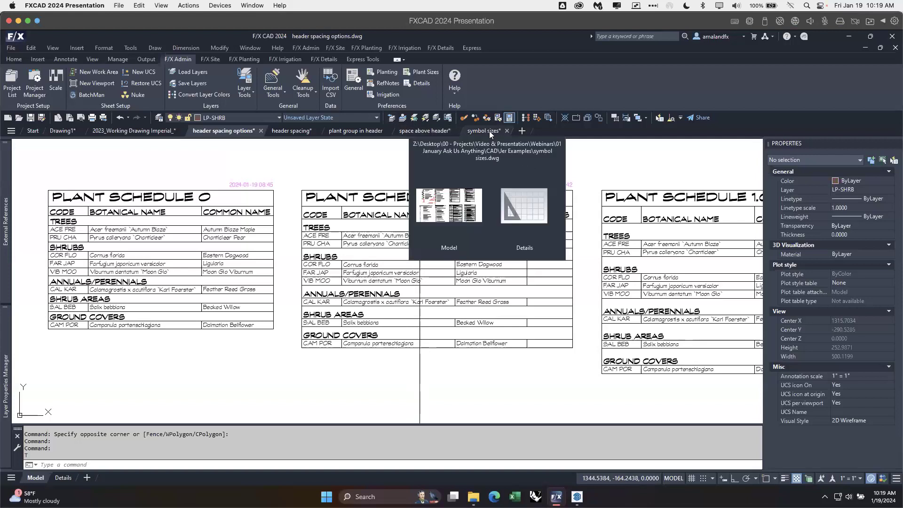
click(356, 131)
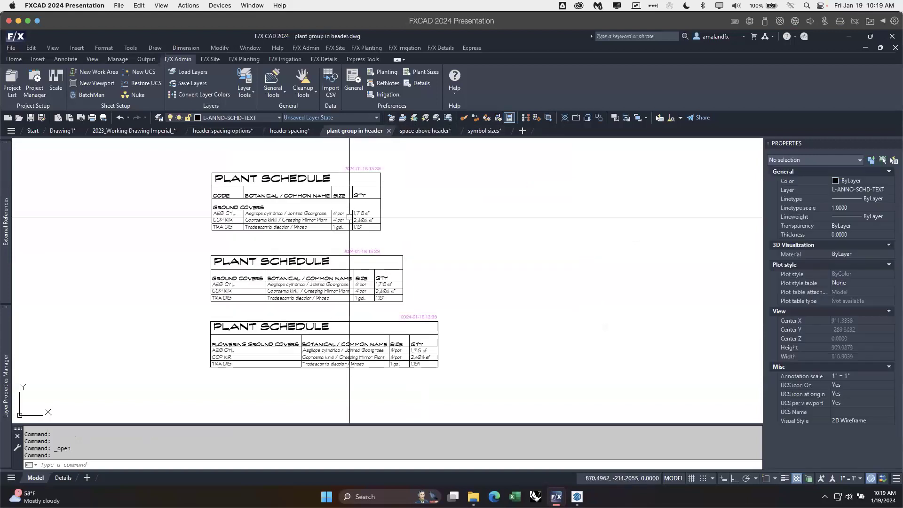
middle_drag(447, 244, 413, 244)
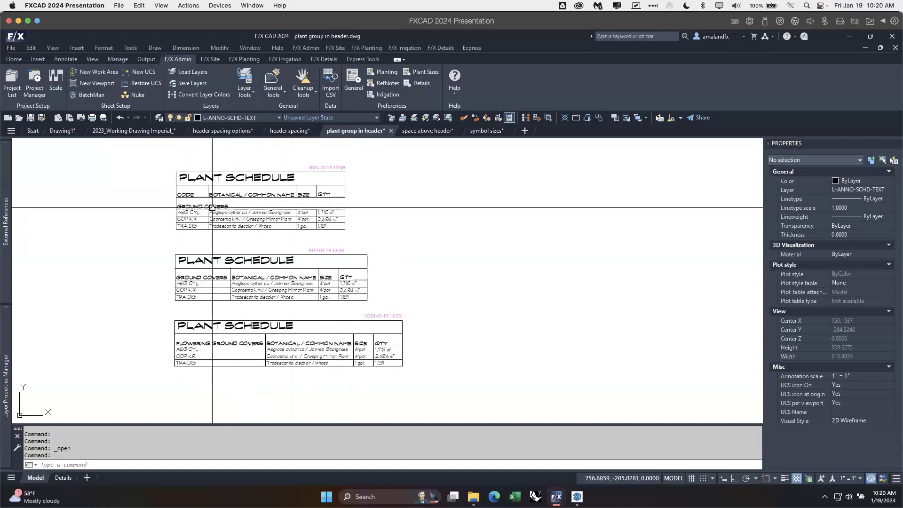
mouse_move(203, 209)
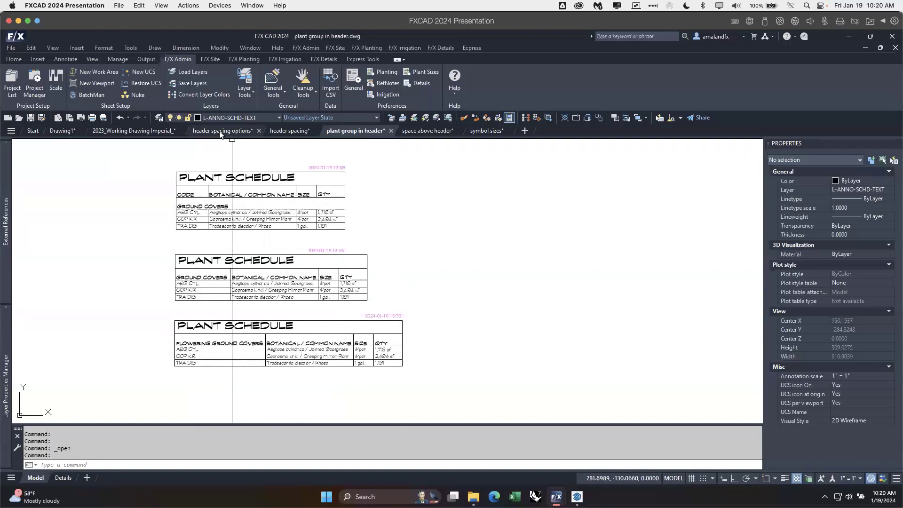
Step: Examine the header rows of the area-based plant schedule in 2023_Working Drawing Imperial, and return to the plant group in header drawing
click(119, 131)
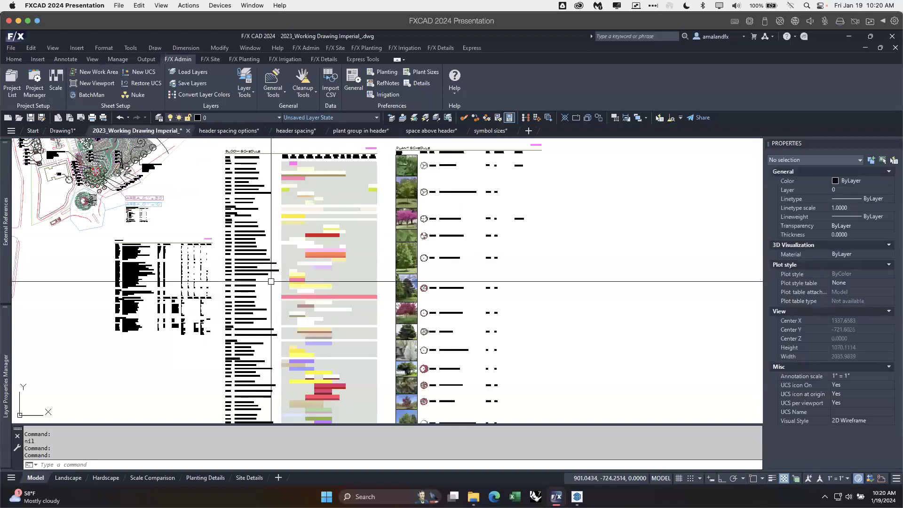
scroll(155, 270, up, 4)
middle_drag(147, 273, 218, 246)
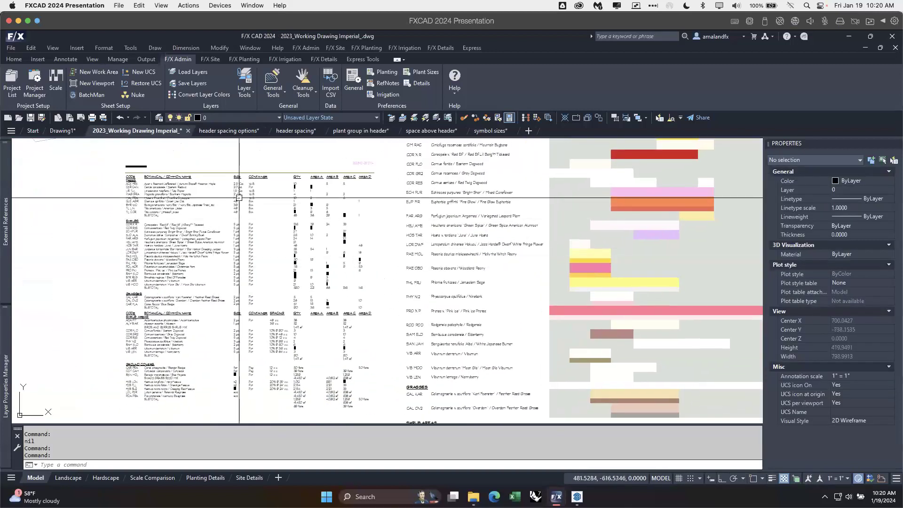
scroll(149, 184, up, 2)
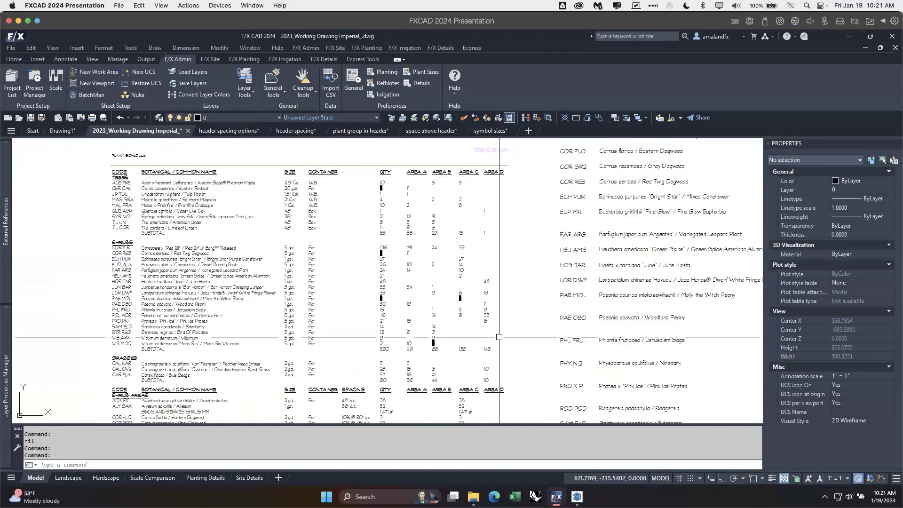
middle_drag(487, 375, 473, 316)
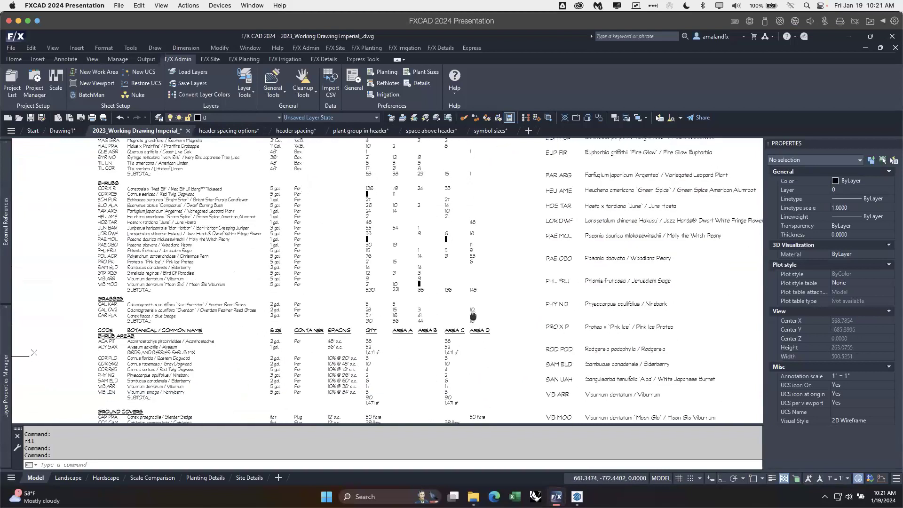
click(443, 132)
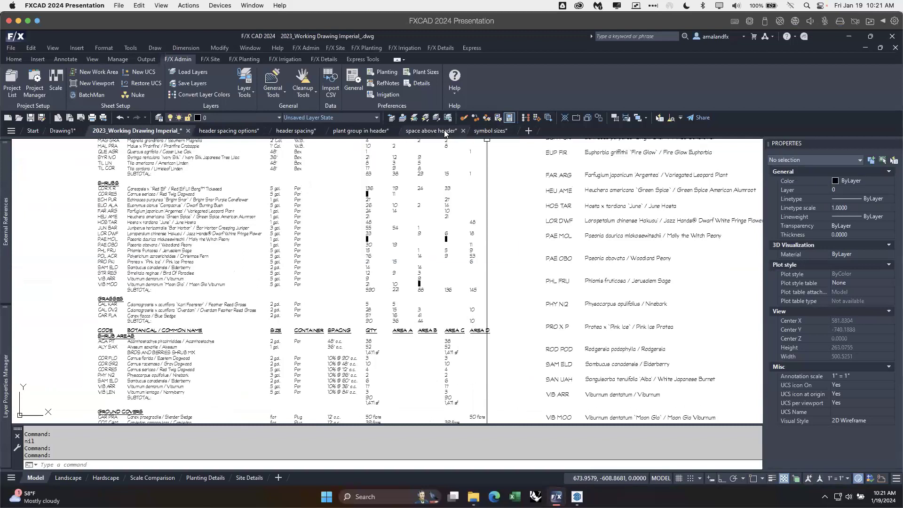
click(367, 130)
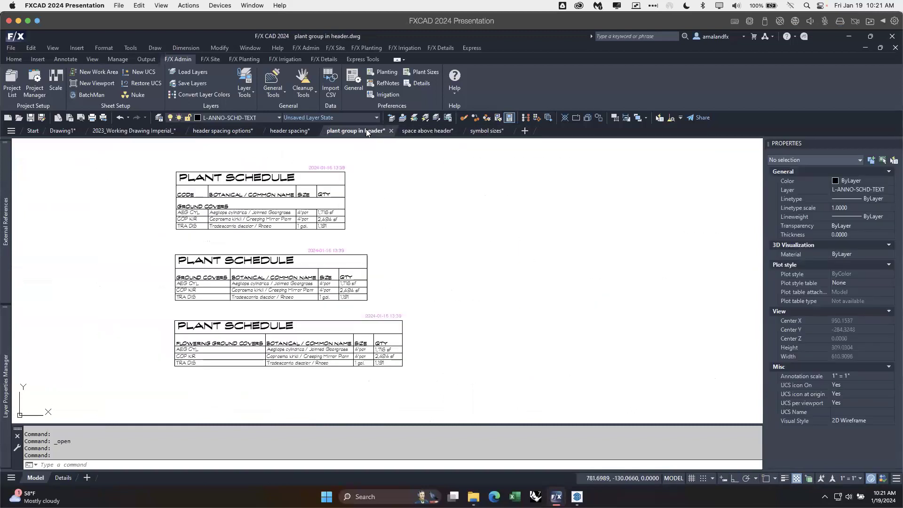
Step: Switch to the symbol sizes drawing and compare the headers and symbol sizes of the legacy and new tree schedules
click(494, 134)
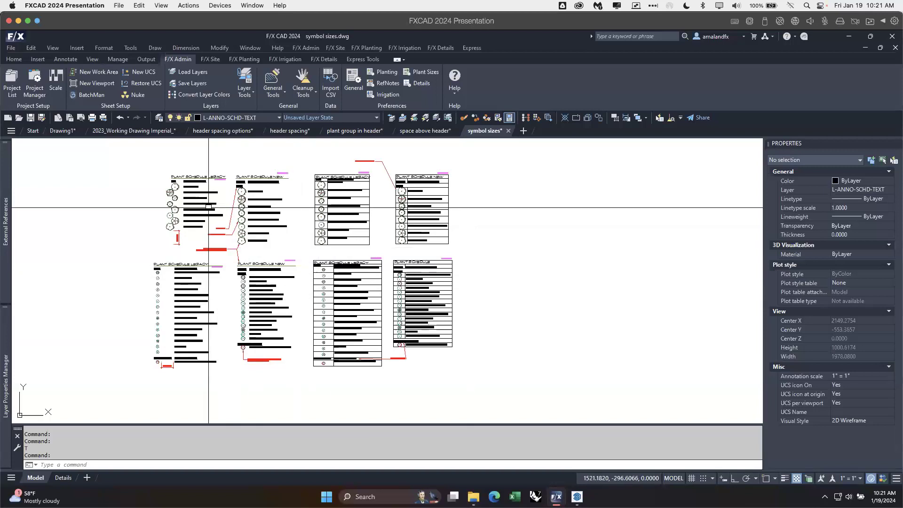
scroll(208, 210, up, 4)
mouse_move(198, 208)
middle_down()
mouse_move(216, 246)
mouse_move(192, 253)
middle_up()
click(79, 182)
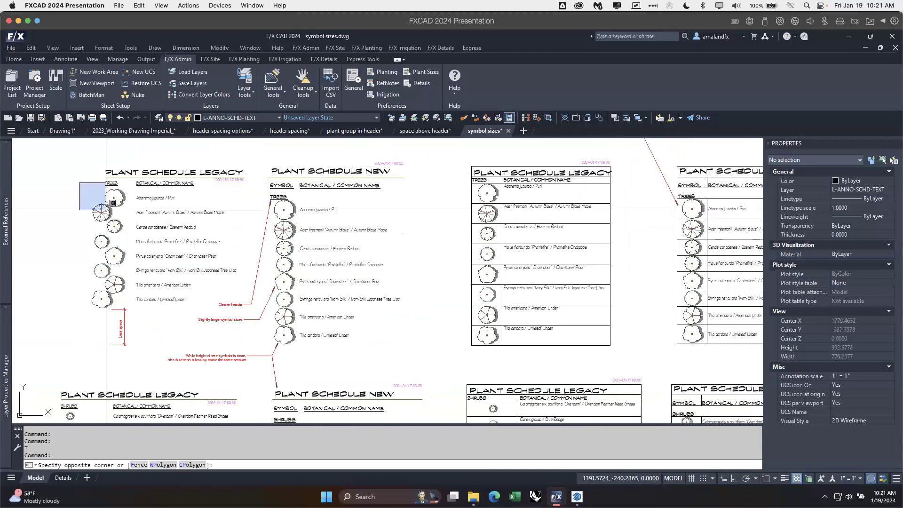
click(101, 237)
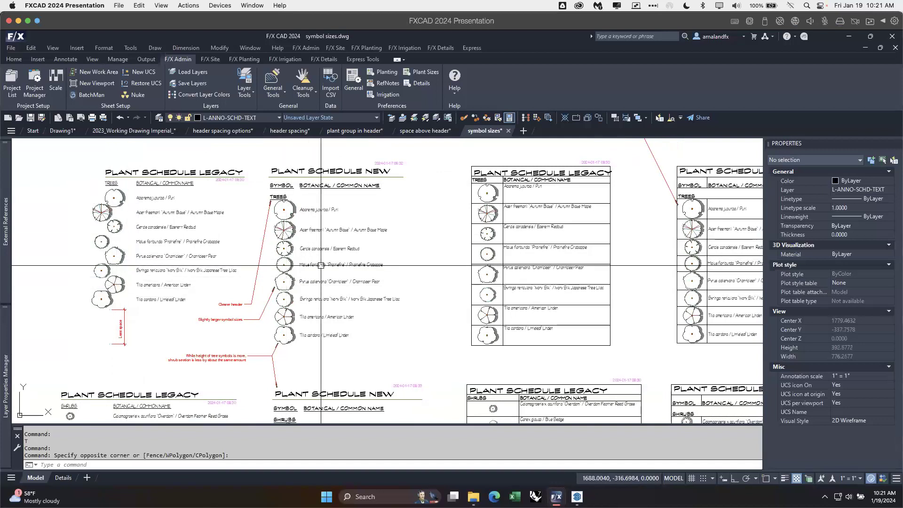
scroll(321, 265, right, 6)
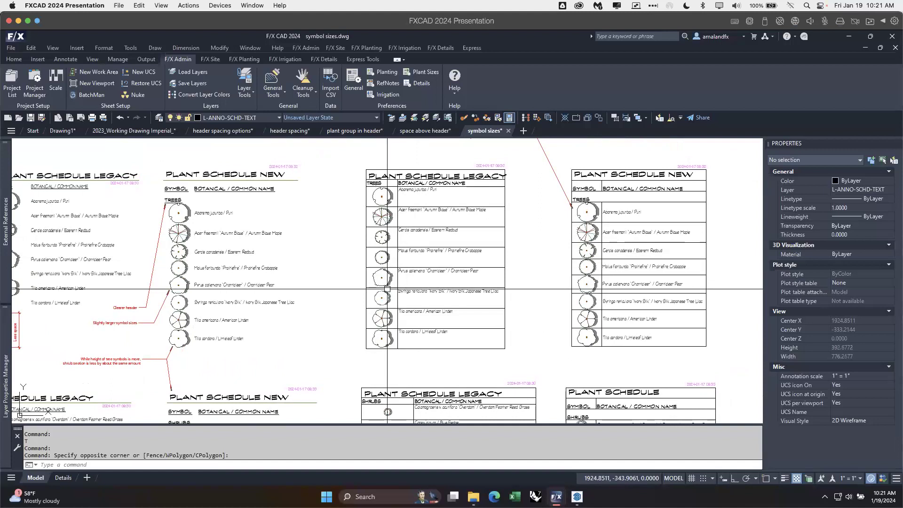
mouse_move(316, 300)
middle_down()
mouse_move(352, 289)
mouse_move(359, 307)
middle_up()
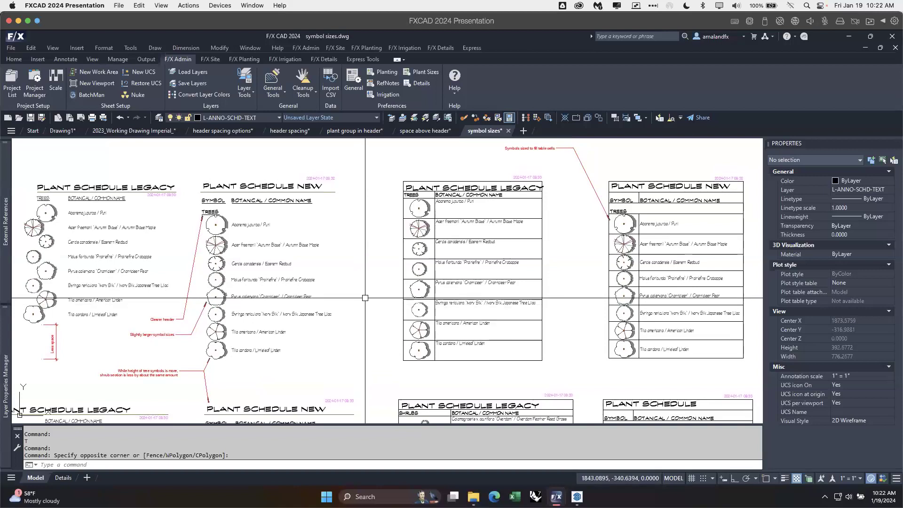
Step: Examine up close how the tree symbols fill the table cells in the bordered new tree schedule
mouse_move(362, 291)
middle_down()
mouse_move(359, 262)
mouse_move(369, 262)
mouse_move(301, 308)
mouse_move(242, 333)
mouse_move(228, 354)
middle_up()
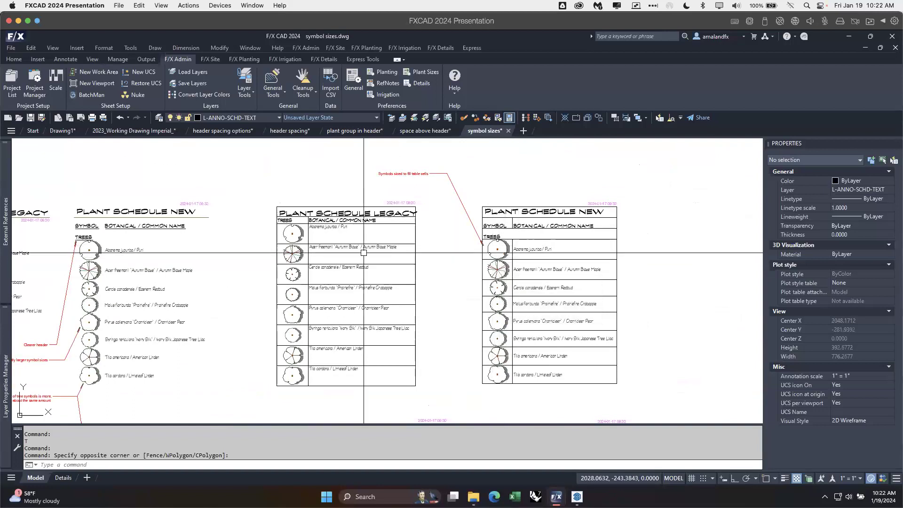
scroll(497, 260, up, 6)
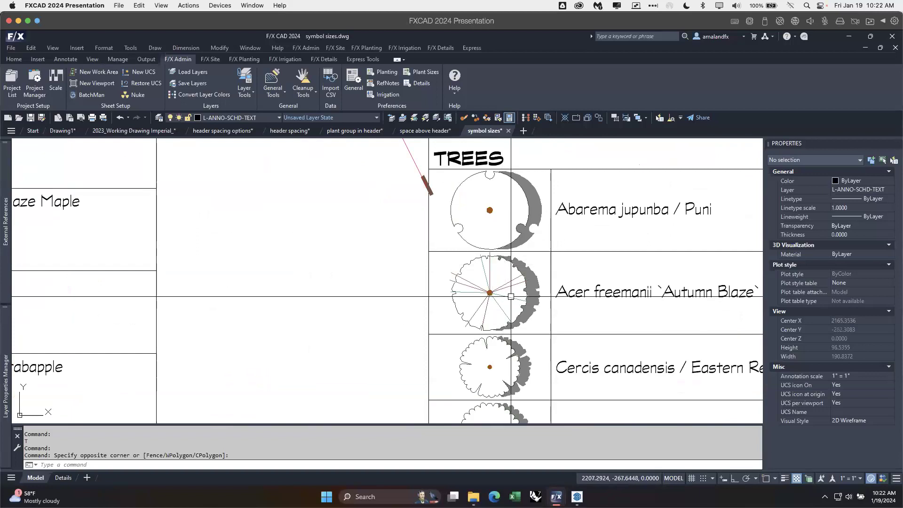
scroll(510, 297, down, 4)
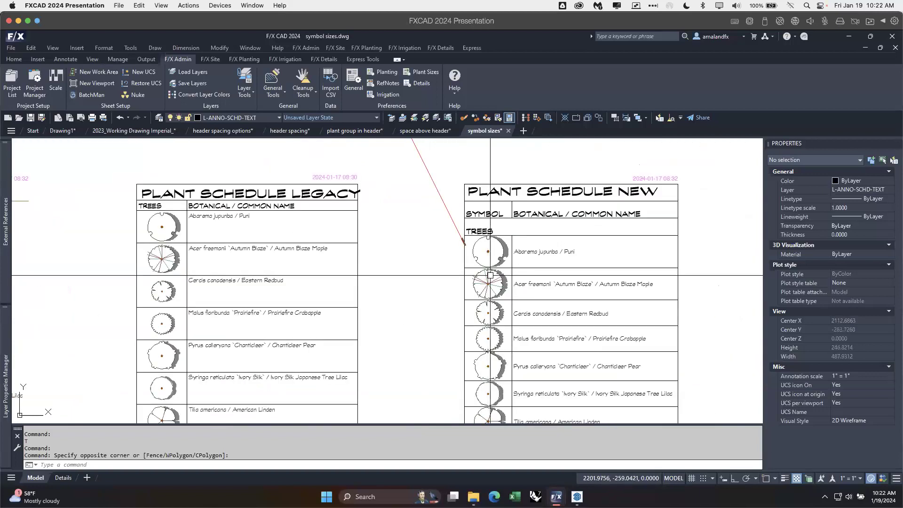
Step: Compare the symbol alignment and spacing of the legacy and new shrub schedules with the tree schedules above them
scroll(491, 275, down, 2)
mouse_move(413, 358)
middle_down()
mouse_move(484, 262)
mouse_move(530, 235)
middle_up()
mouse_move(221, 315)
middle_down()
mouse_move(221, 305)
mouse_move(291, 290)
mouse_move(302, 222)
mouse_move(346, 150)
middle_up()
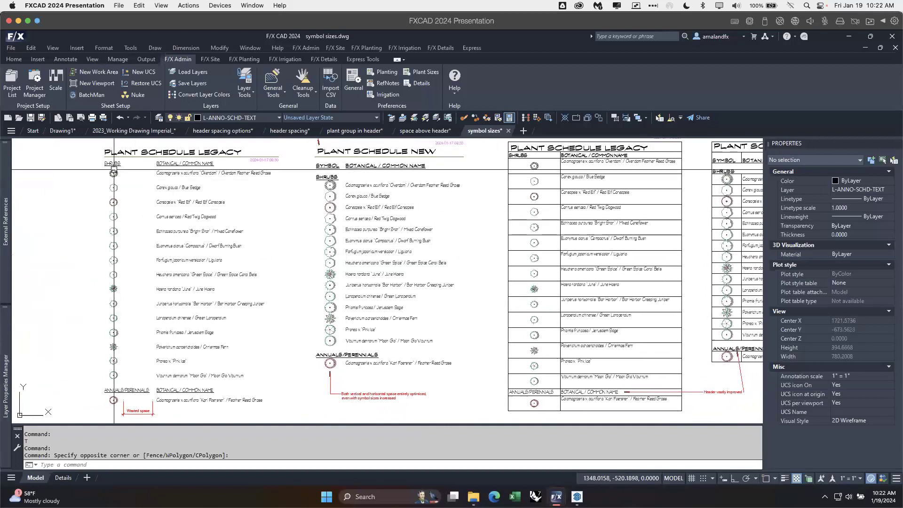
click(112, 158)
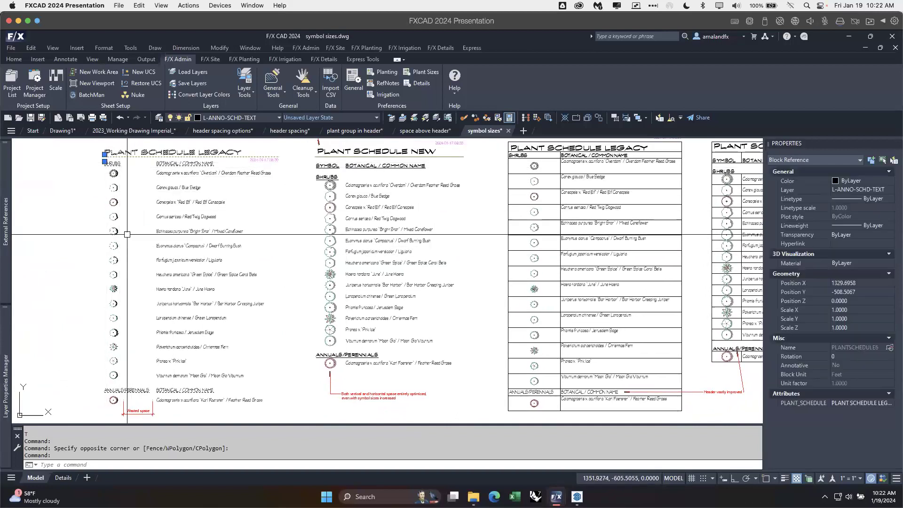
key(Escape)
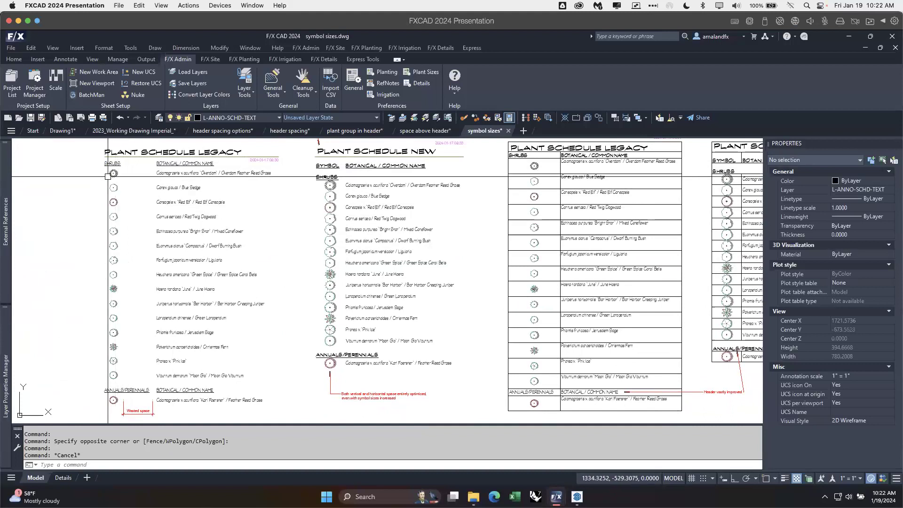
mouse_move(141, 186)
middle_down()
mouse_move(161, 291)
mouse_move(158, 343)
middle_up()
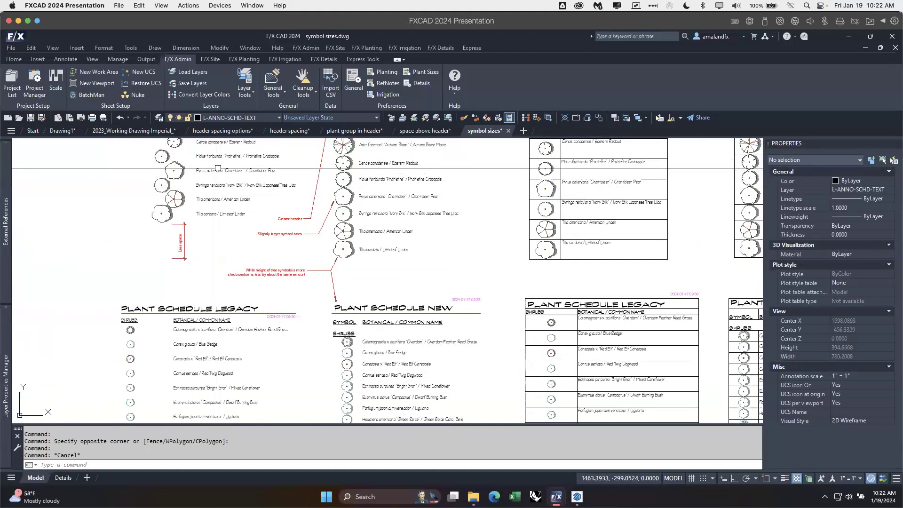
mouse_move(239, 330)
middle_down()
mouse_move(217, 290)
mouse_move(209, 200)
middle_up()
mouse_move(391, 229)
middle_down()
mouse_move(386, 221)
mouse_move(348, 245)
middle_up()
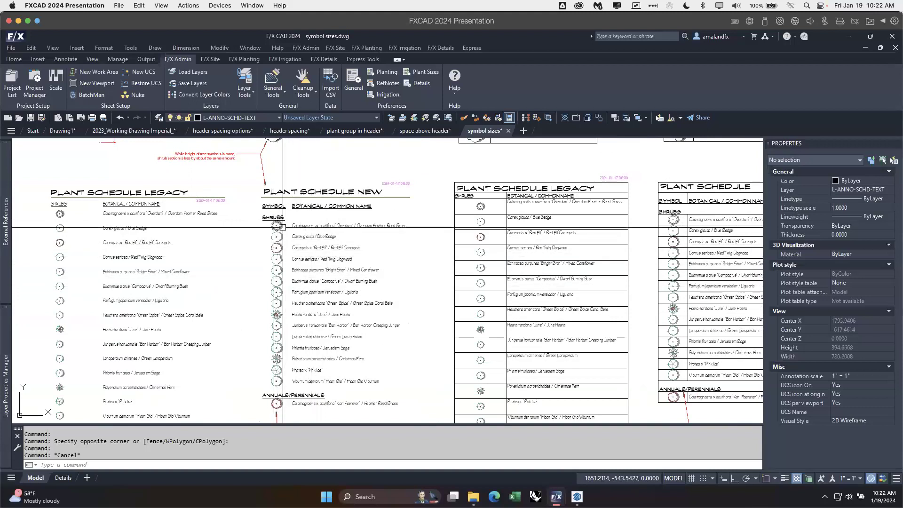
Step: Turn on the Defpoints layer to display the cell lines in the new schedules without borders
click(301, 235)
click(293, 225)
click(305, 223)
click(300, 223)
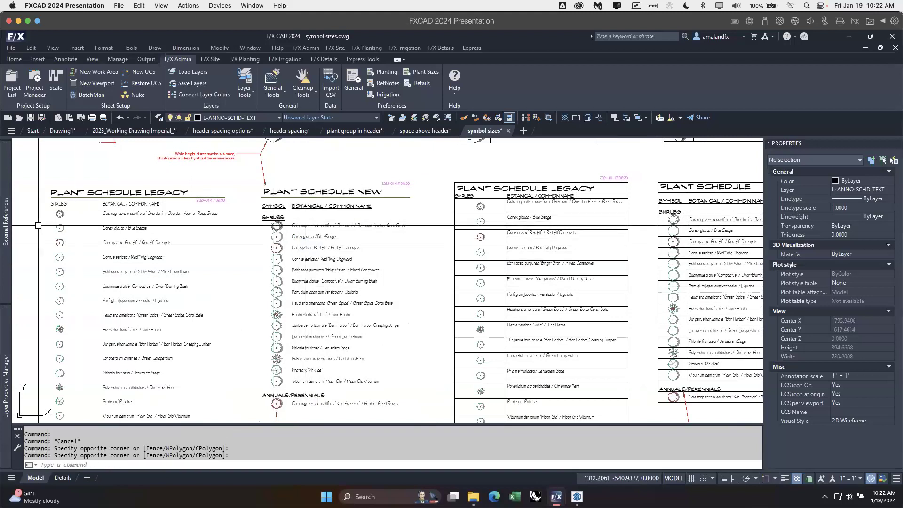
mouse_move(3, 349)
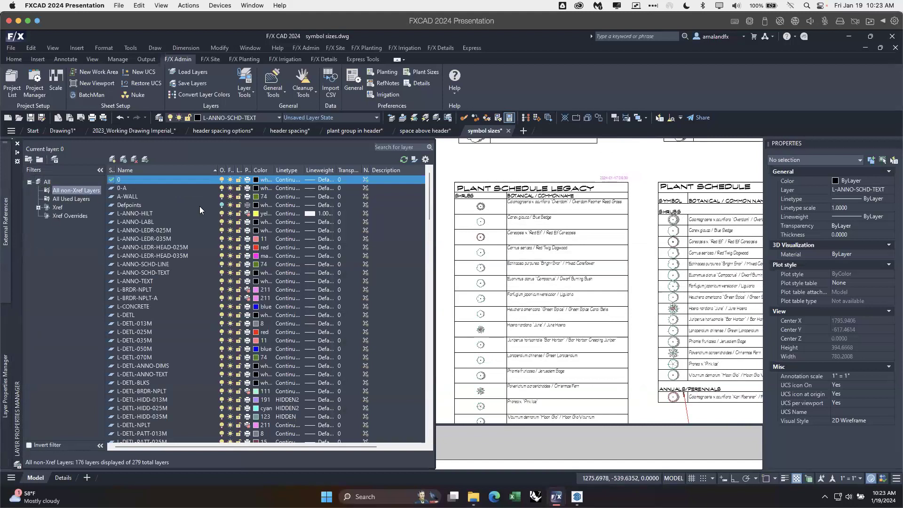
click(222, 204)
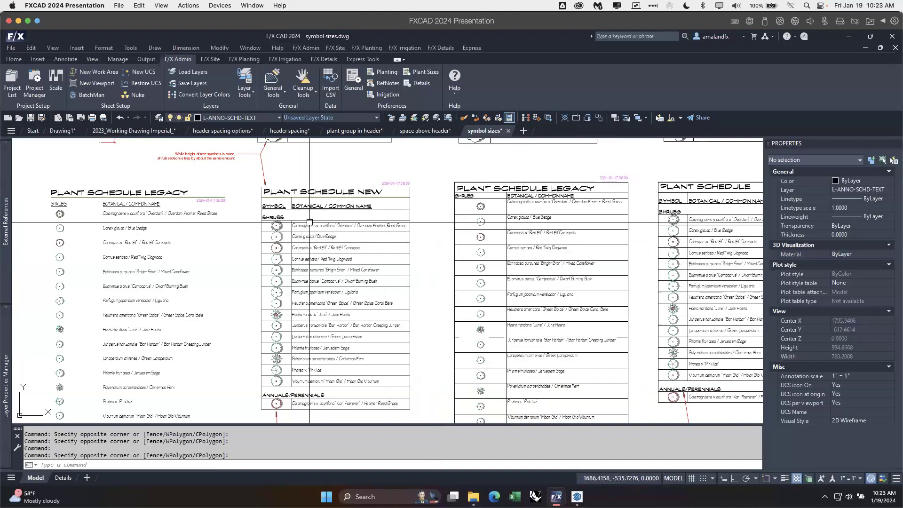
Step: Review the new tree and shrub schedules with their cell lines displayed against the legacy and bordered versions
mouse_move(302, 379)
middle_down()
mouse_move(316, 320)
mouse_move(329, 342)
middle_up()
scroll(328, 342, down, 2)
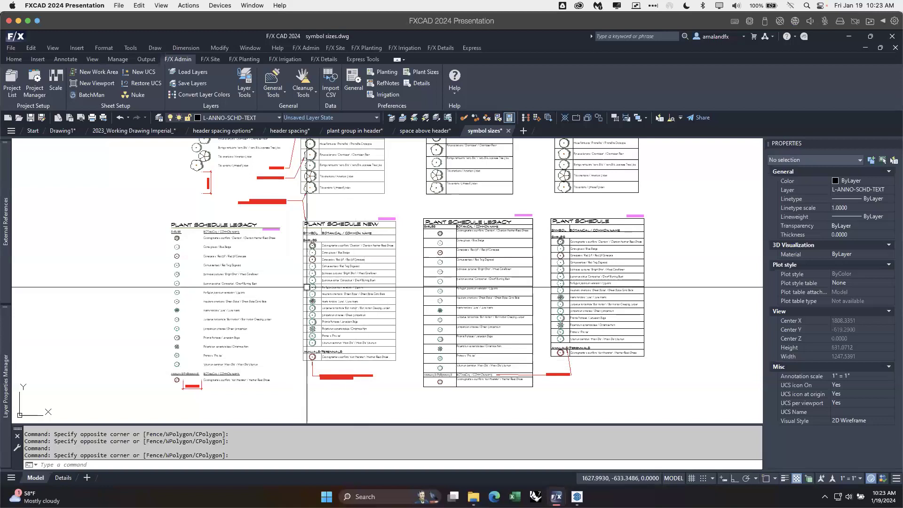
mouse_move(371, 312)
middle_down()
mouse_move(347, 367)
mouse_move(375, 315)
middle_up()
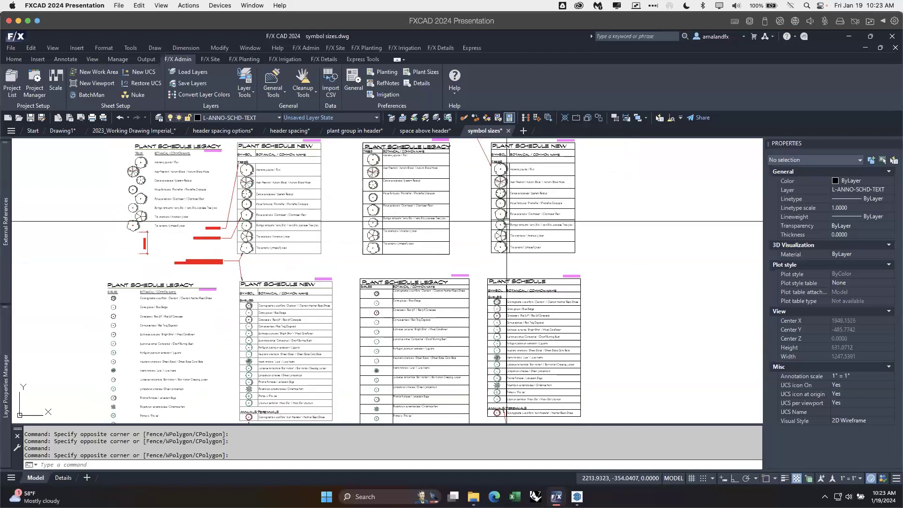
mouse_move(505, 219)
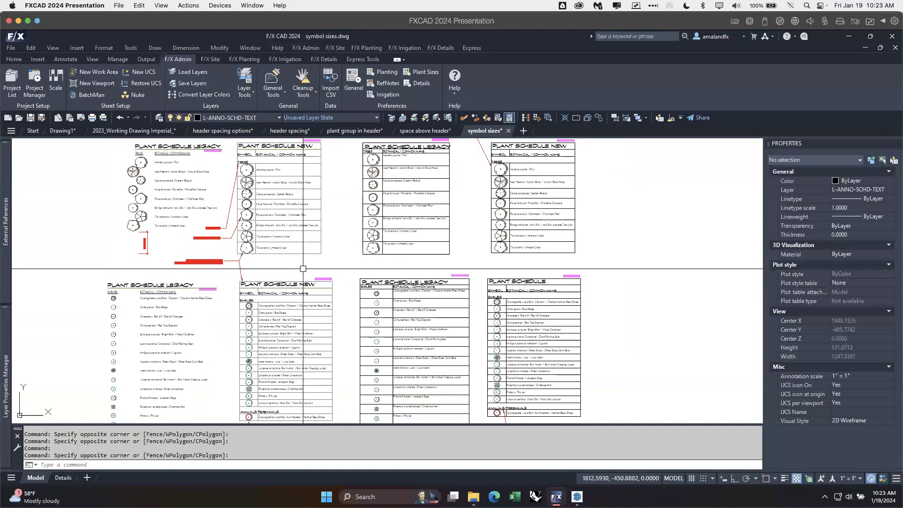
scroll(211, 261, up, 2)
mouse_move(221, 242)
middle_down()
mouse_move(254, 262)
mouse_move(233, 300)
middle_up()
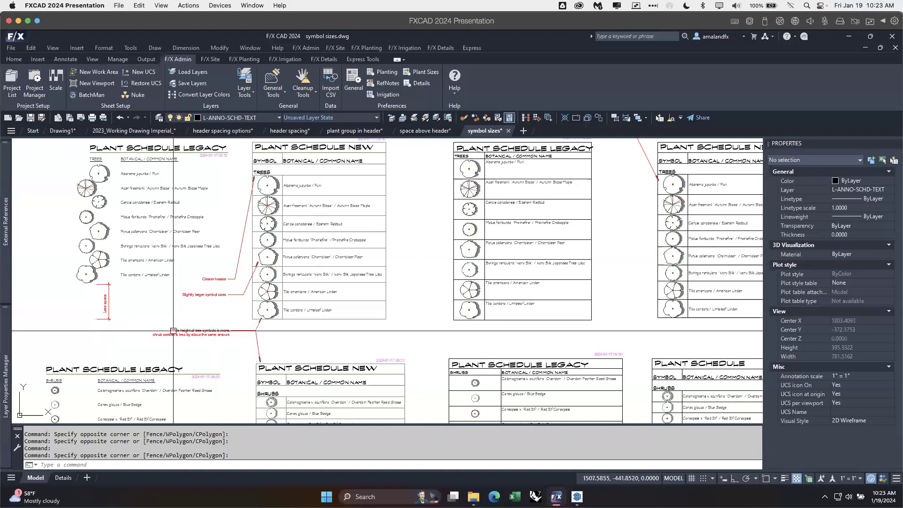
Step: Highlight the Less space dimension below the legacy tree schedule and compare the tree and shrub schedule heights
click(108, 308)
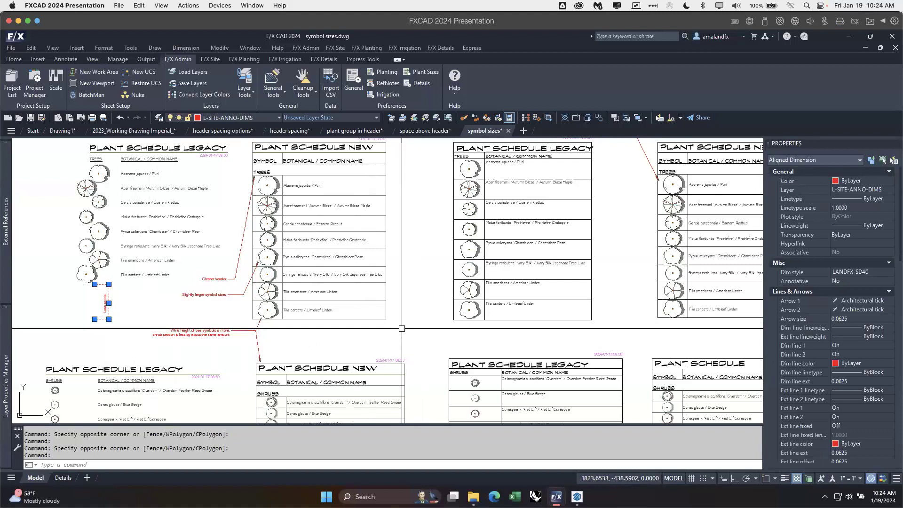
mouse_move(34, 296)
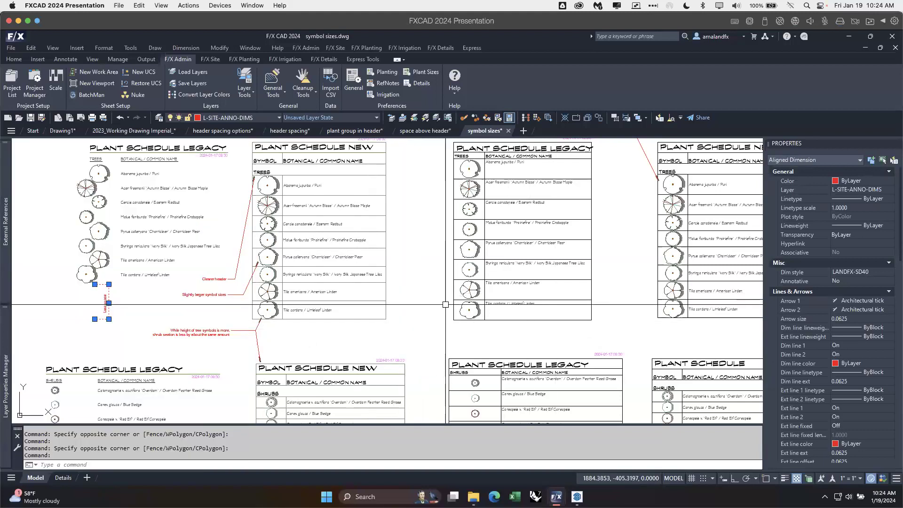
mouse_move(445, 304)
middle_down()
mouse_move(413, 331)
mouse_move(352, 348)
mouse_move(400, 346)
middle_up()
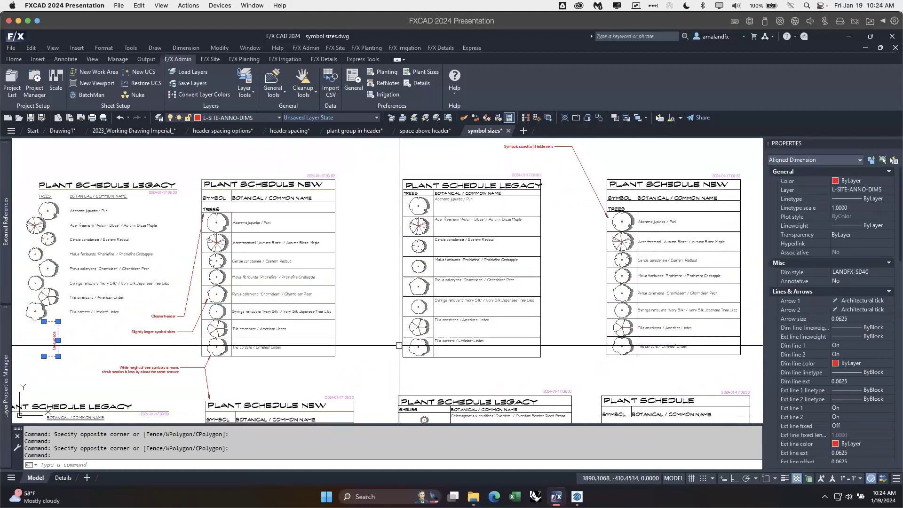
middle_drag(566, 370, 564, 296)
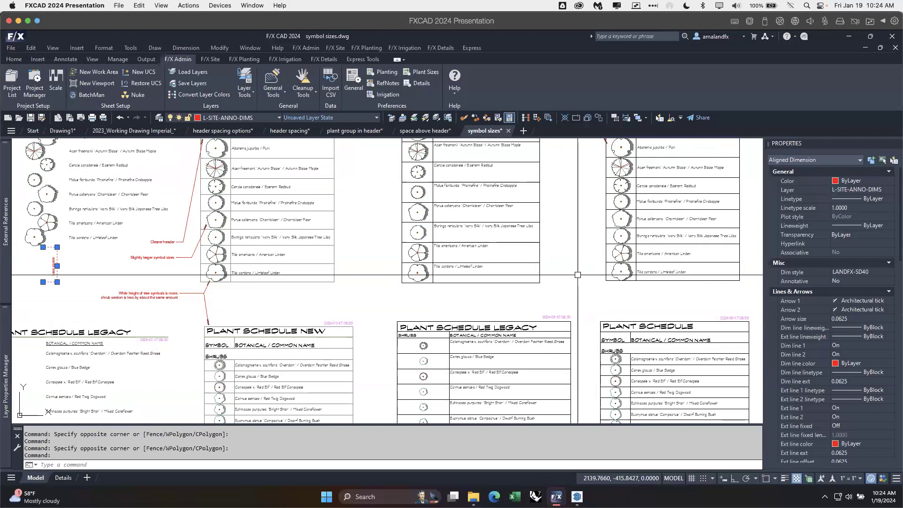
mouse_move(581, 278)
middle_down()
mouse_move(595, 331)
mouse_move(587, 324)
middle_up()
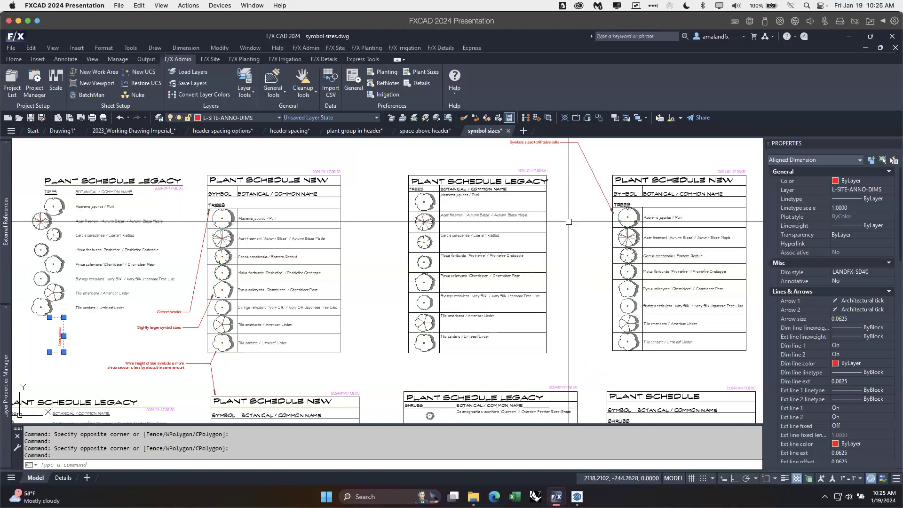
key(Escape)
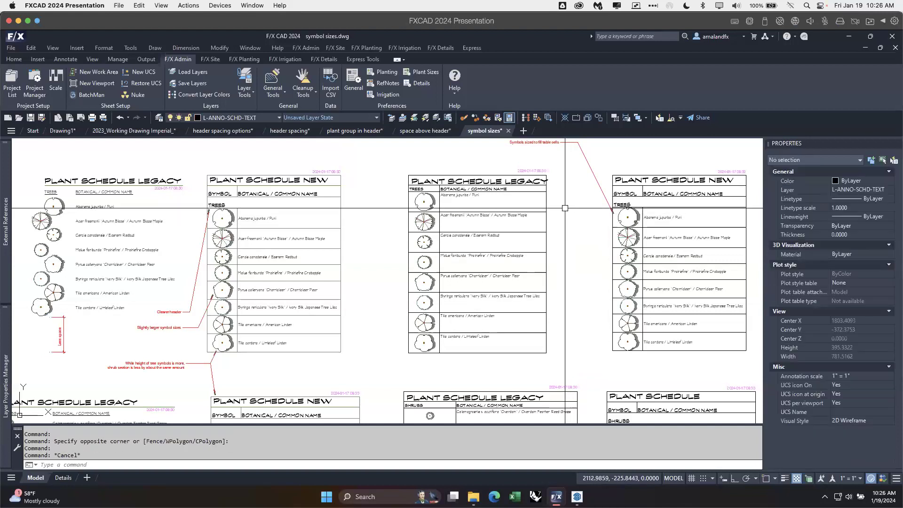
Step: Highlight the borderless and bordered legacy tree schedules in turn to examine their symbol layout
click(129, 185)
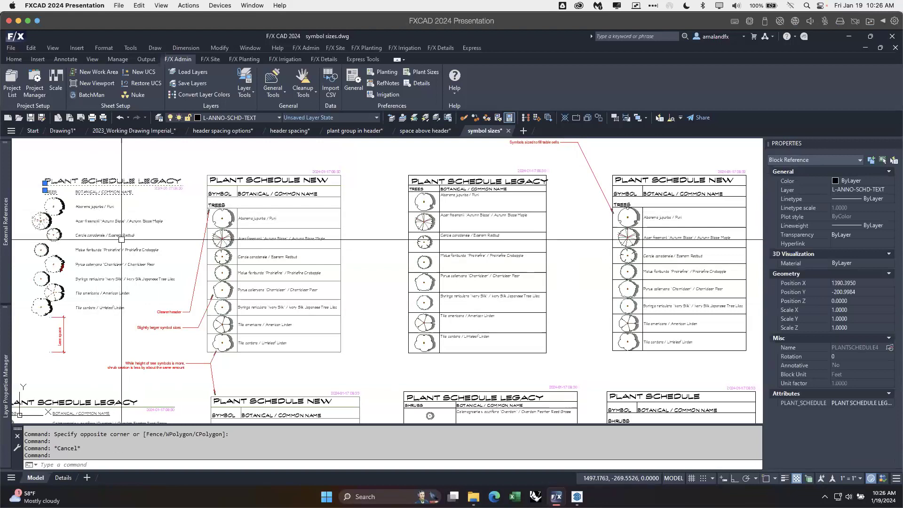
key(Escape)
click(464, 185)
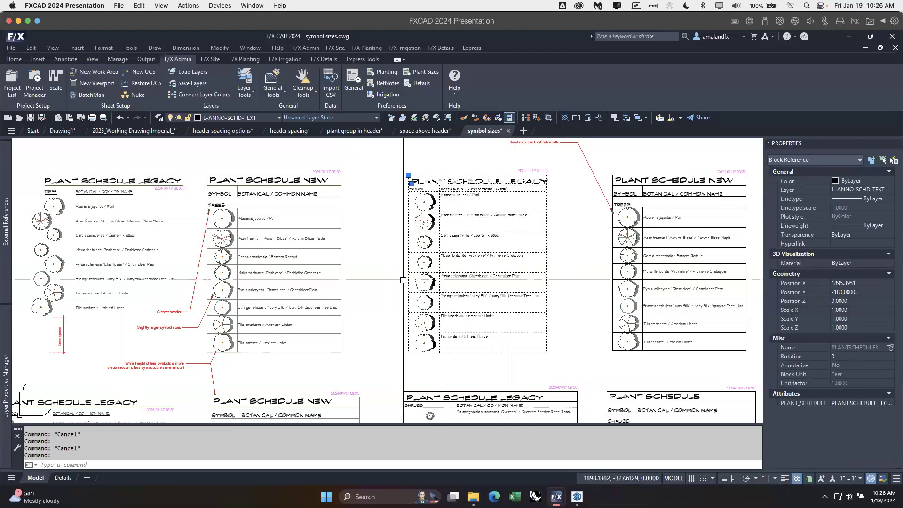
key(Escape)
Step: Highlight the bordered new tree schedule and the bordered legacy one to compare their row and symbol spacing
click(615, 188)
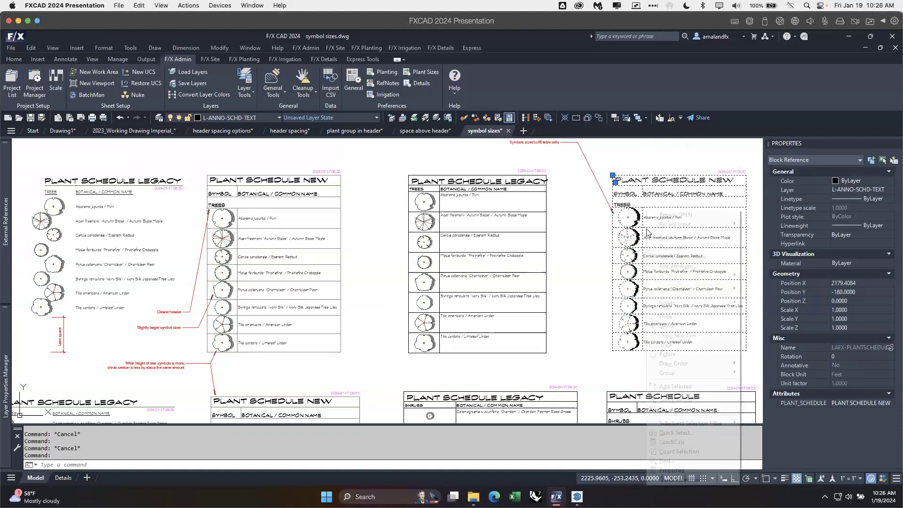
right_click(647, 210)
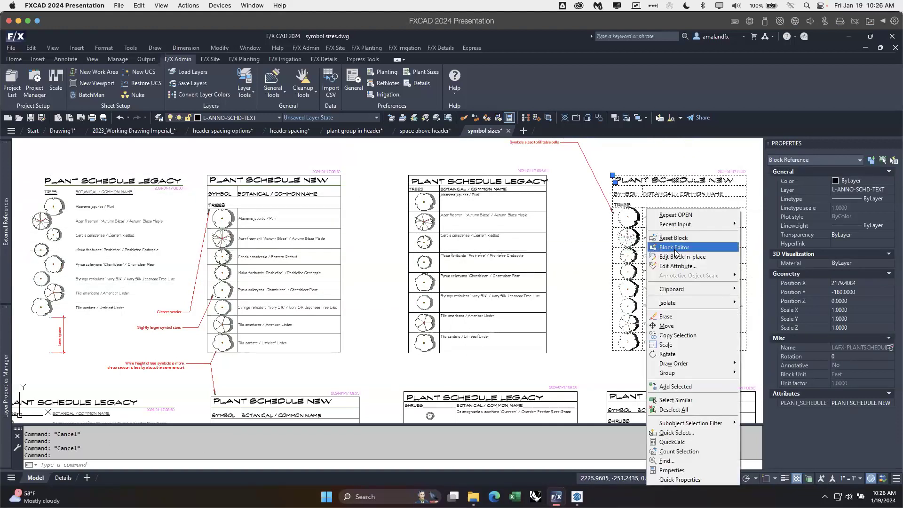
click(603, 254)
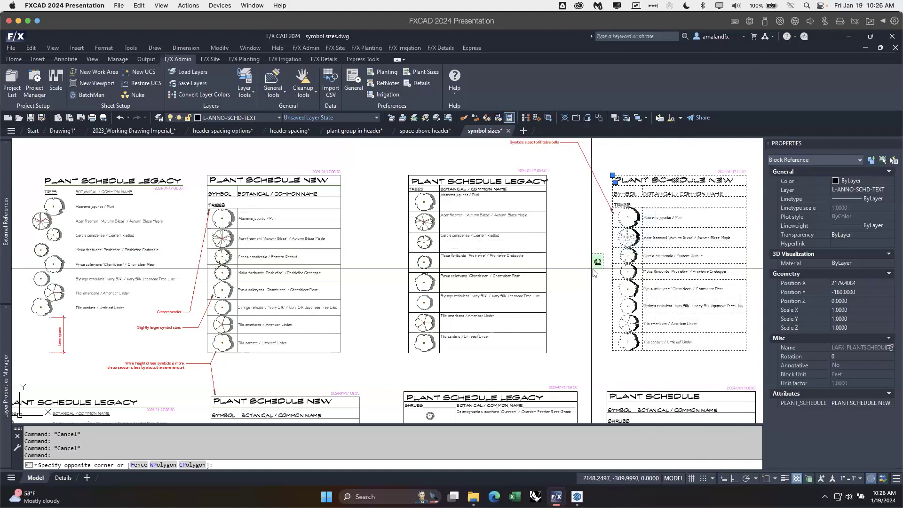
key(Escape)
key(Escape)
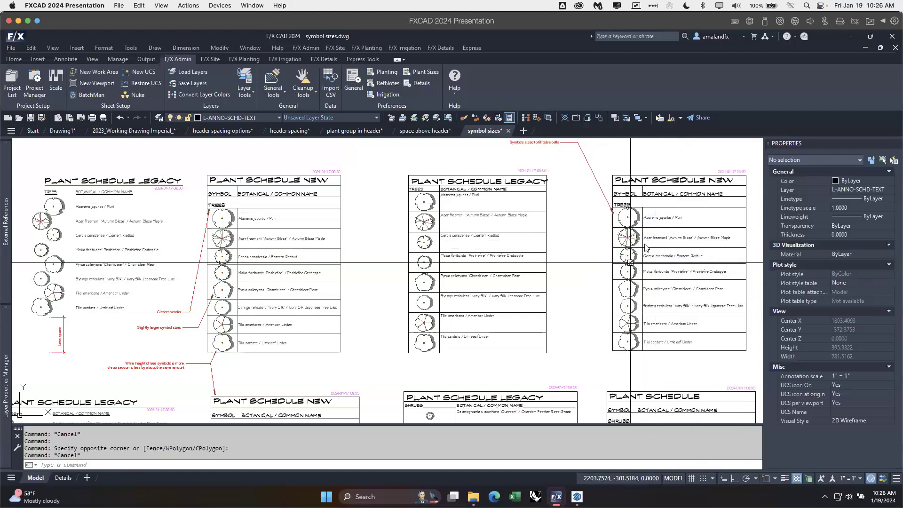
click(645, 209)
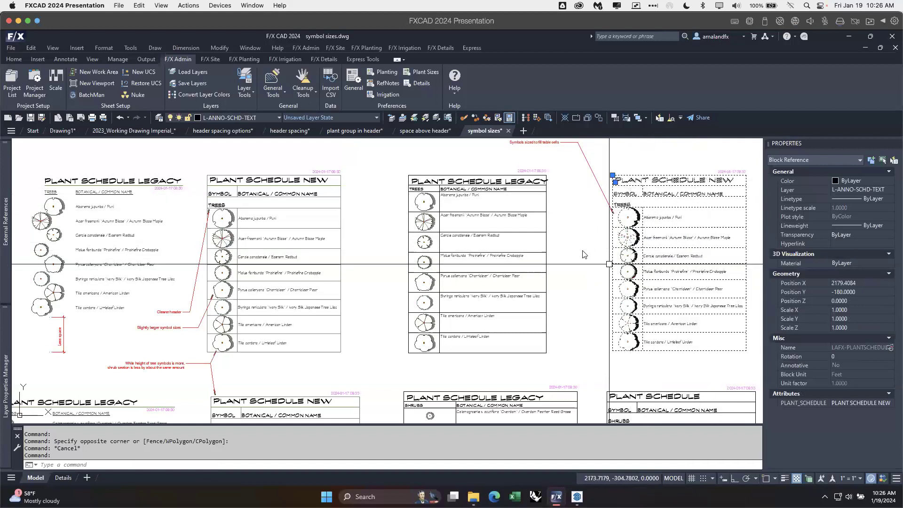
key(Escape)
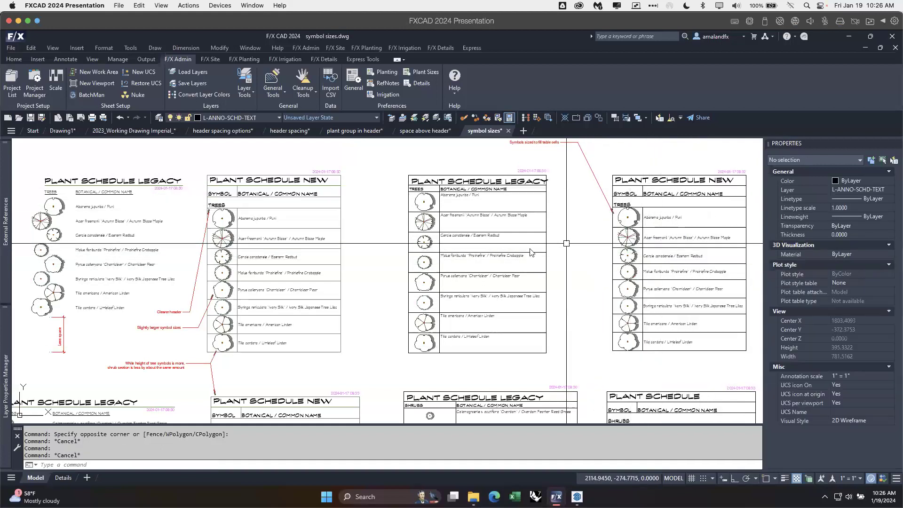
mouse_move(646, 294)
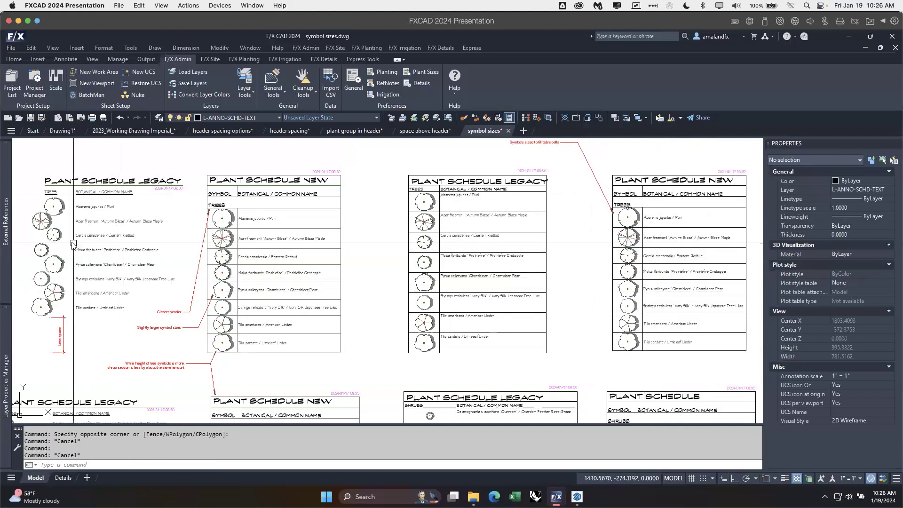
click(473, 216)
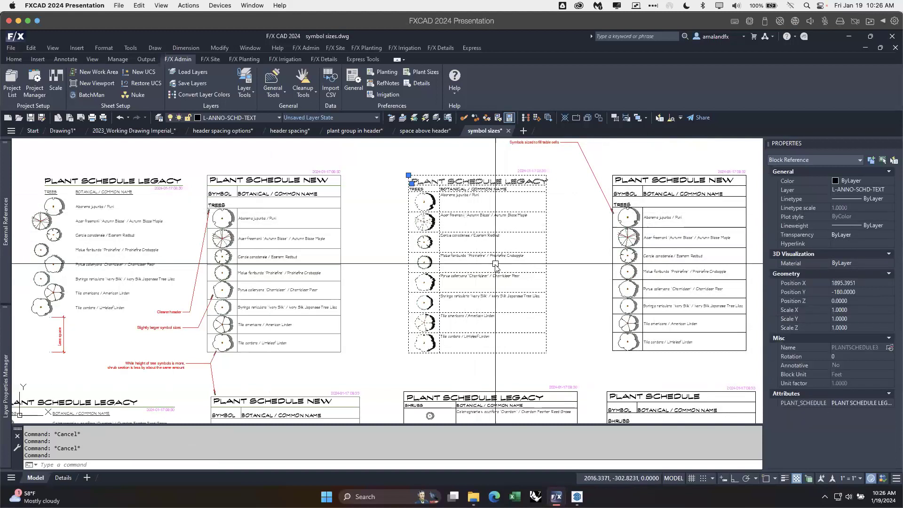
key(Escape)
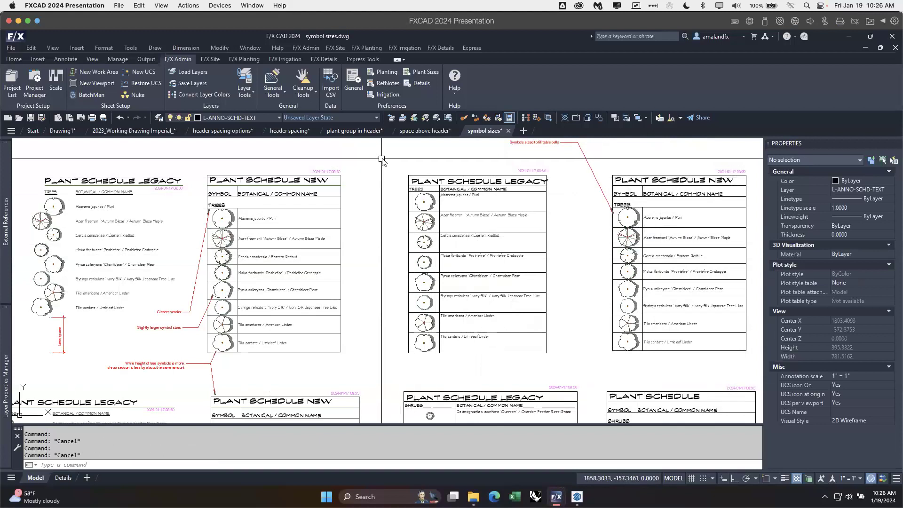
Step: Switch to the 2023_Working Drawing Imperial drawing and bring up the Plant Manager
click(152, 131)
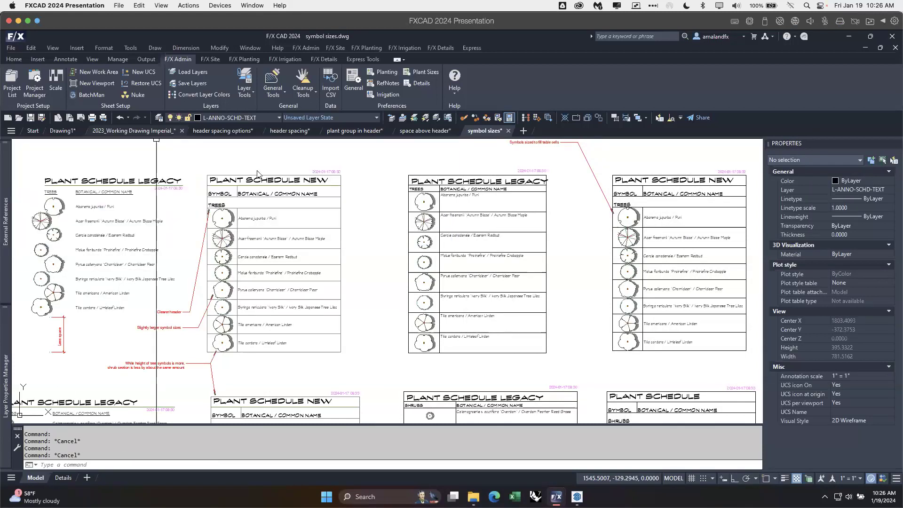
middle_drag(311, 201, 283, 264)
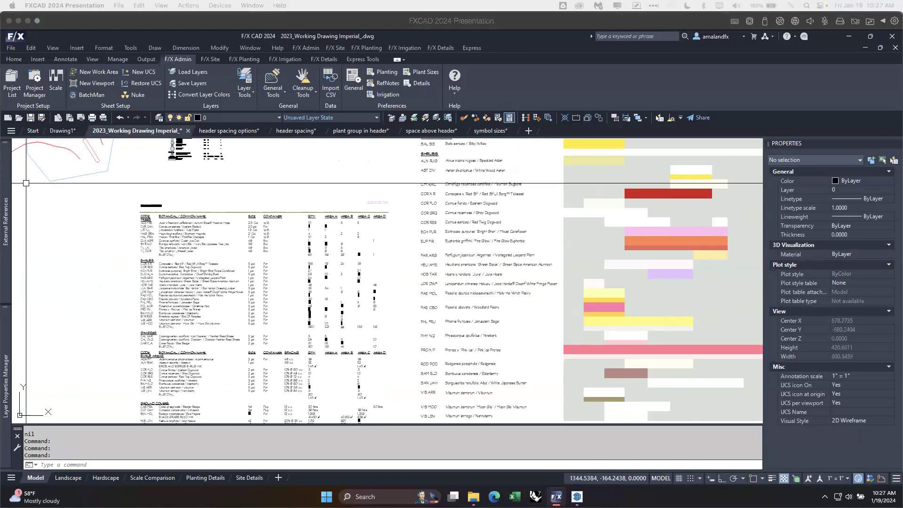
click(100, 257)
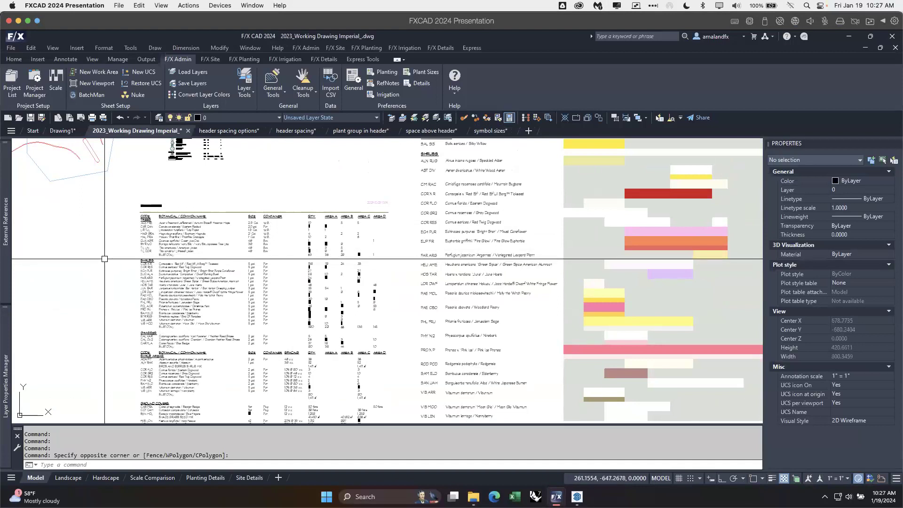
click(245, 59)
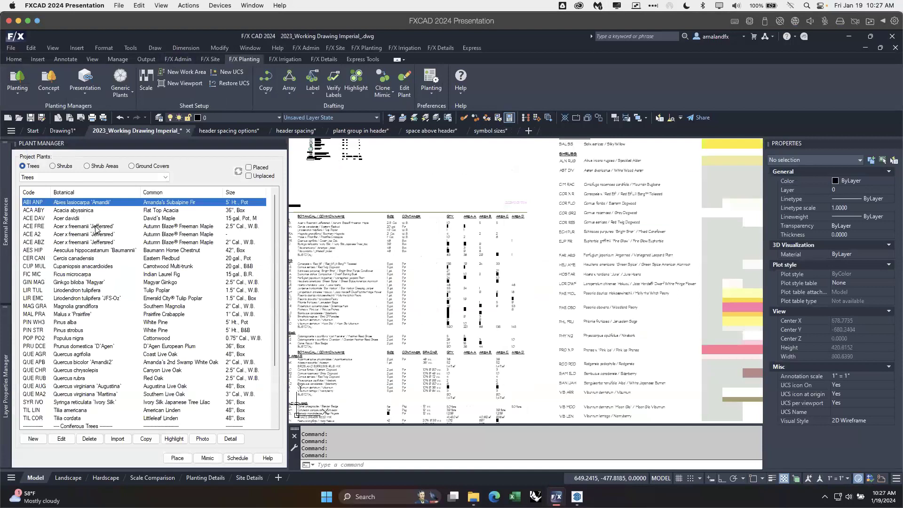
Step: Examine the plant info and data of Acer x freemanii 'Jeffersred' (ACE FRE), comparing its mature width with the symbol width
click(95, 227)
click(61, 439)
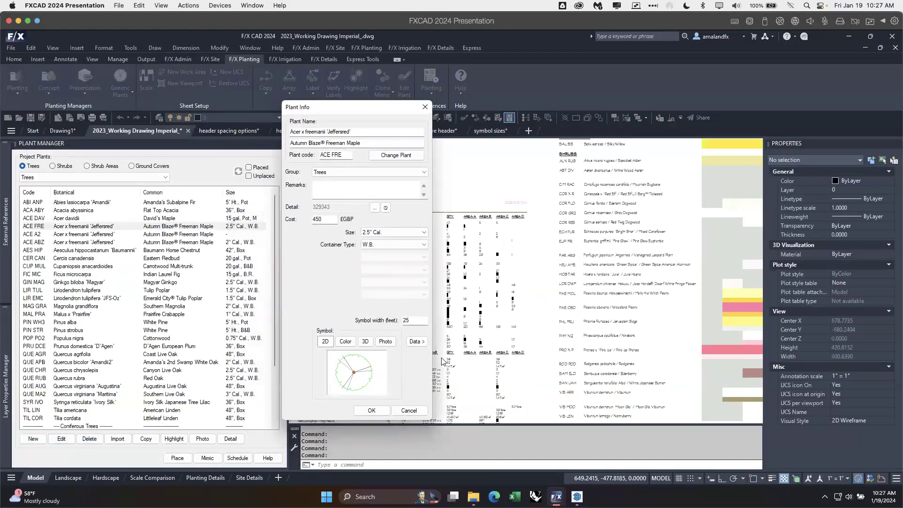
click(417, 341)
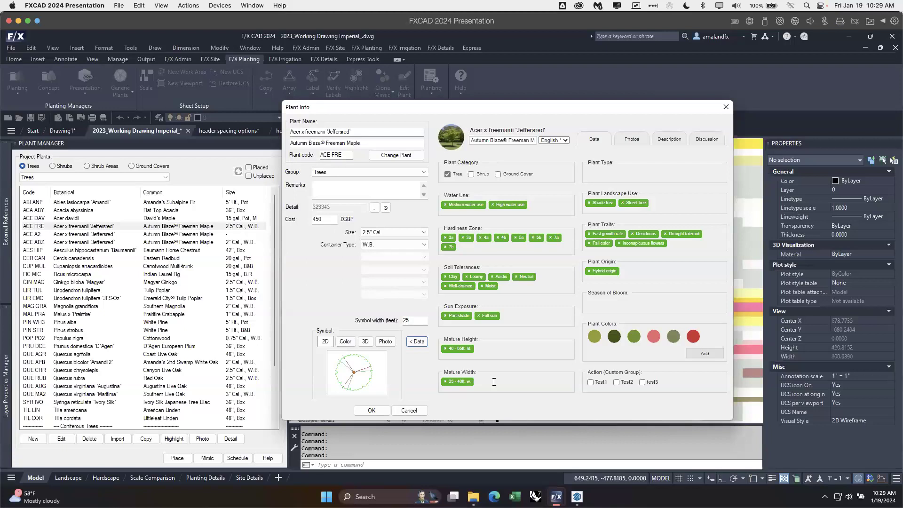
drag(413, 318, 400, 320)
click(423, 321)
click(726, 107)
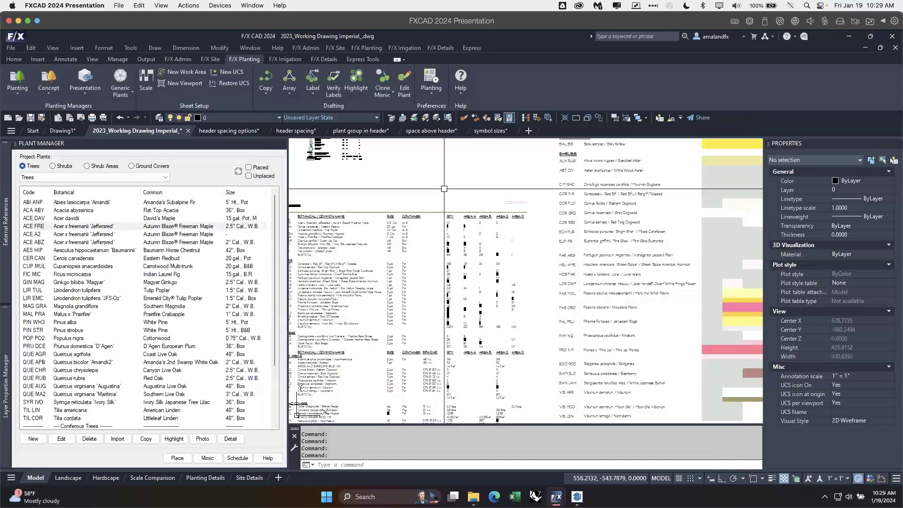
Step: Save a copy of the planting plan drawing in the CAD folder as 2023_Working Drawing Imperial-color_.dwg
scroll(456, 246, down, 3)
middle_drag(426, 207, 459, 274)
scroll(433, 249, up, 4)
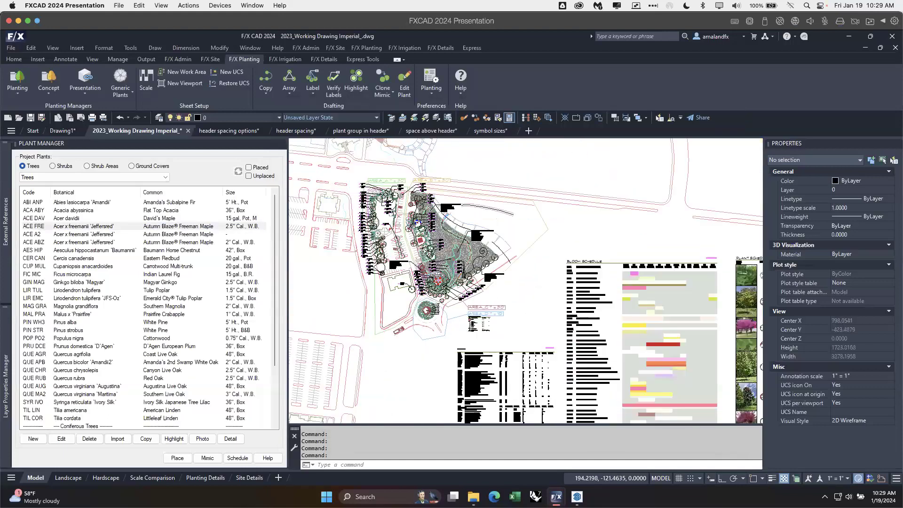
middle_drag(415, 200, 424, 243)
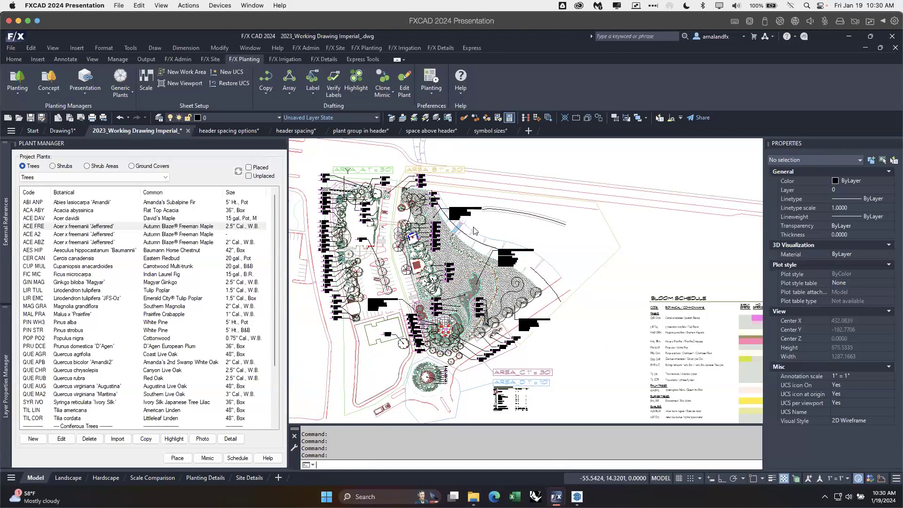
key(ctrl+shift+s)
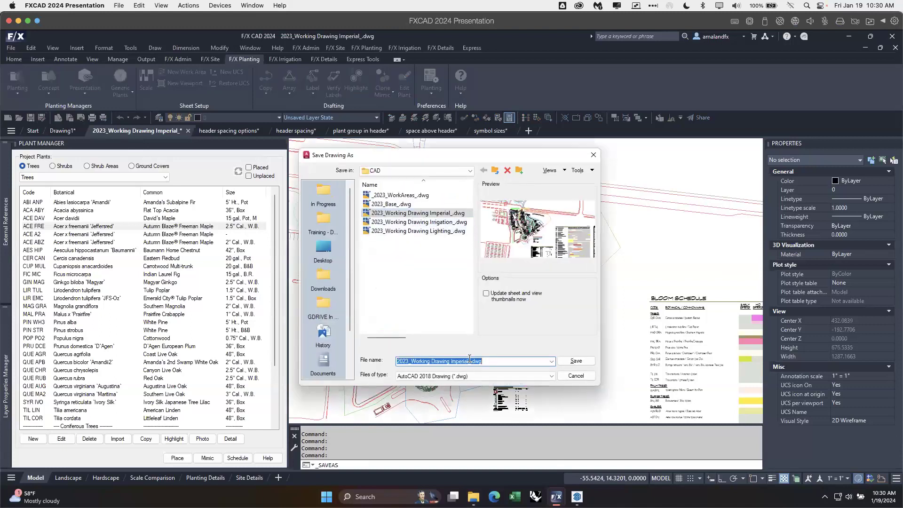
click(469, 361)
text(-color)
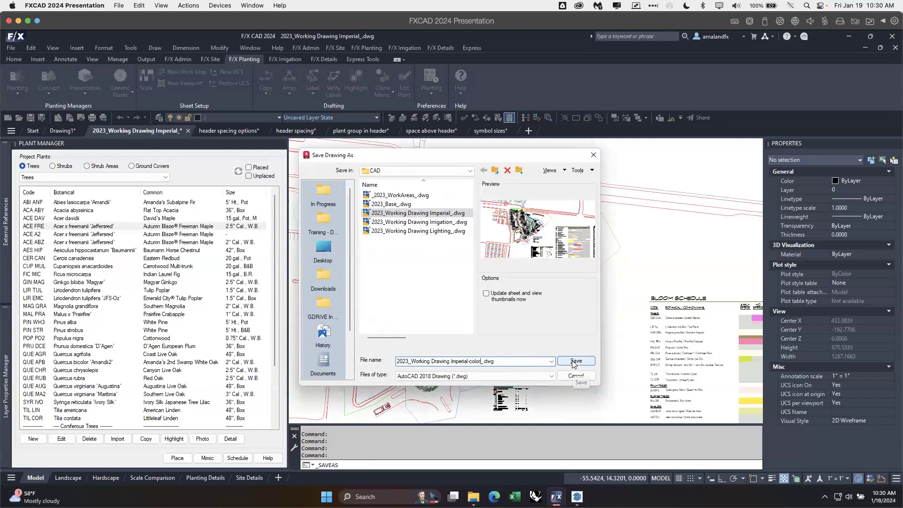
click(576, 361)
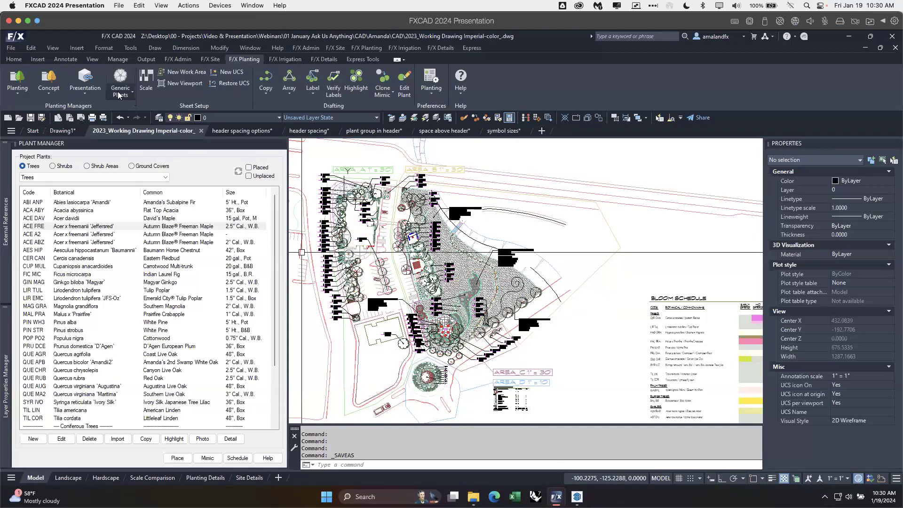
Step: Turn on Color Render for the plan's trees, shrubs, shrub areas and ground covers and inspect the coloured planting
click(84, 94)
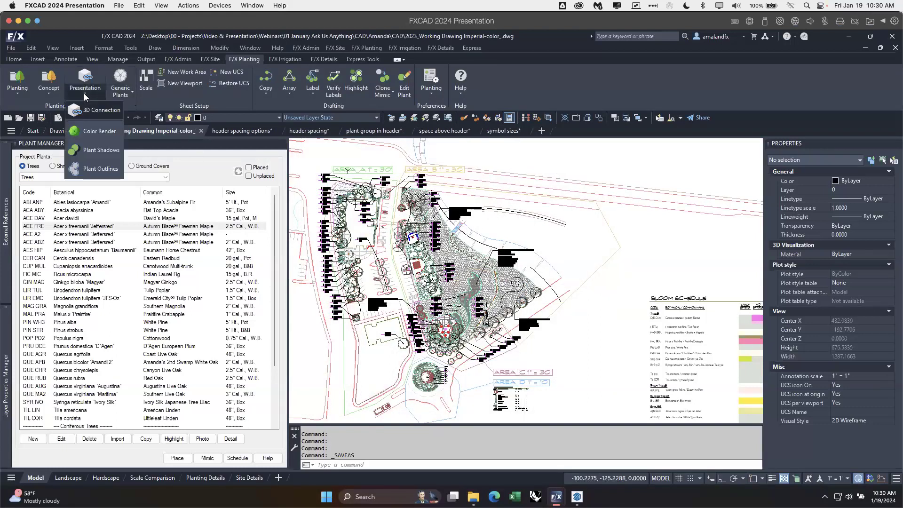
click(98, 133)
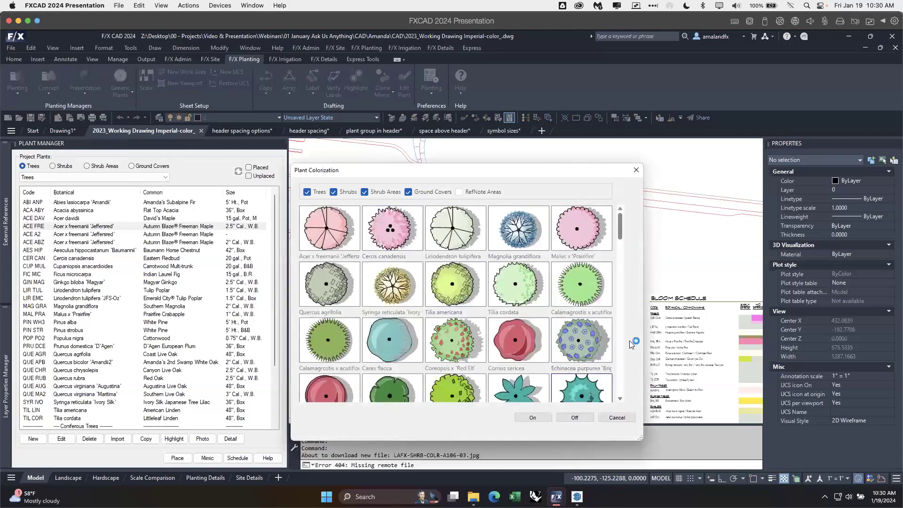
drag(620, 224, 620, 278)
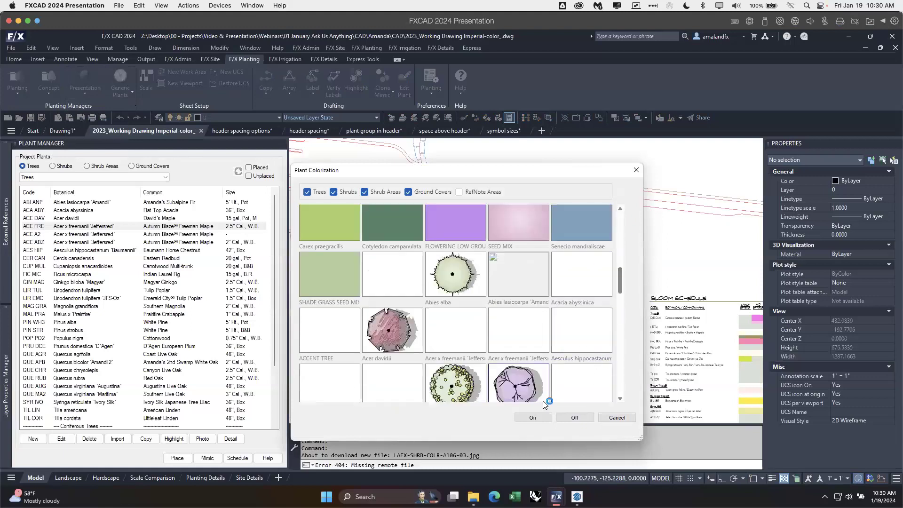
click(533, 417)
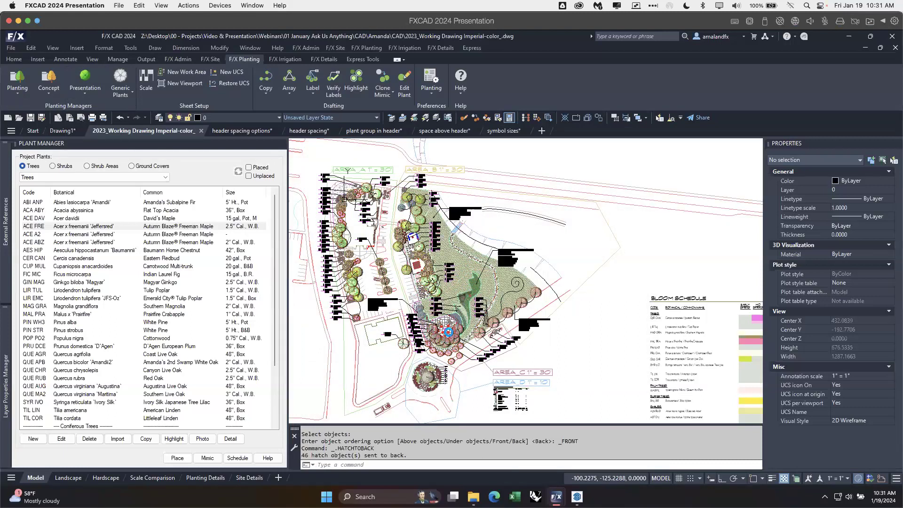
scroll(458, 338, up, 5)
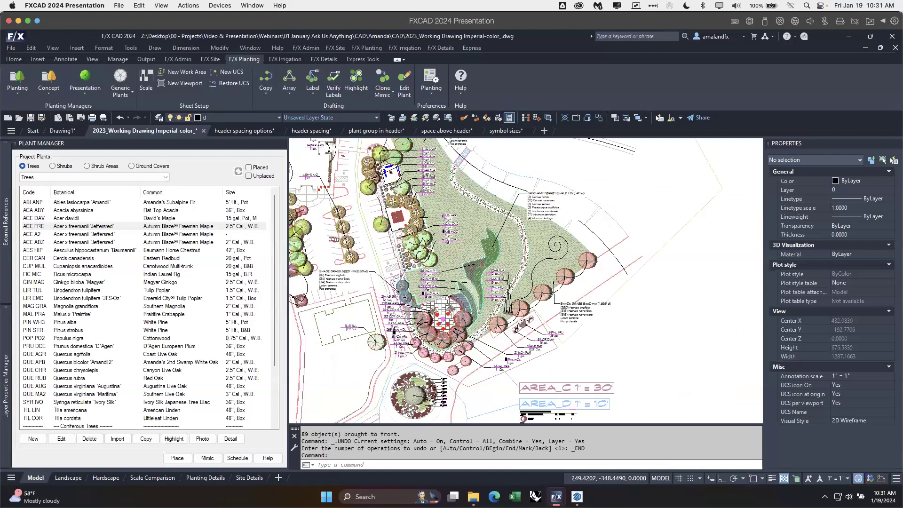
scroll(472, 348, down, 3)
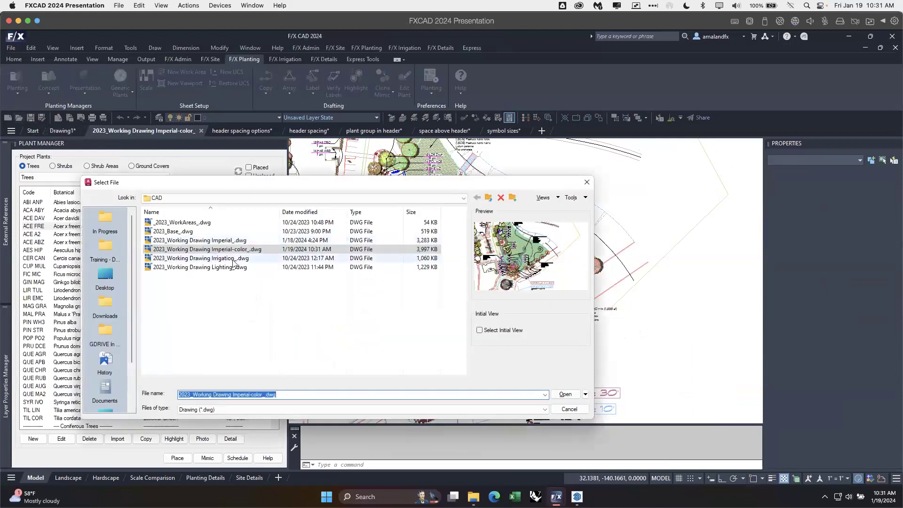
Step: Open the original 2023_Working Drawing Imperial_.dwg from the CAD folder and frame its planting plan
click(231, 241)
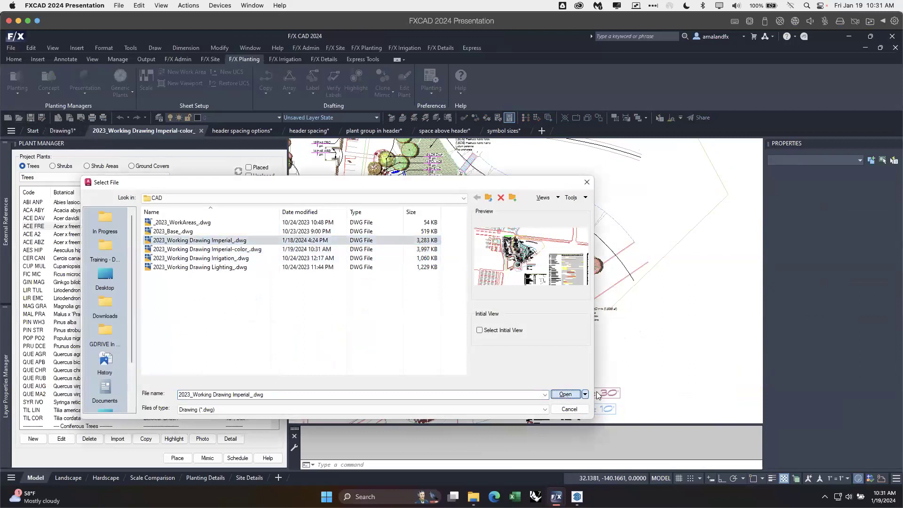
click(565, 394)
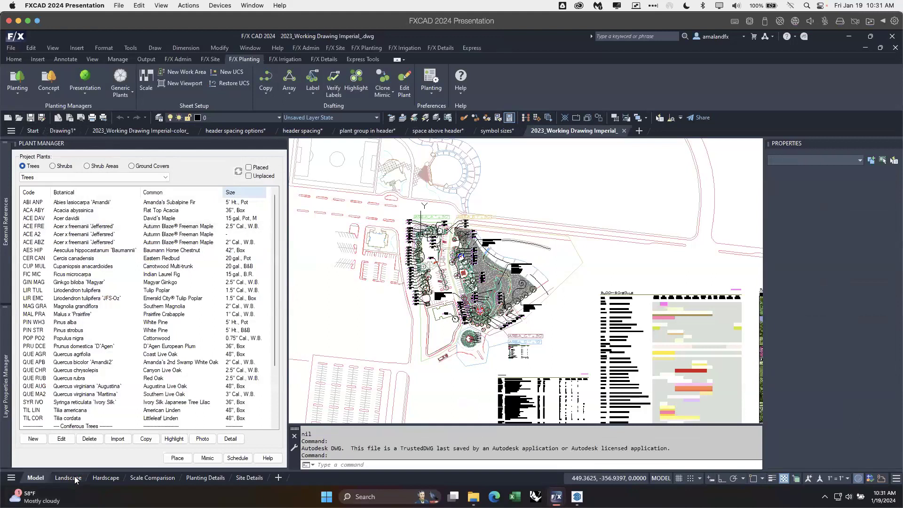
mouse_move(74, 480)
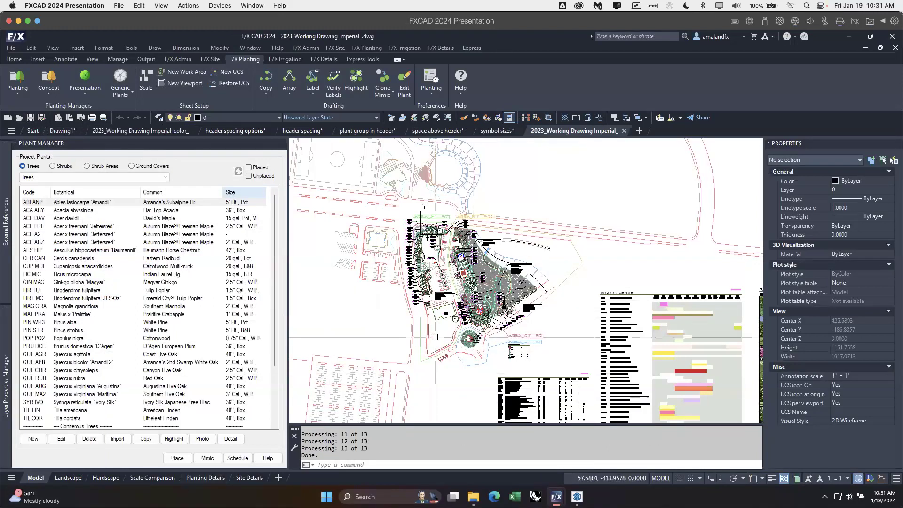
scroll(506, 277, up, 2)
middle_drag(520, 281, 469, 286)
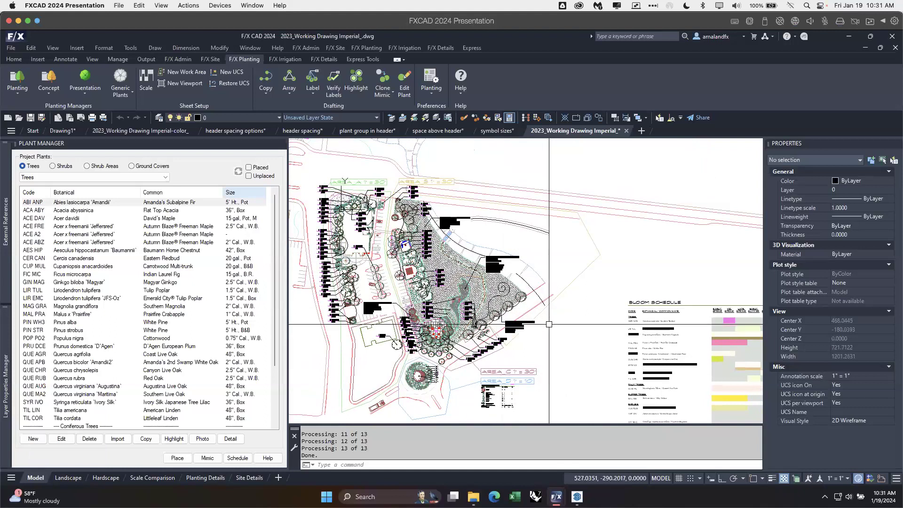
Step: Start FXREF and browse from the desktop projects through Webinars to the CAD folder of 01 January Ask Us Anything
click(163, 131)
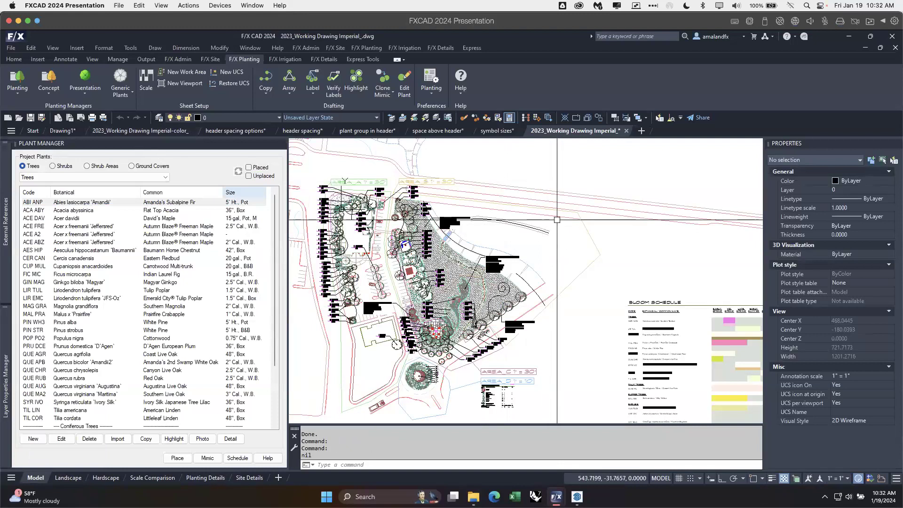
text(fx)
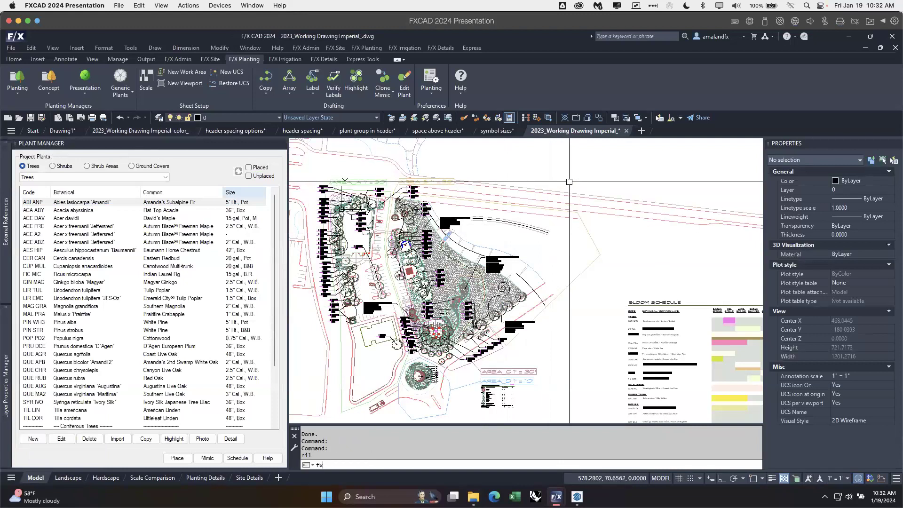
text(ref)
key(Return)
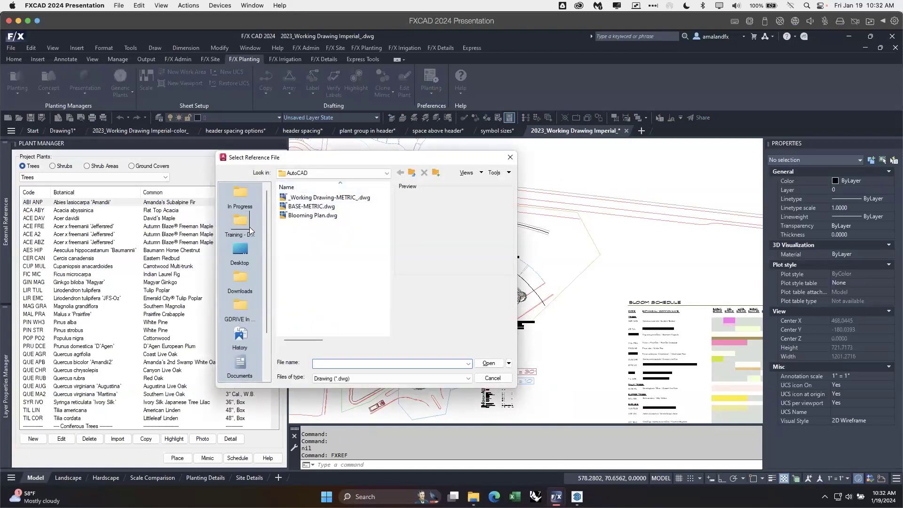
click(242, 252)
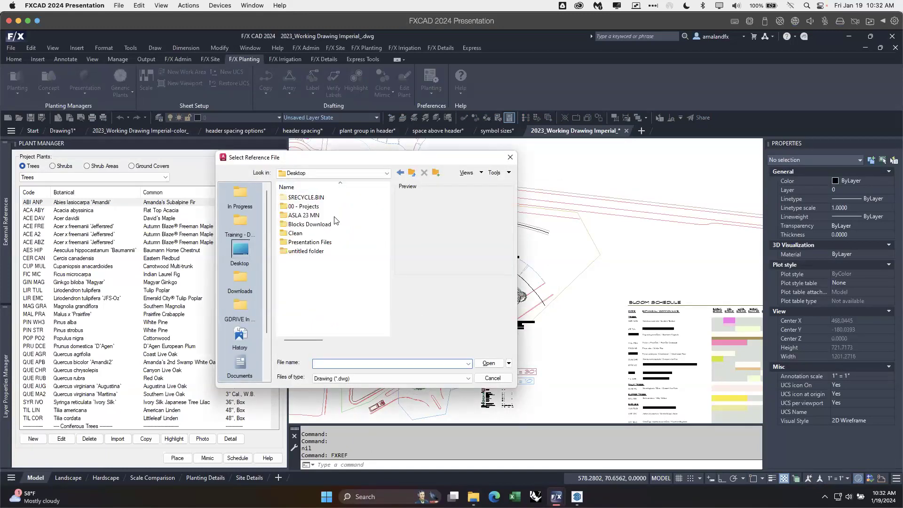
double_click(306, 206)
double_click(311, 233)
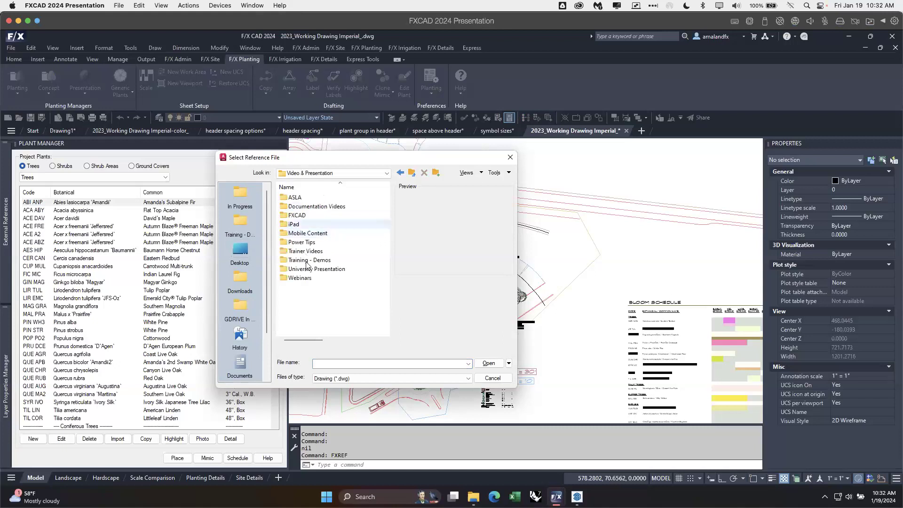
double_click(306, 278)
double_click(316, 198)
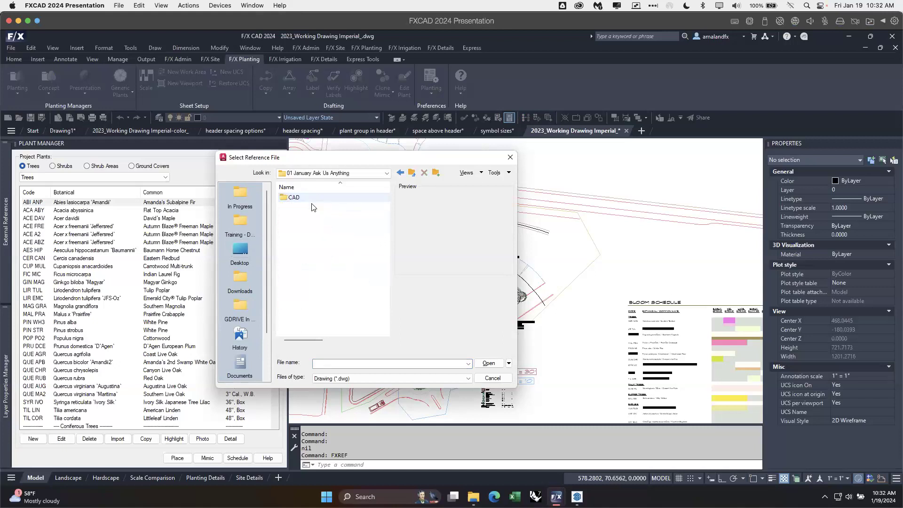
click(299, 198)
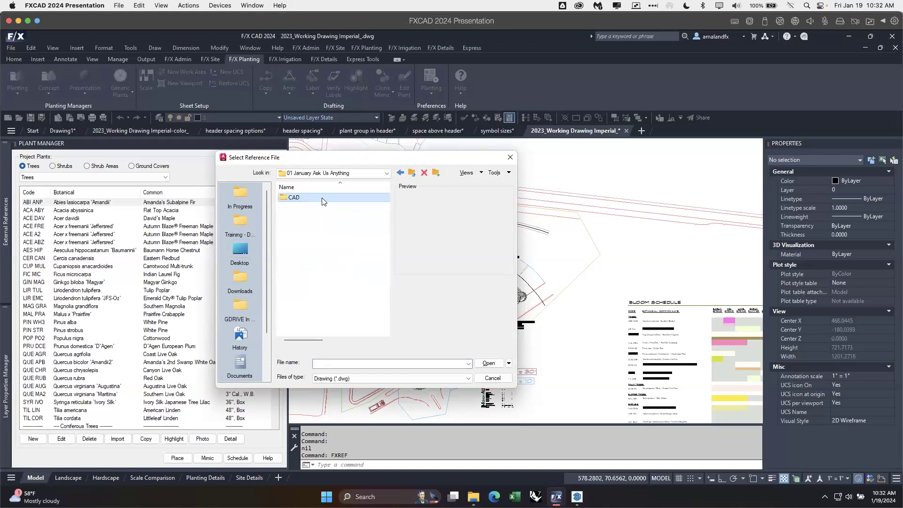
double_click(303, 198)
double_click(303, 198)
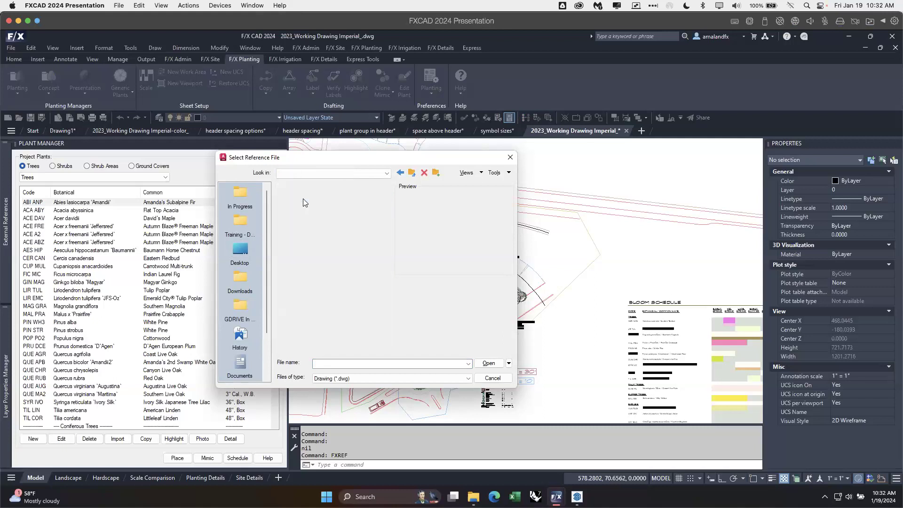
double_click(305, 197)
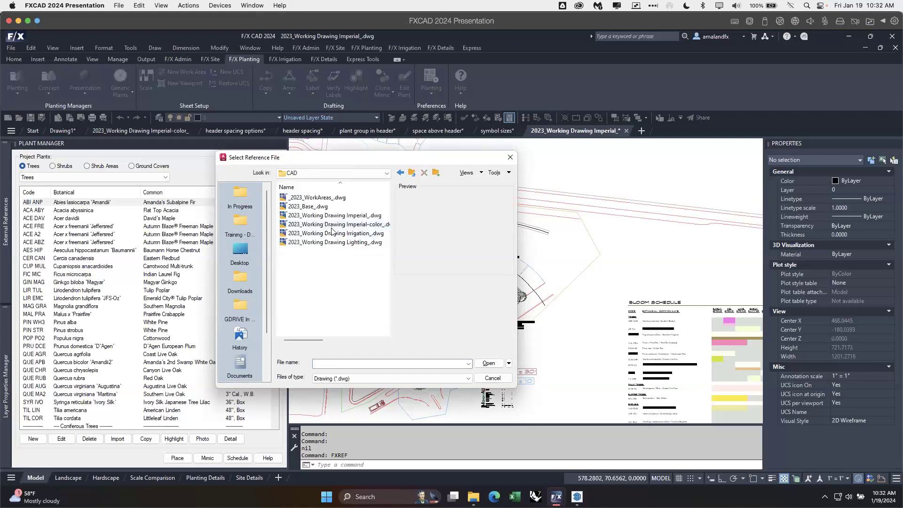
Step: Reference 2023_Working Drawing Imperial-color_.dwg into the plan as an overlay, with the path type set to Relative
click(354, 226)
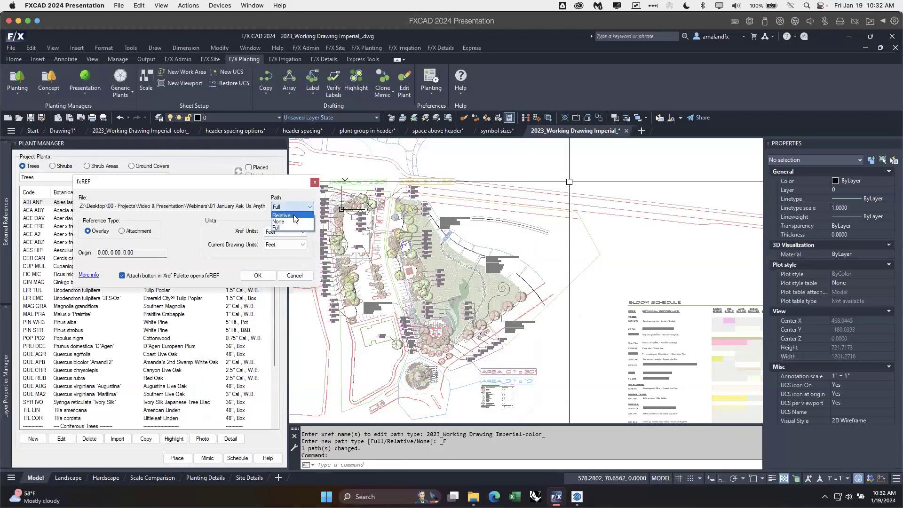
click(294, 215)
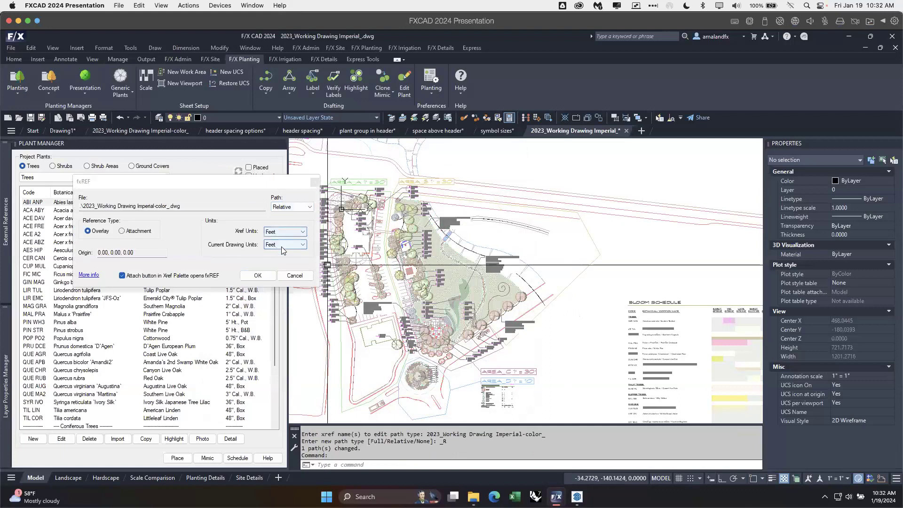
click(258, 276)
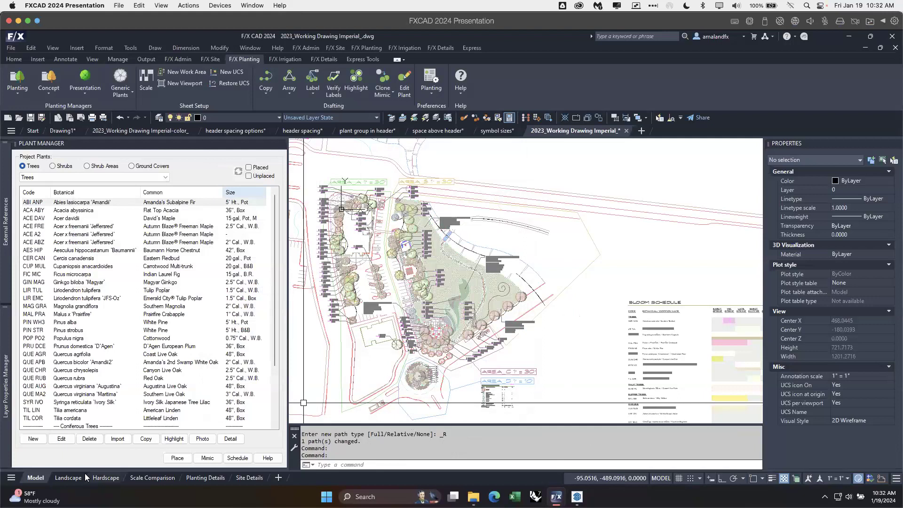
Step: In the Landscape layout, activate the plan's viewport and use New Viewport on the work area around the circular planting
mouse_move(73, 478)
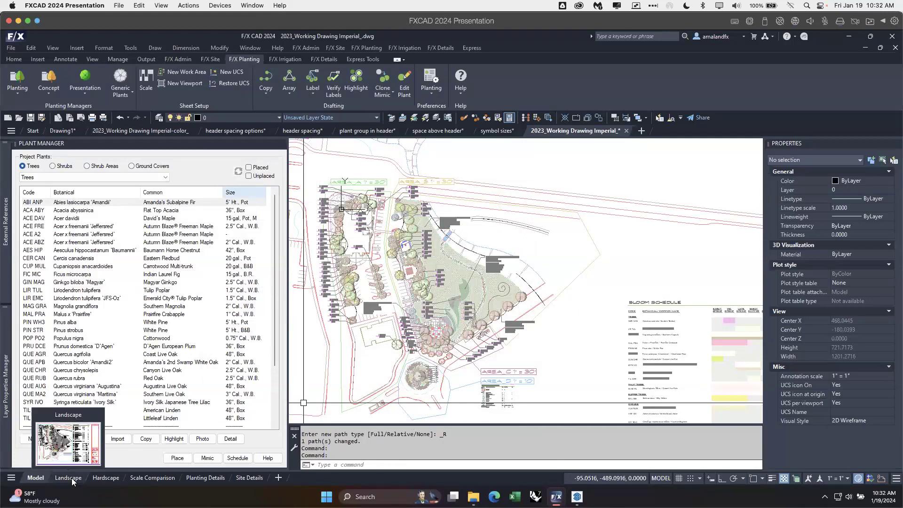
click(71, 478)
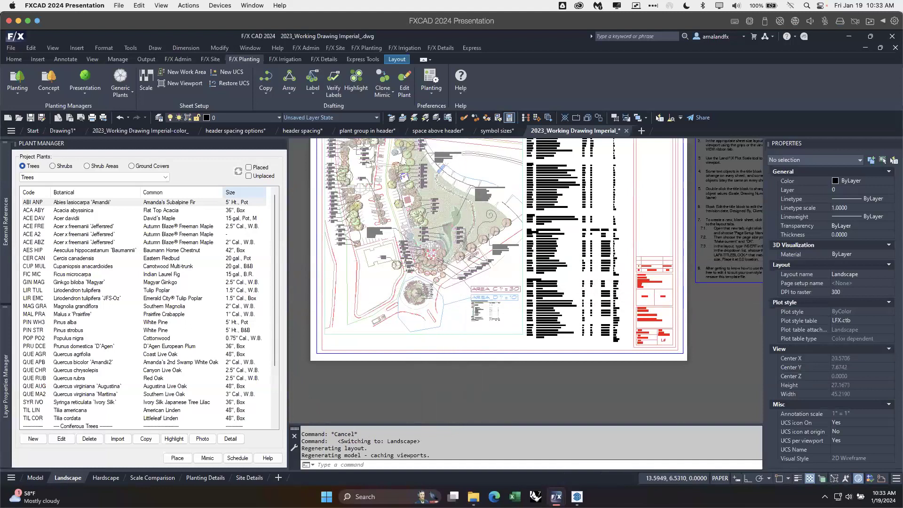
scroll(454, 294, up, 2)
double_click(472, 349)
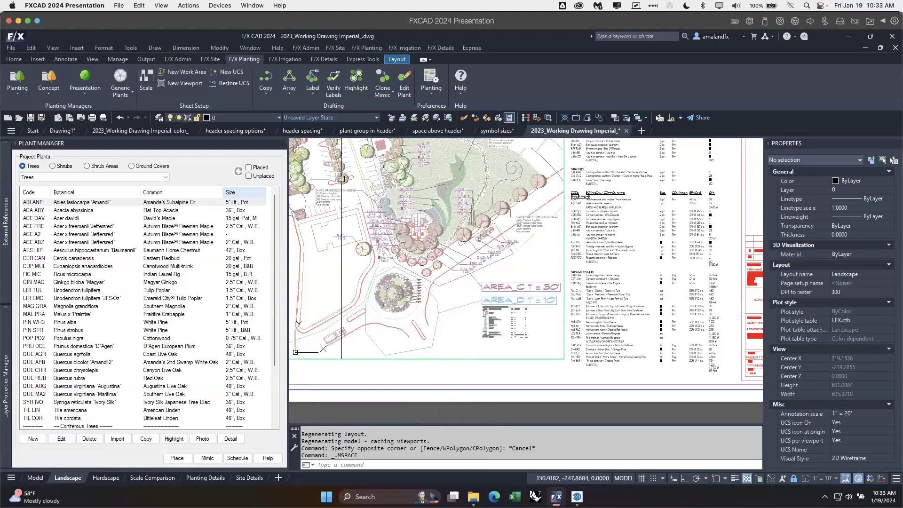
click(198, 86)
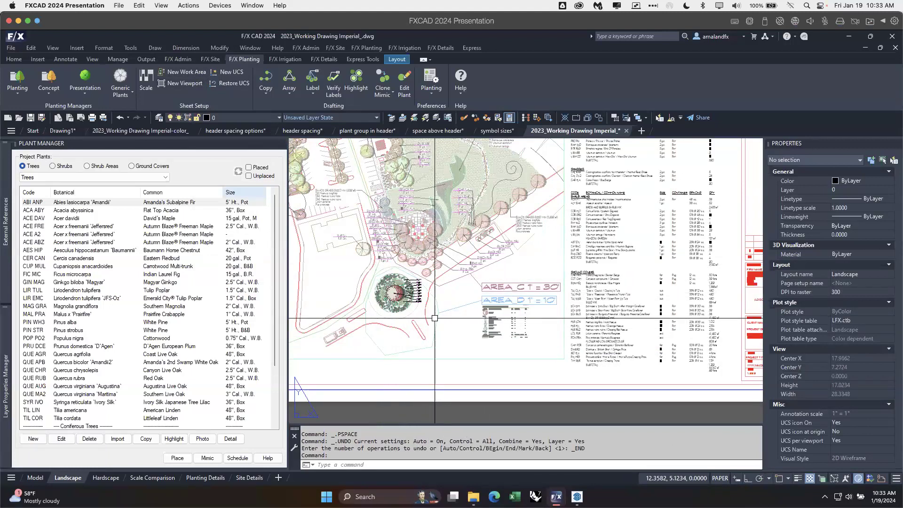
middle_drag(433, 296, 475, 311)
double_click(476, 311)
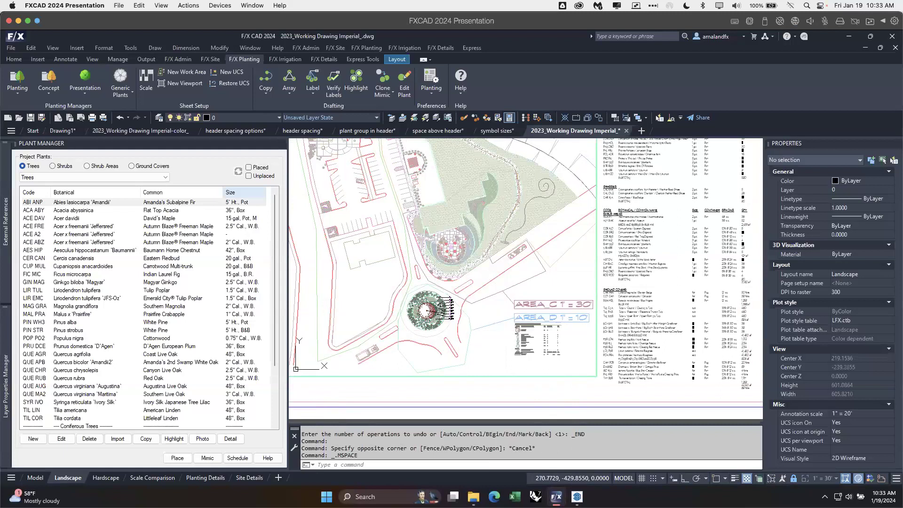
click(458, 330)
double_click(531, 388)
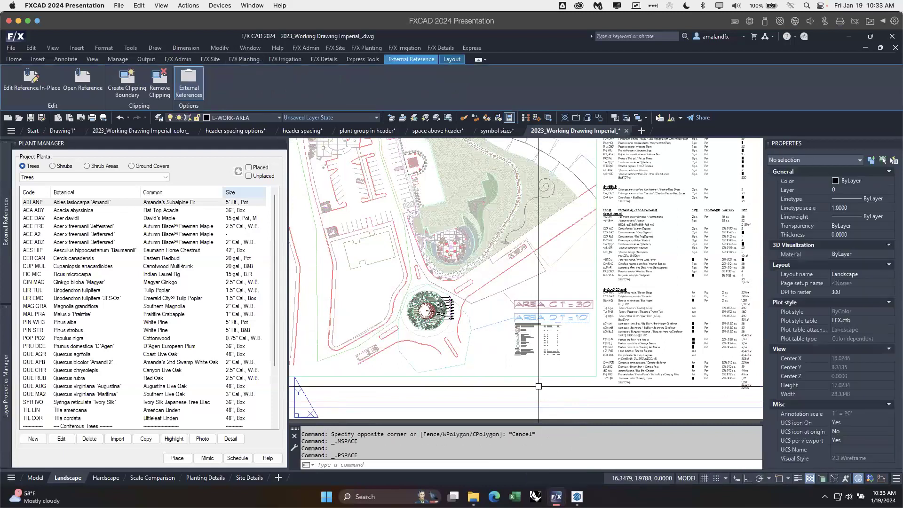
click(469, 317)
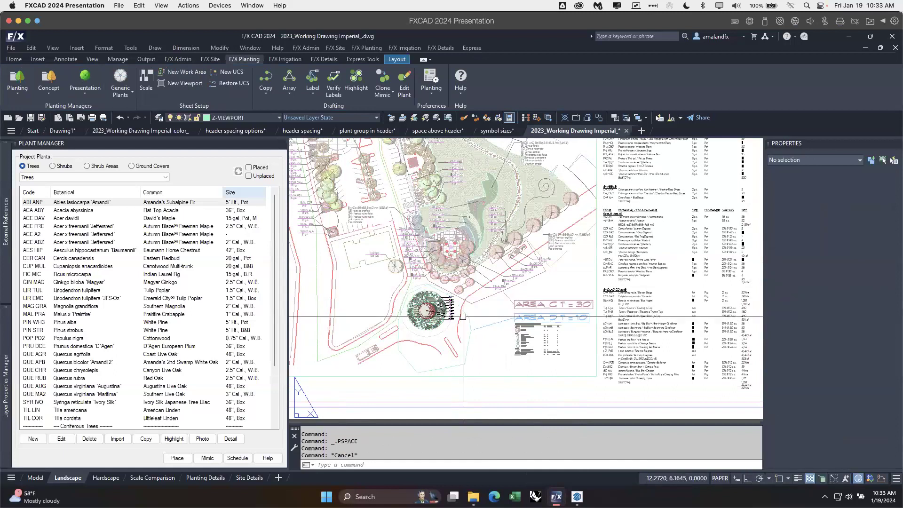
Step: Activate the main plan viewport, bring up its layer properties and widen the viewport freeze column
double_click(573, 280)
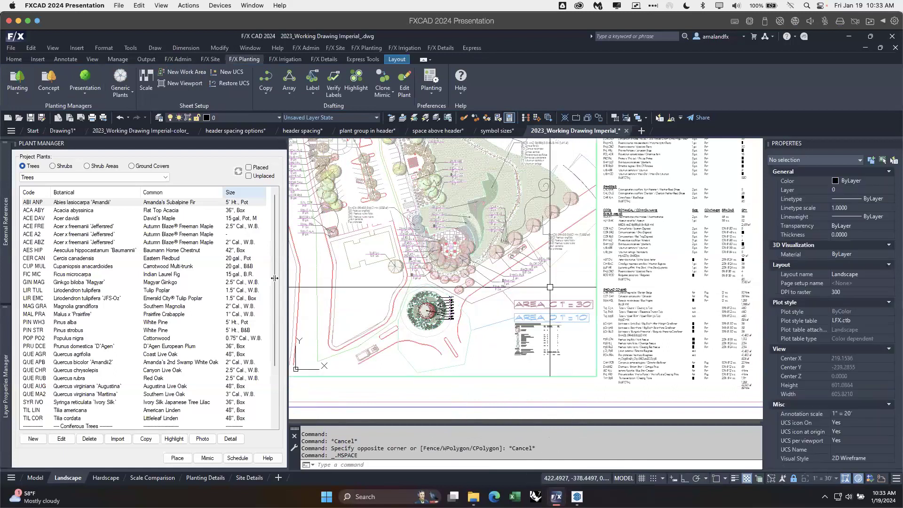
mouse_move(6, 345)
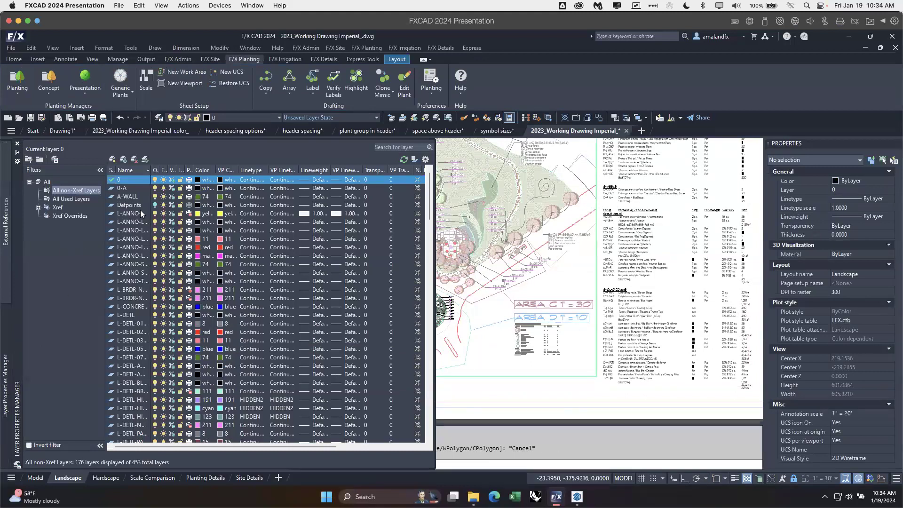
drag(174, 169, 183, 170)
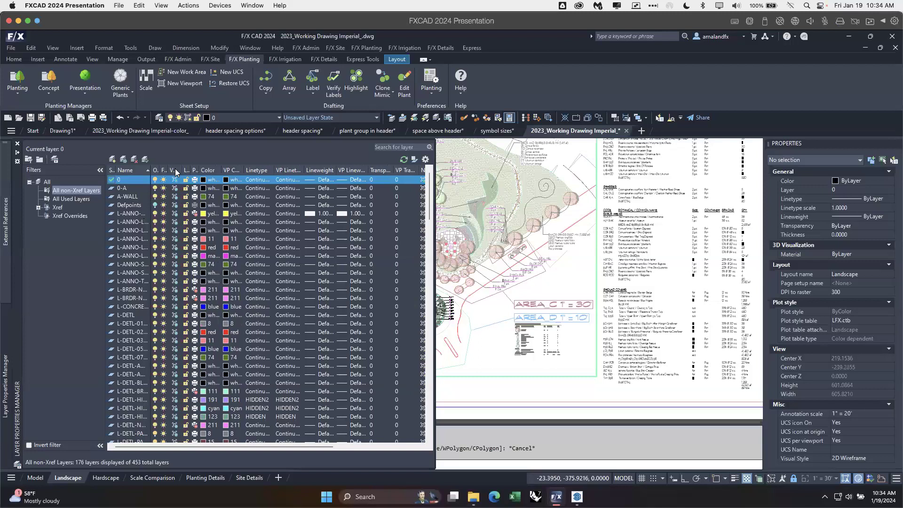
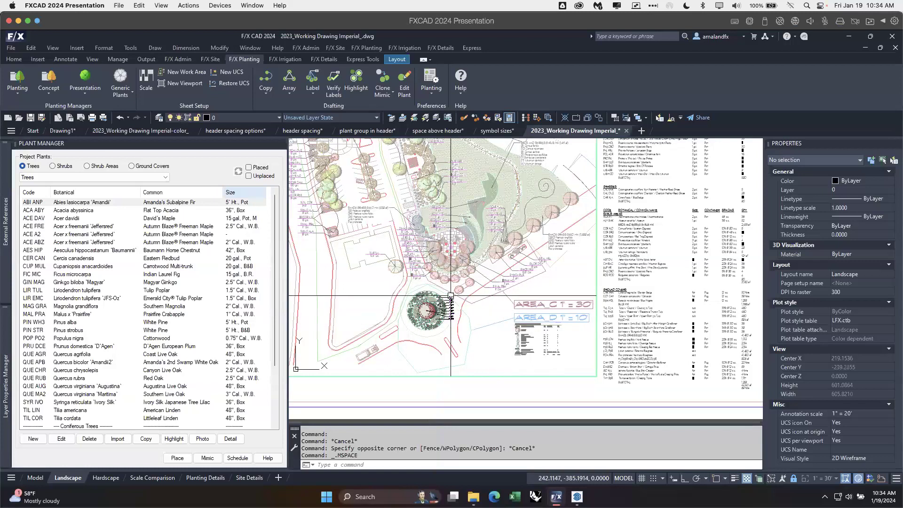
Step: Review the circular planting area in the plan's viewport and return the Landscape layout to paper space
scroll(426, 311, up, 3)
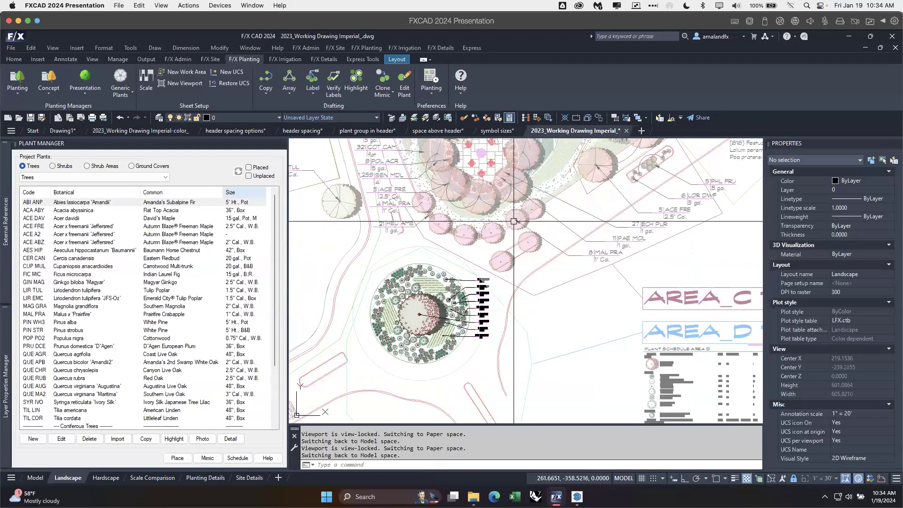
scroll(517, 226, down, 2)
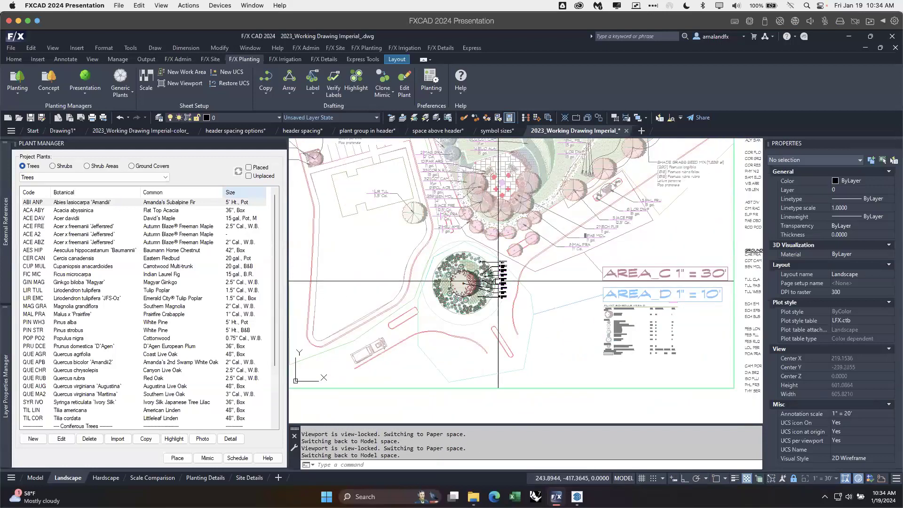
scroll(498, 281, down, 2)
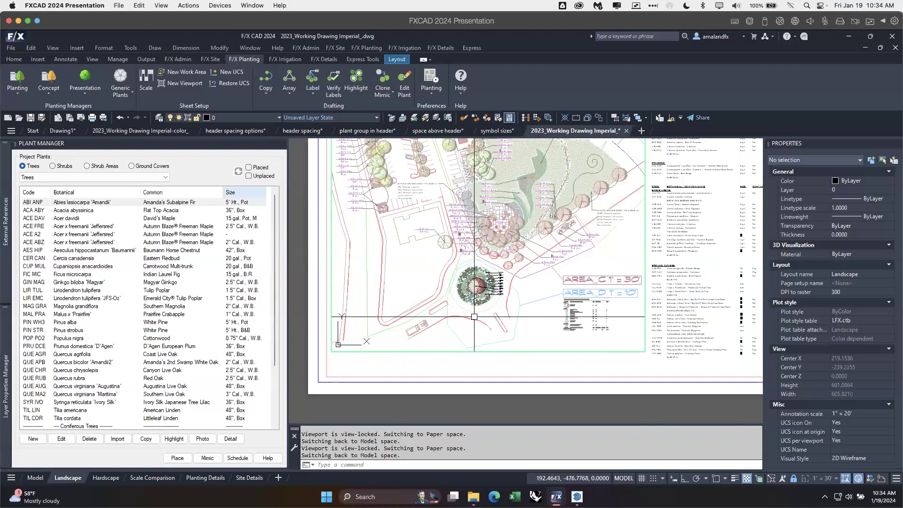
click(7, 387)
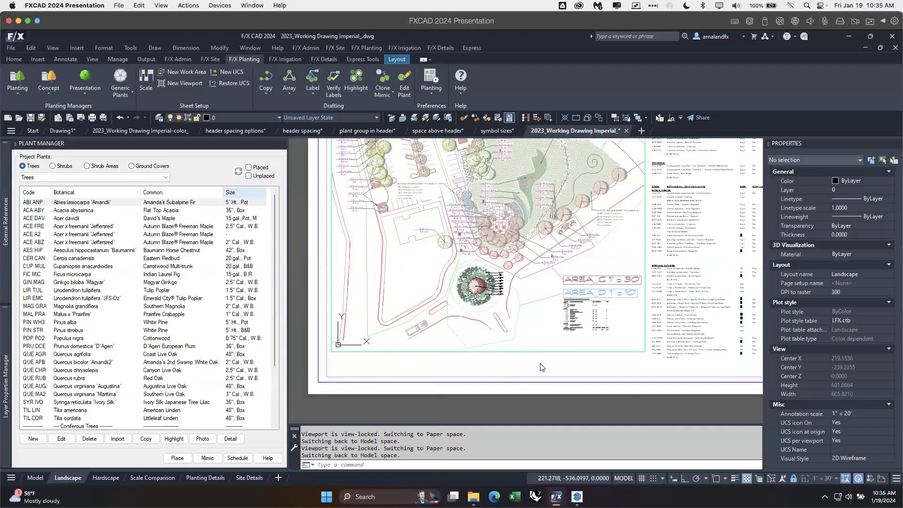
double_click(541, 364)
middle_drag(675, 337, 662, 359)
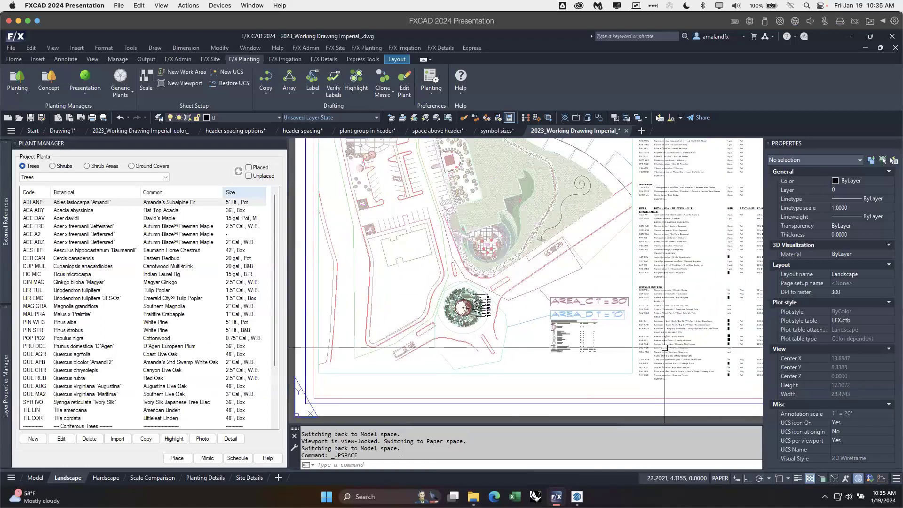
Step: In model space, delete the colour-rendered drawing reference from the plan
click(39, 478)
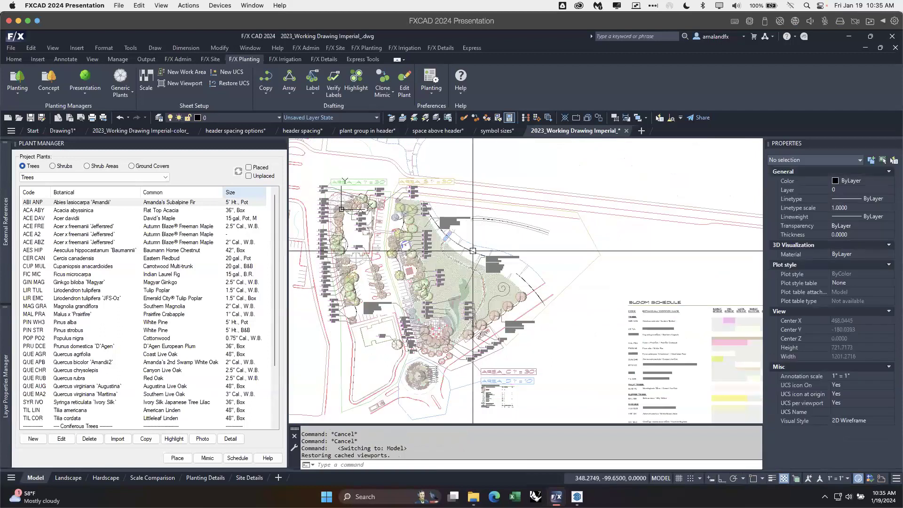
click(342, 209)
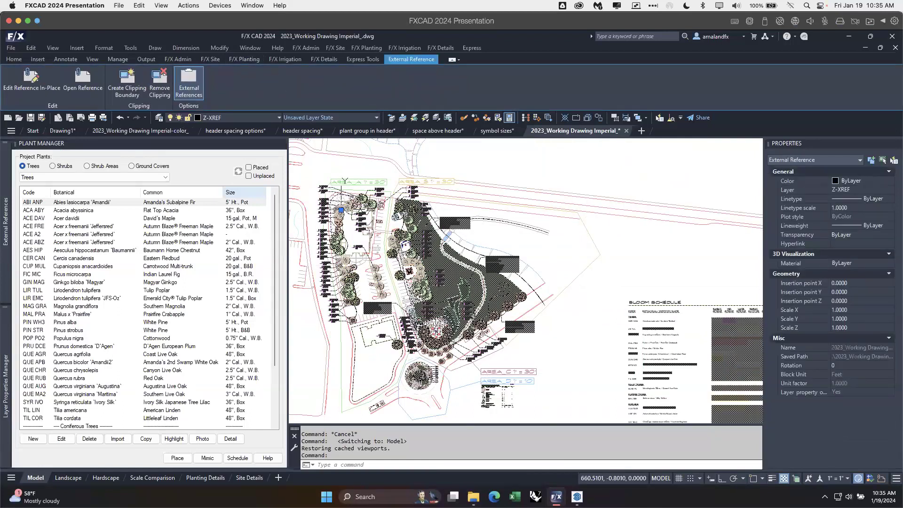
key(Delete)
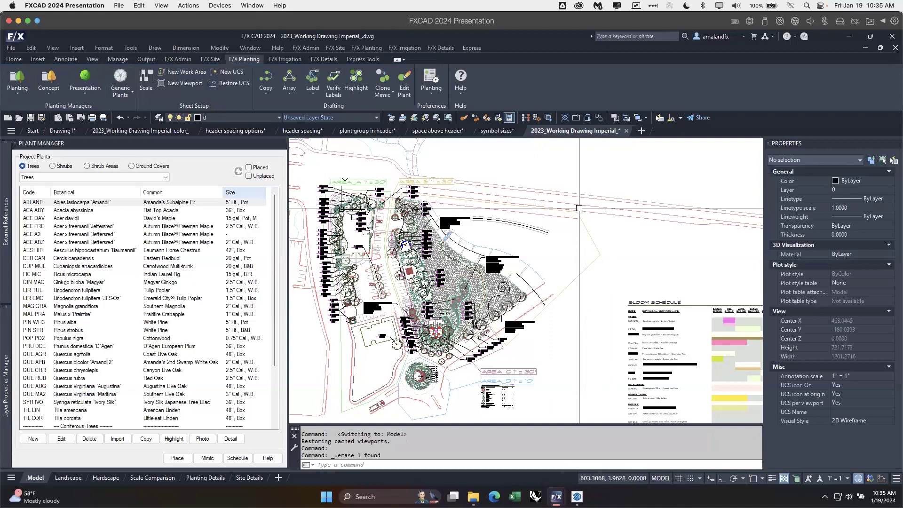
Step: Review the existing plant schedule and start a new Plant Schedule with subtotals included
mouse_move(601, 345)
middle_down()
mouse_move(564, 240)
mouse_move(558, 186)
middle_up()
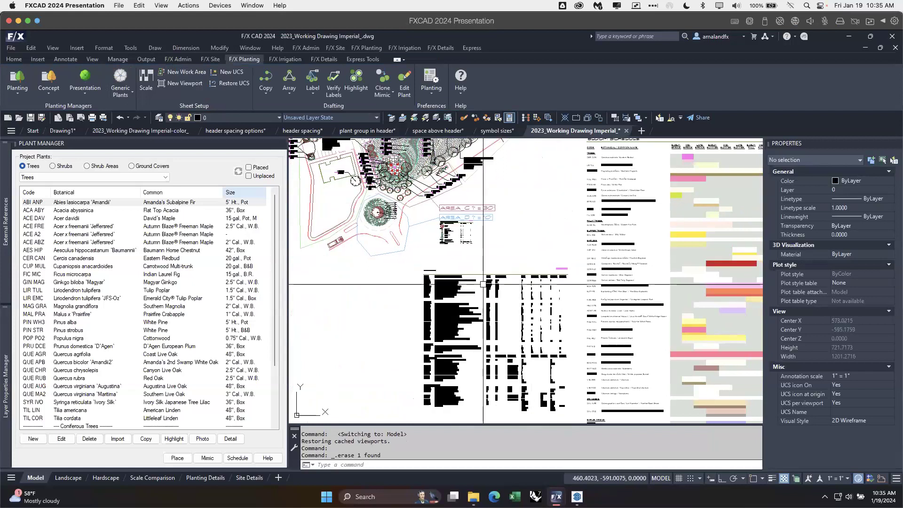
scroll(508, 308, up, 4)
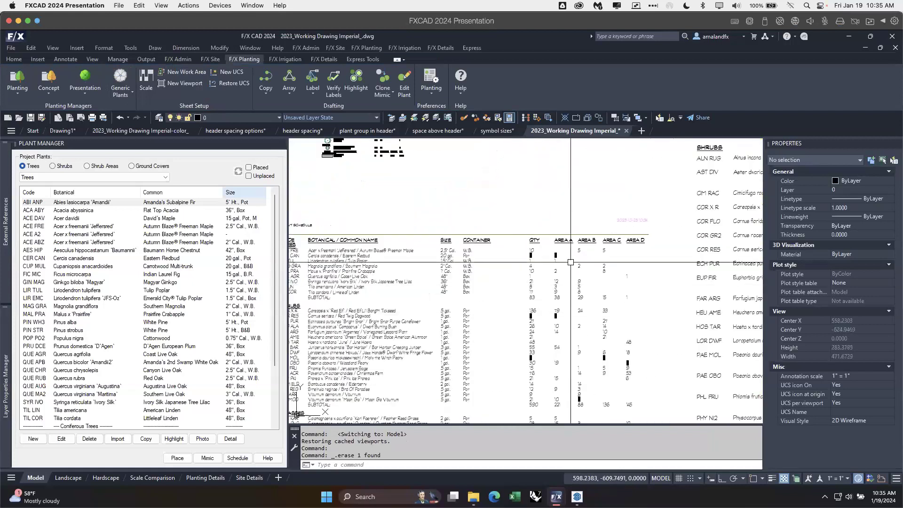
middle_drag(530, 256, 568, 235)
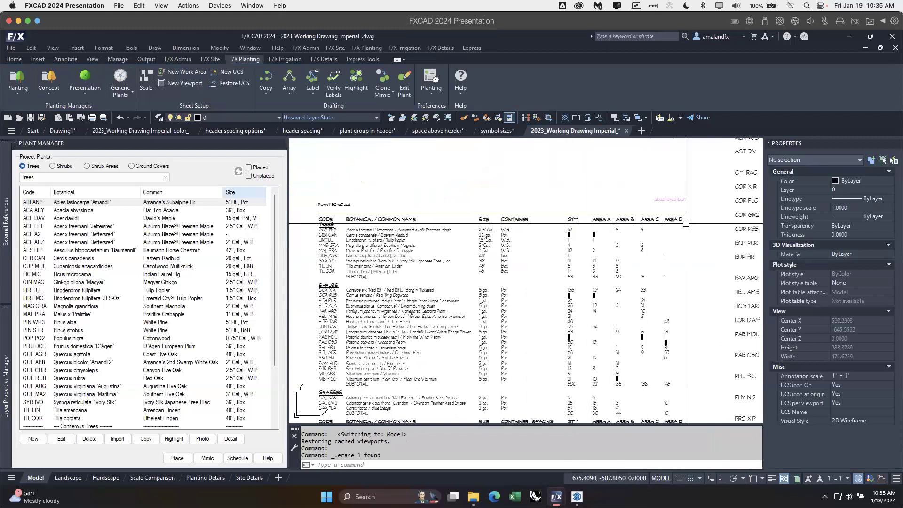
scroll(667, 282, down, 3)
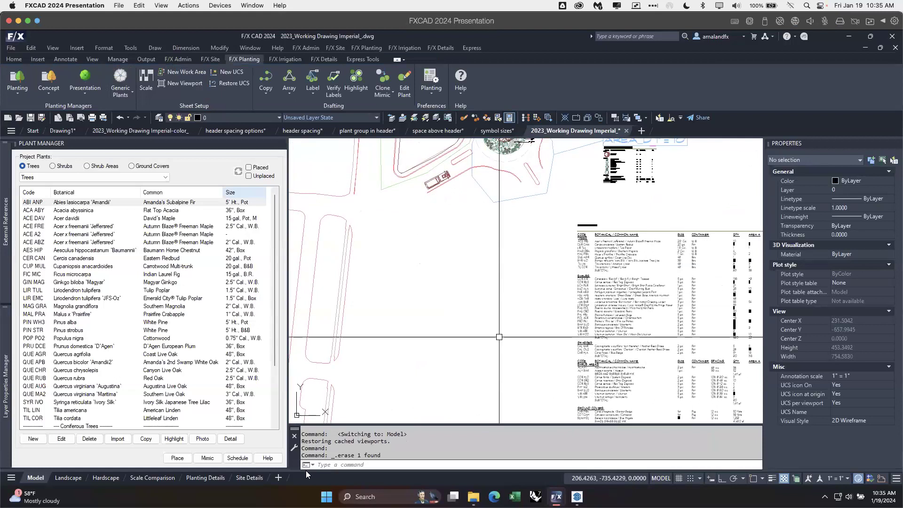
click(238, 459)
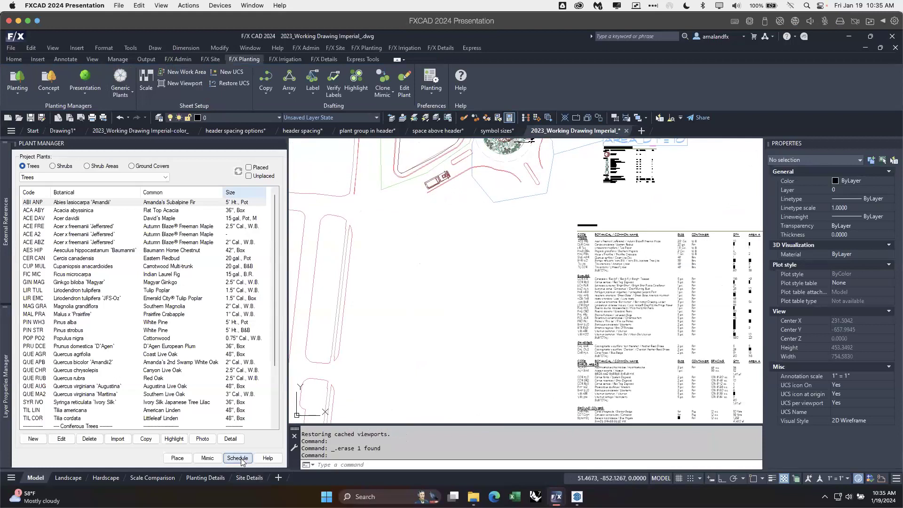
click(260, 229)
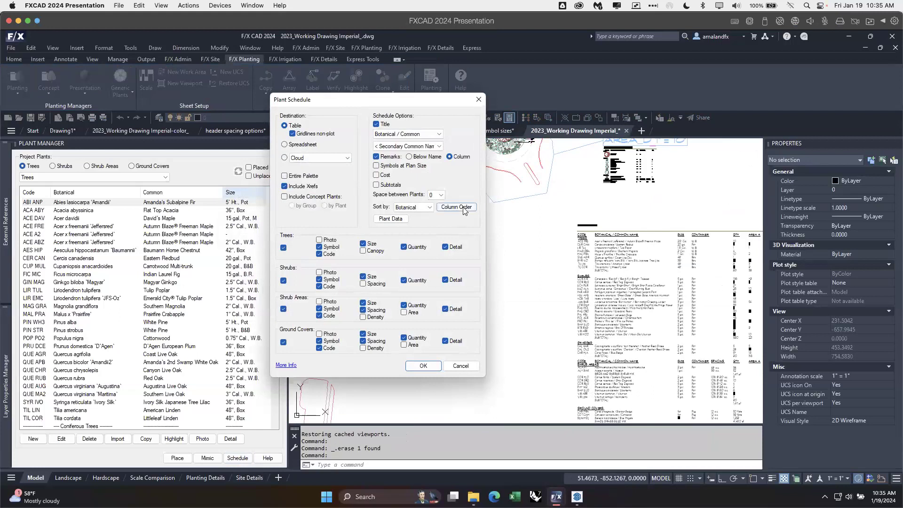
click(377, 186)
Step: Set the schedule's column order so that Quantity/Cost/Total comes directly before Names
click(449, 208)
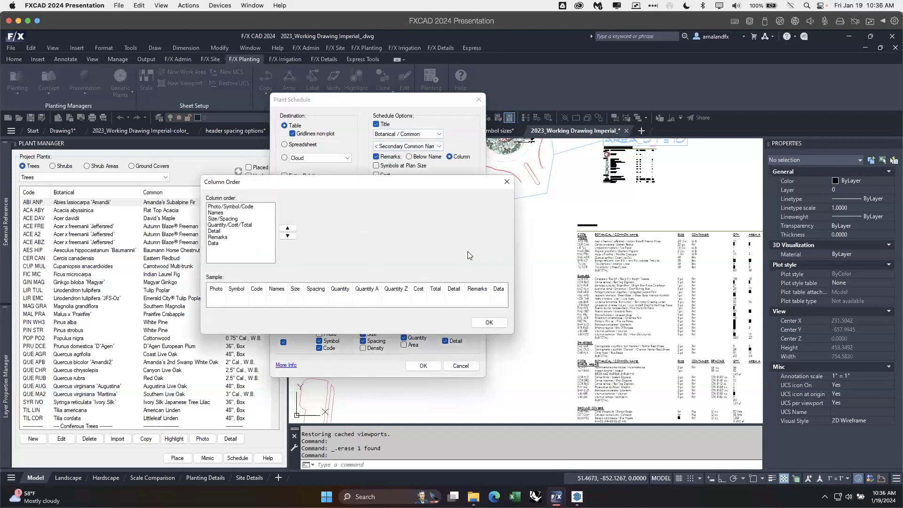
click(239, 225)
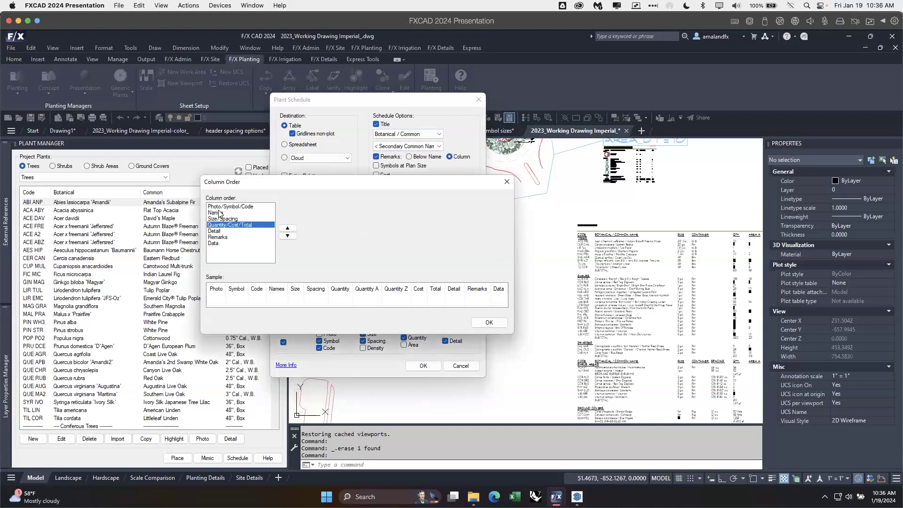
click(288, 229)
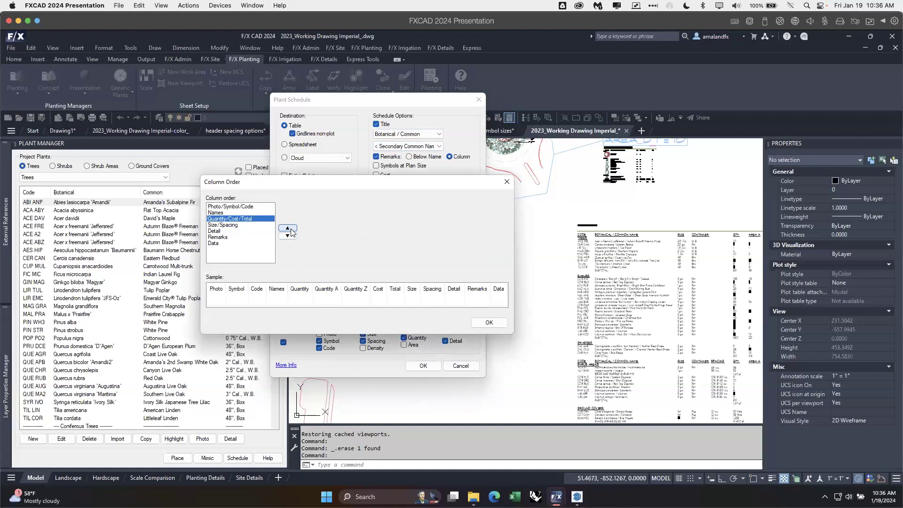
click(288, 229)
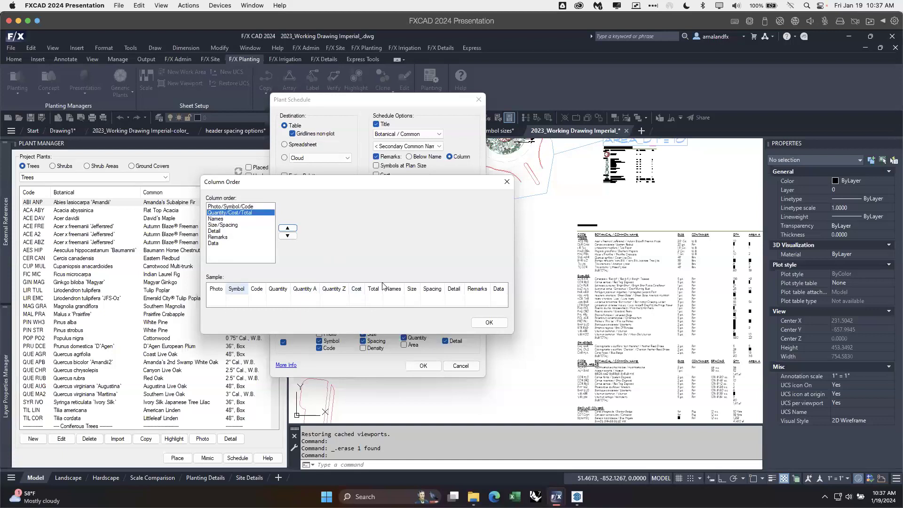
click(487, 323)
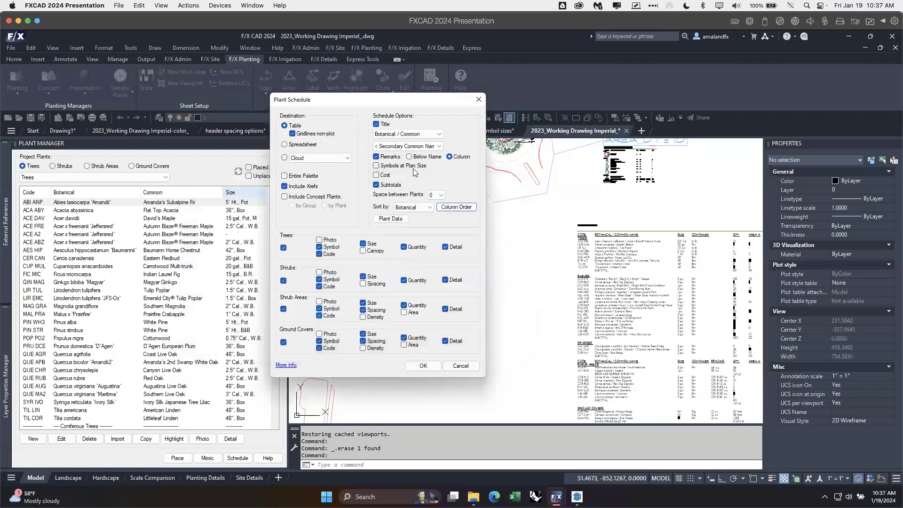
Step: Exclude Detail for every plant category and Symbol for trees, shrubs and shrub areas, and accept the schedule settings
click(445, 247)
click(445, 280)
click(445, 309)
click(319, 247)
click(319, 280)
click(319, 308)
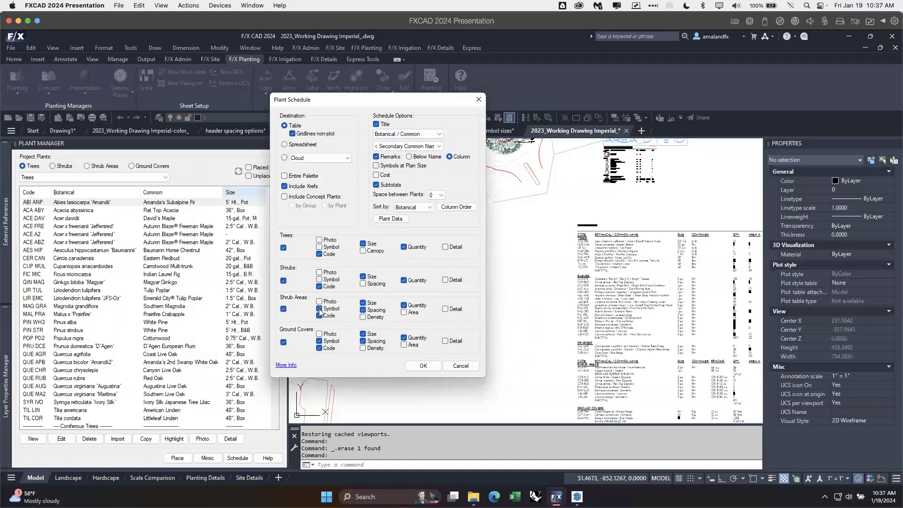
click(426, 367)
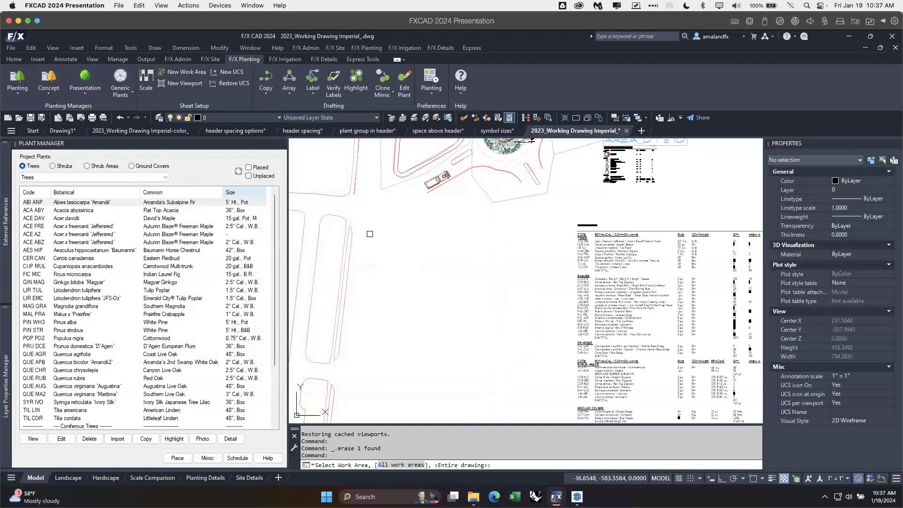
Step: Place the plant schedule for the entire drawing and move it to the empty space below the existing plant schedule
key(Return)
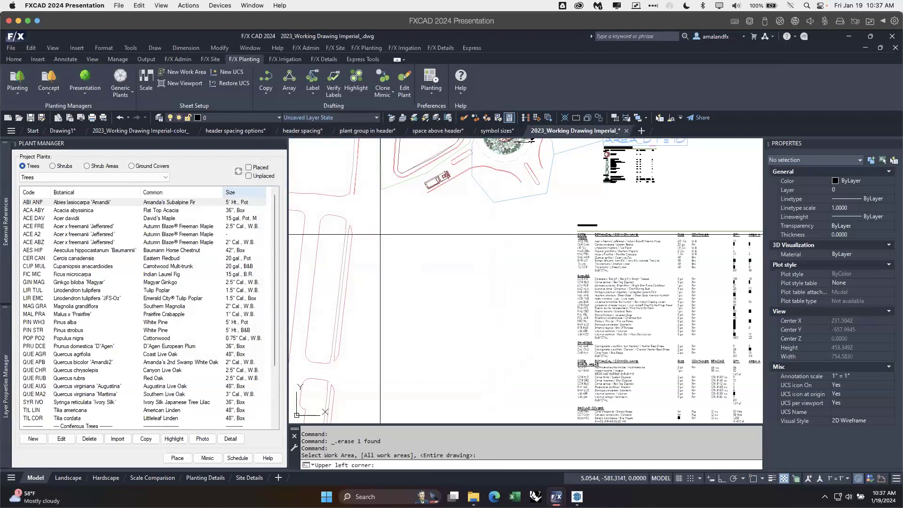
click(376, 232)
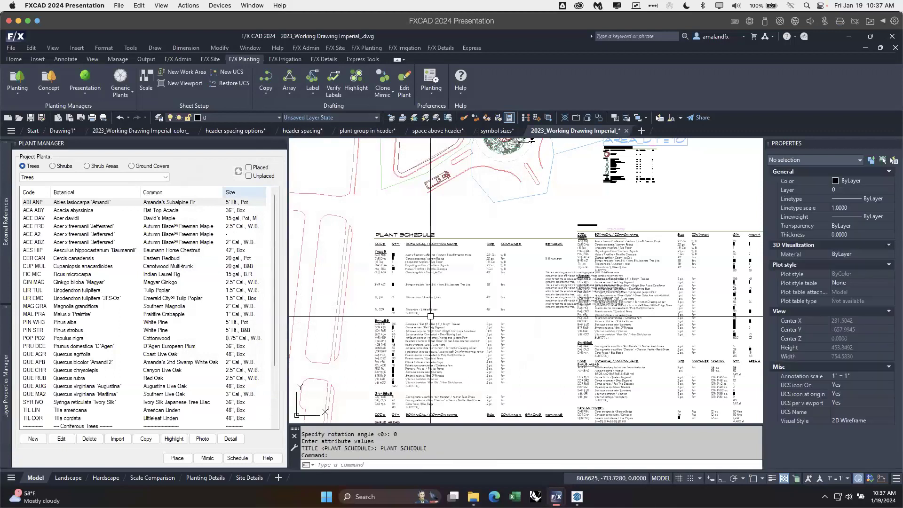
click(461, 264)
click(412, 238)
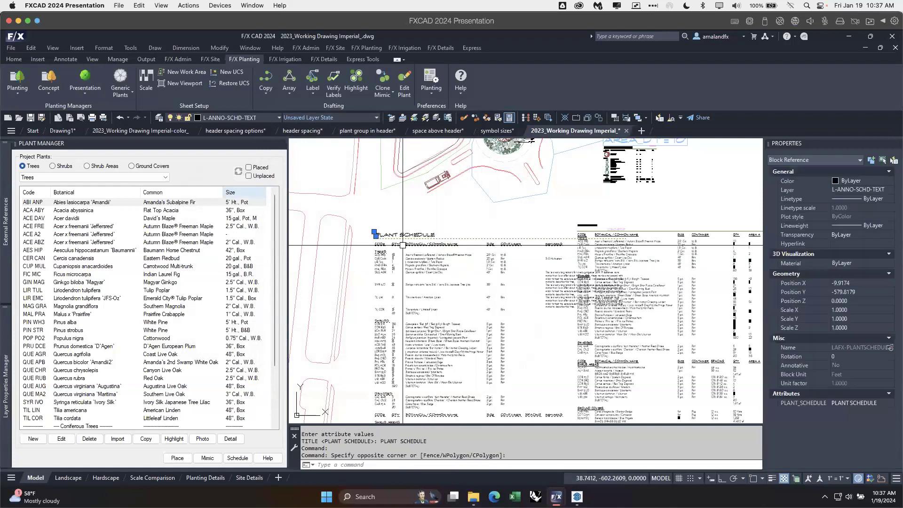
click(374, 232)
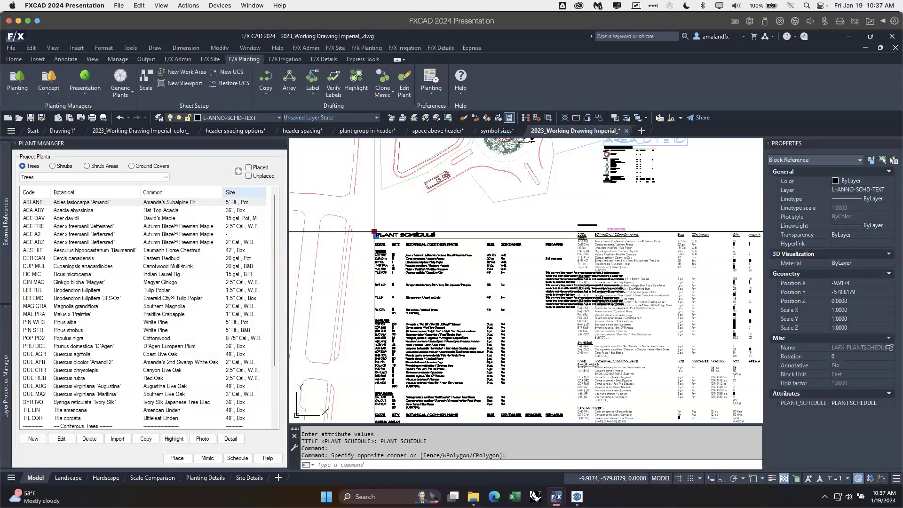
scroll(375, 231, down, 5)
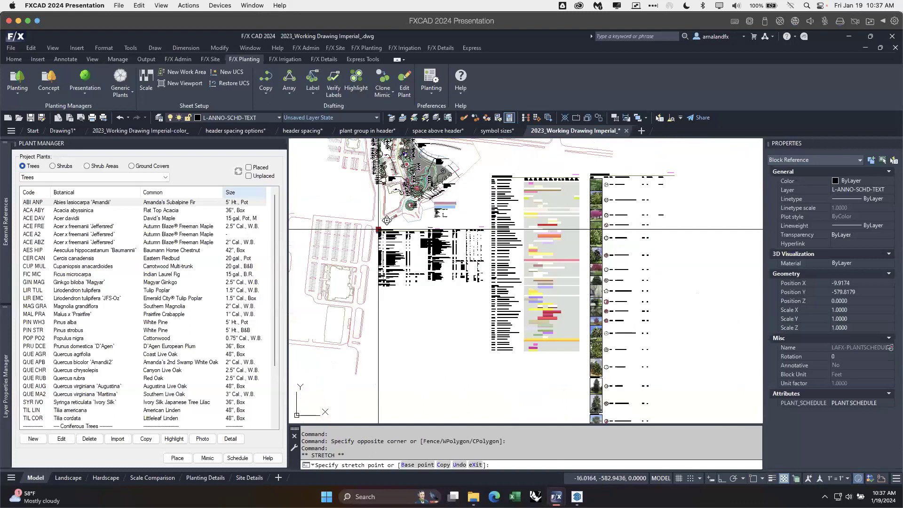
scroll(379, 229, down, 3)
click(383, 278)
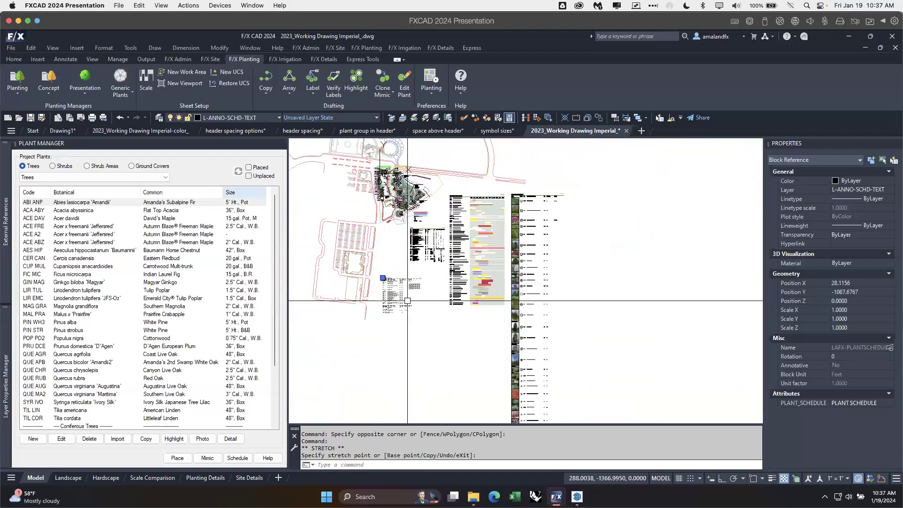
scroll(400, 287, up, 4)
key(Escape)
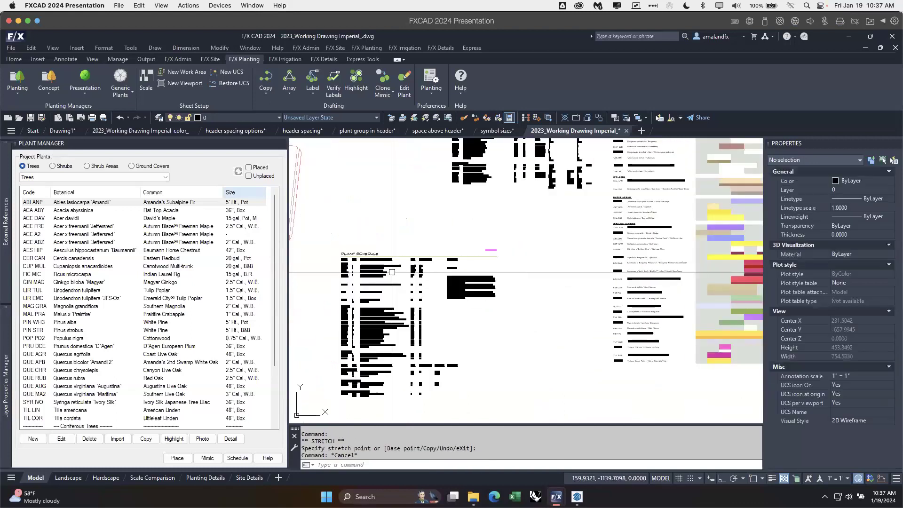
Step: Examine the new plant schedule's quantity column, tree and shrub subtotals, and remarks column
scroll(389, 277, up, 2)
middle_drag(380, 286, 431, 282)
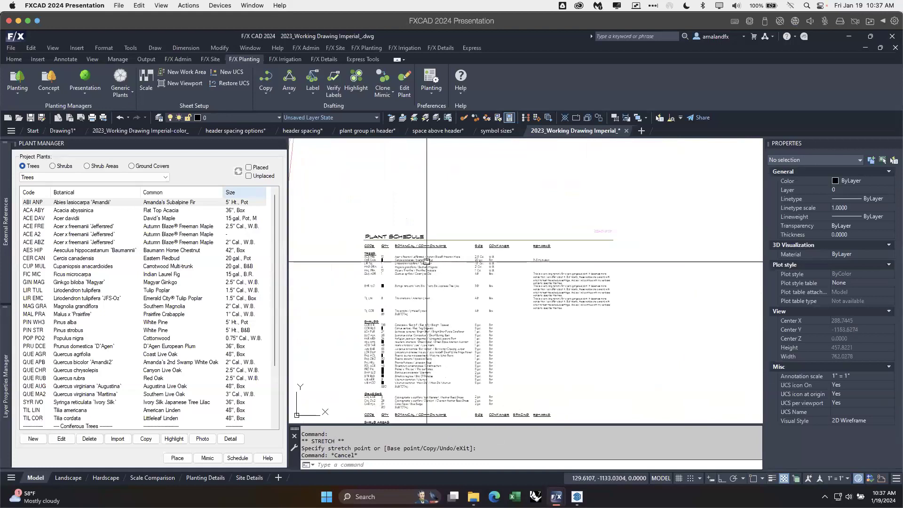
scroll(426, 261, up, 2)
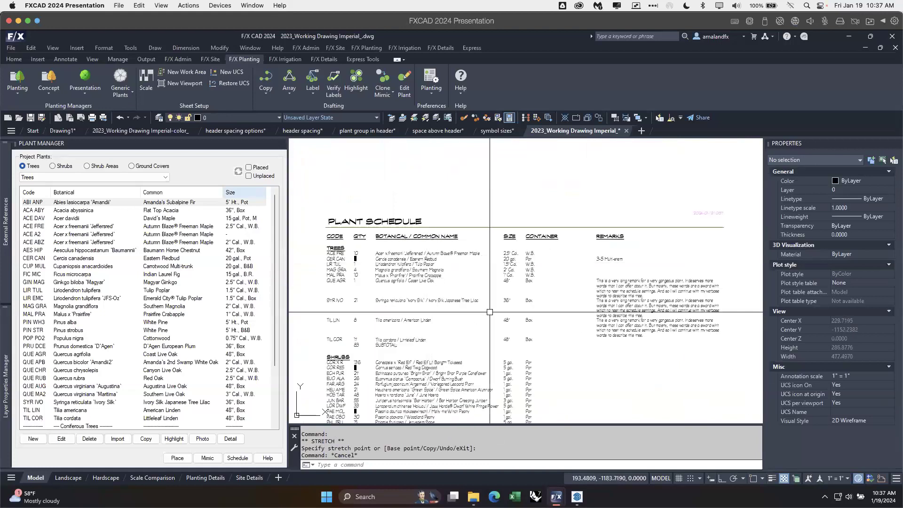
scroll(490, 312, up, 2)
mouse_move(475, 306)
middle_down()
mouse_move(422, 312)
mouse_move(613, 301)
middle_up()
scroll(612, 301, down, 2)
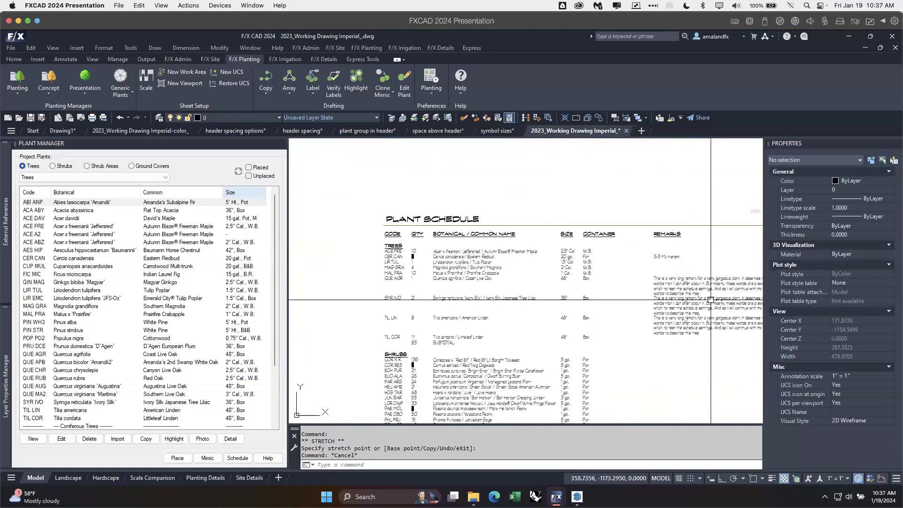
middle_drag(710, 299, 642, 306)
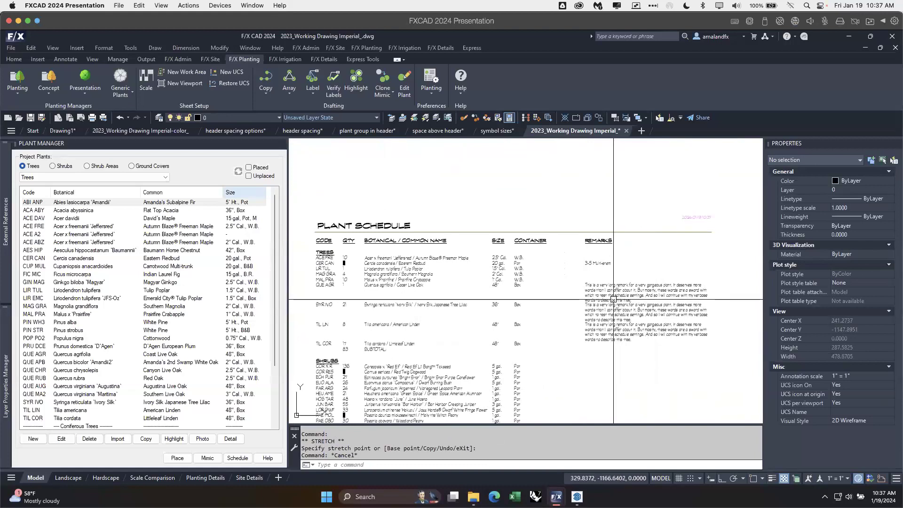
middle_drag(437, 286, 494, 287)
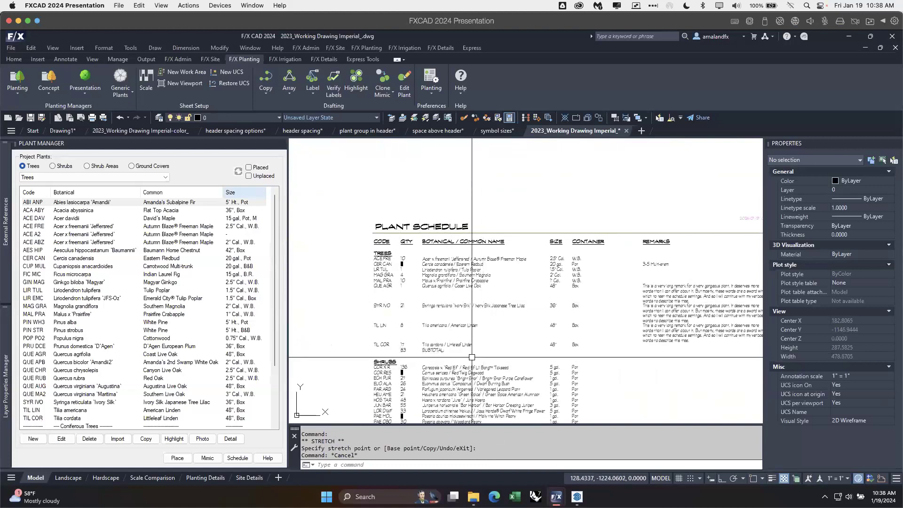
scroll(452, 355, up, 2)
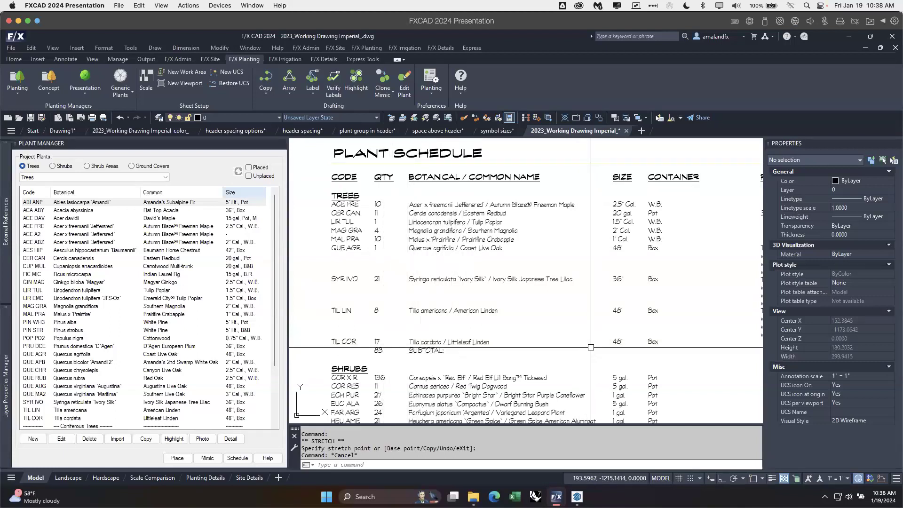
middle_drag(645, 358, 624, 332)
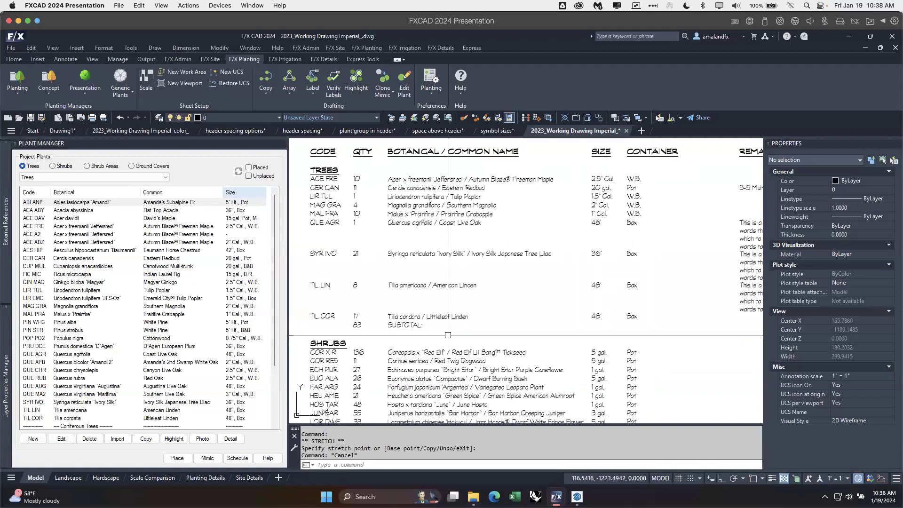
Step: Change the language string for SUBTOTAL: to (SUBTOTAL) in the general preferences and update the newest plant schedule with it
click(181, 58)
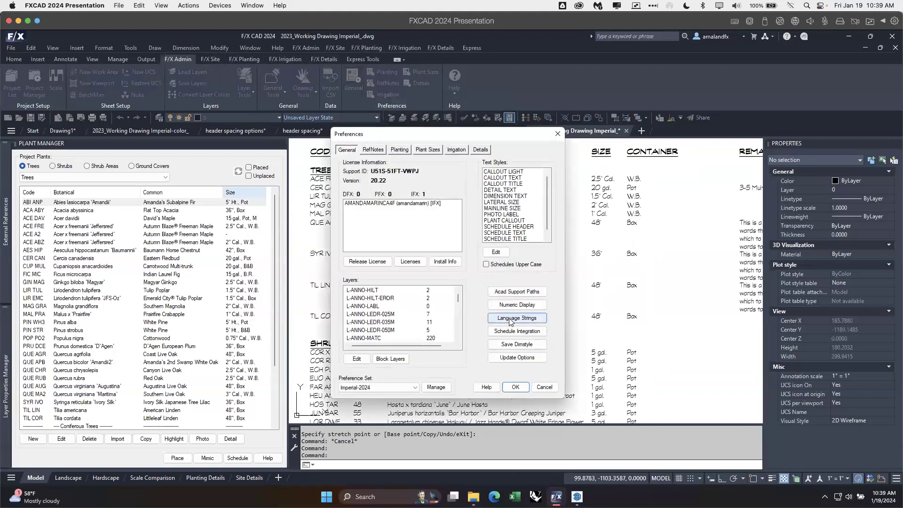
click(510, 318)
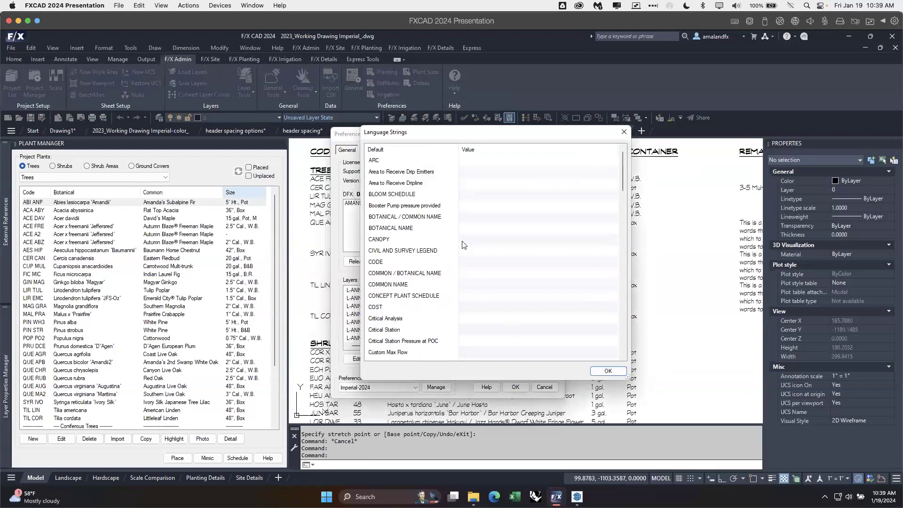
scroll(618, 204, down, 5)
drag(621, 195, 620, 315)
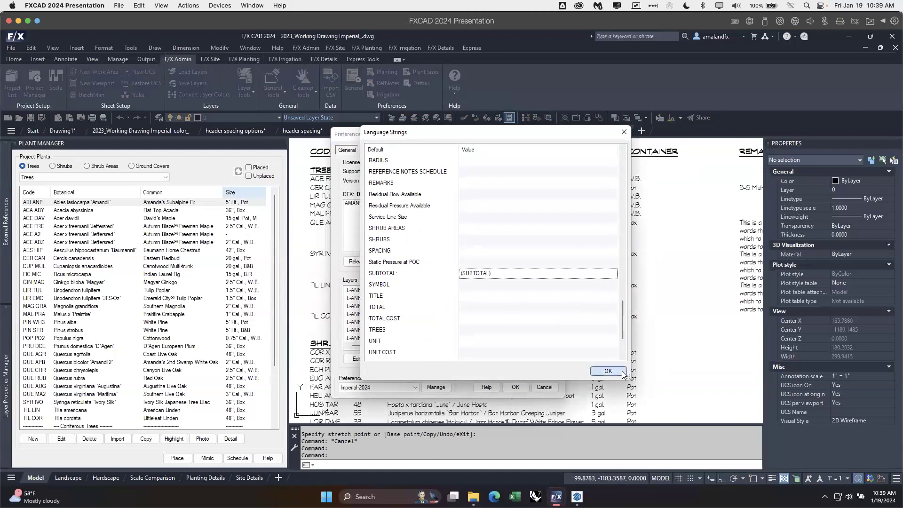
click(608, 371)
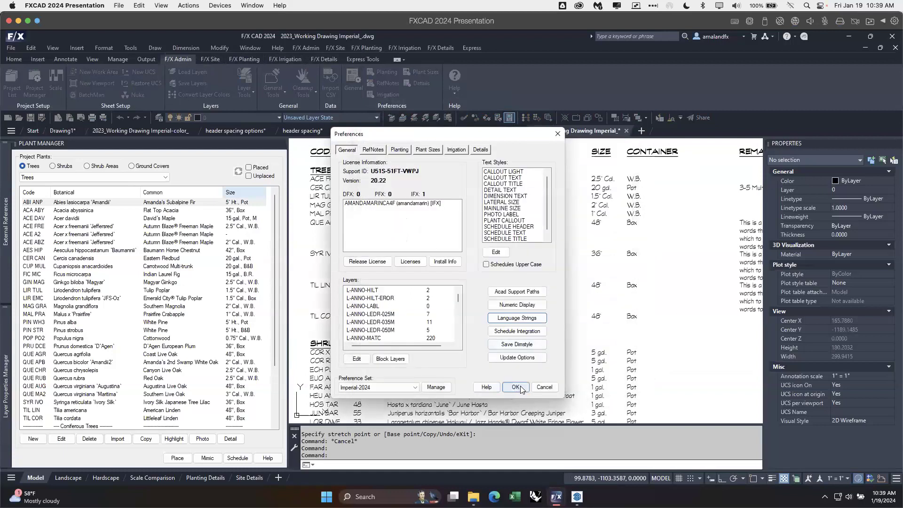
click(516, 388)
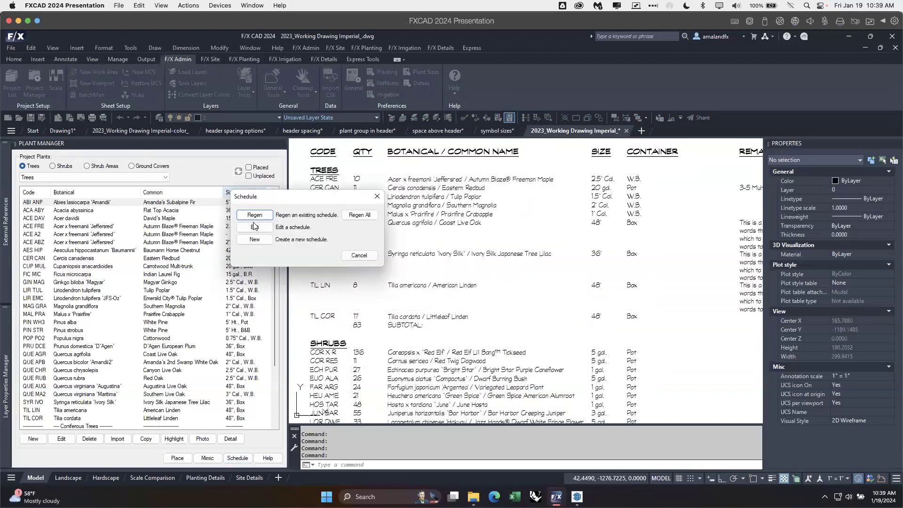
click(255, 227)
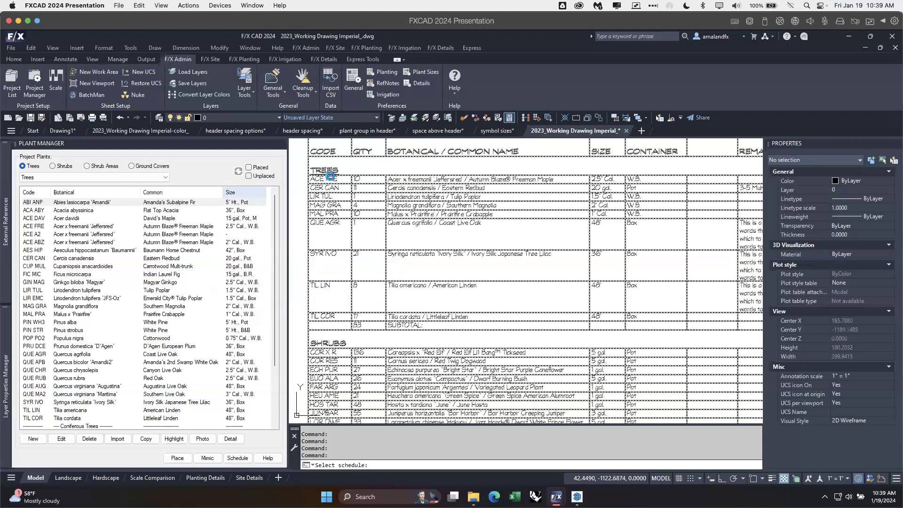
click(422, 247)
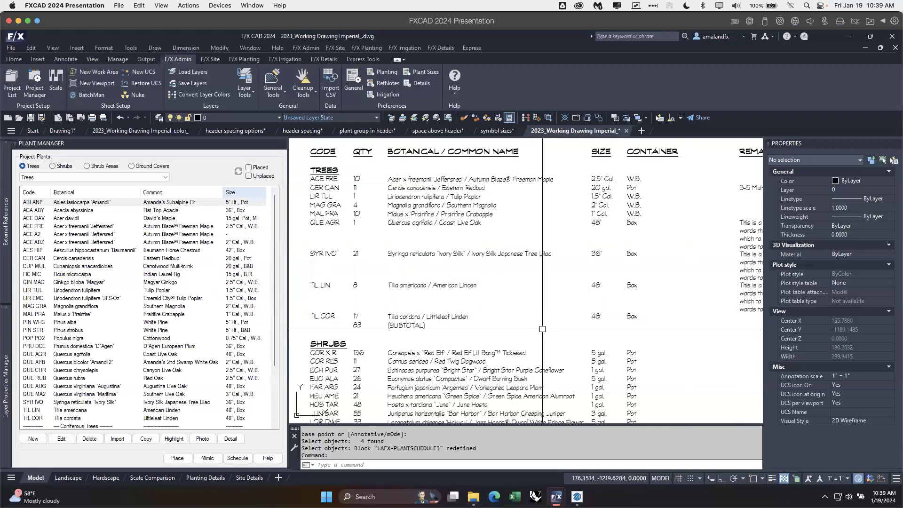
Step: Examine the updated plant schedule from trees down to ground covers, including the subtotal lines, column headers and remarks
scroll(543, 332, down, 2)
middle_drag(562, 363, 549, 334)
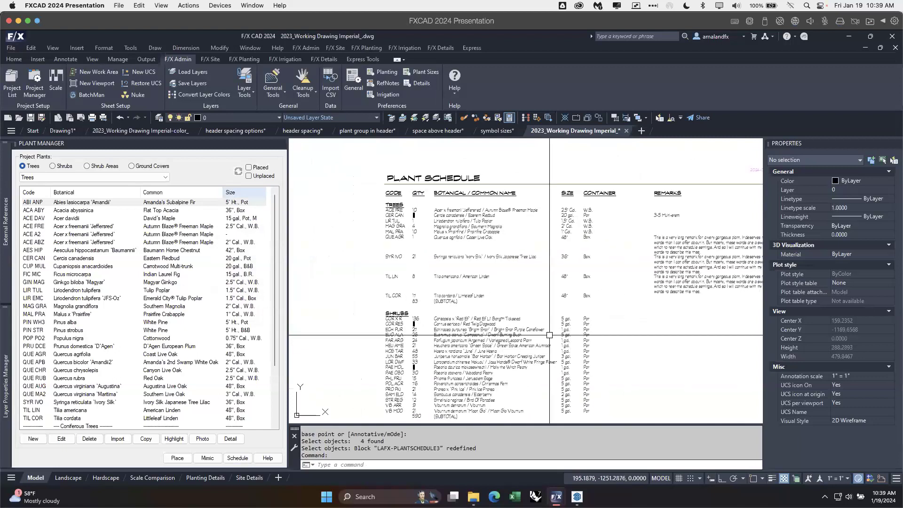
middle_drag(630, 262, 579, 266)
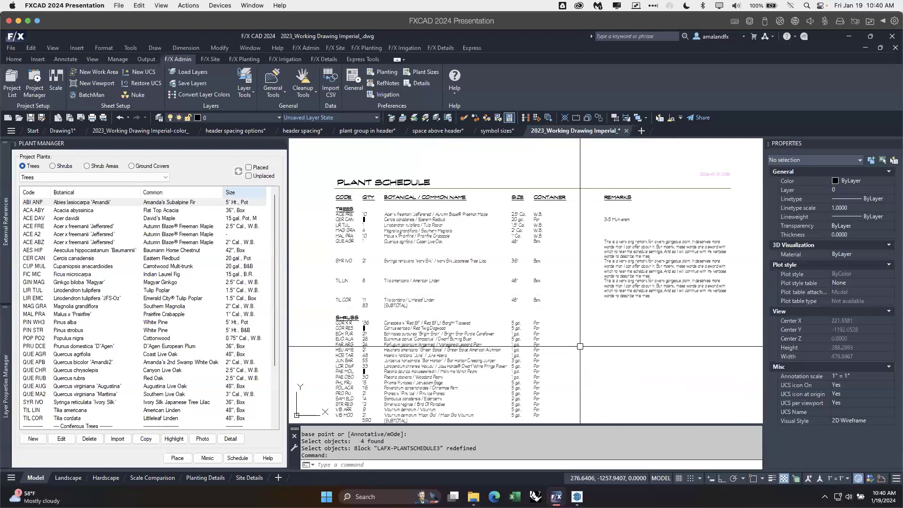
middle_drag(584, 359, 583, 307)
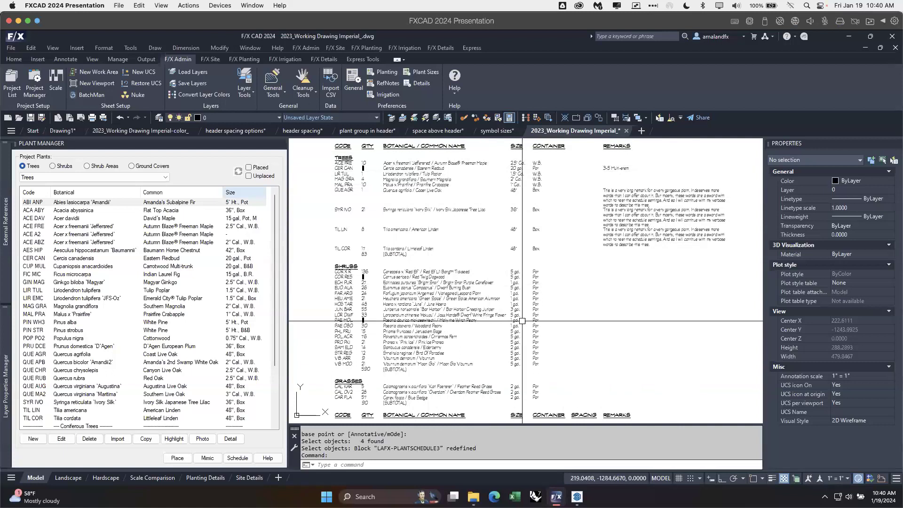
scroll(506, 335, down, 5)
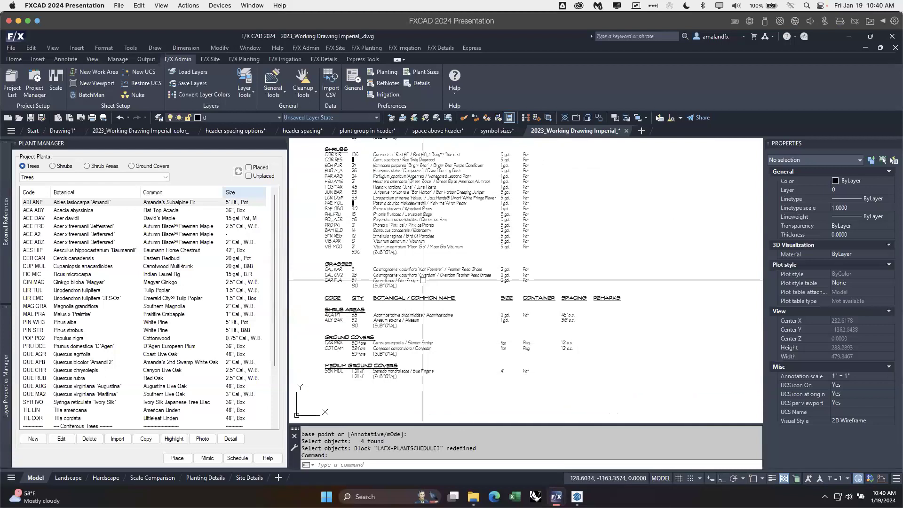
mouse_move(584, 261)
middle_down()
mouse_move(582, 414)
mouse_move(583, 340)
middle_up()
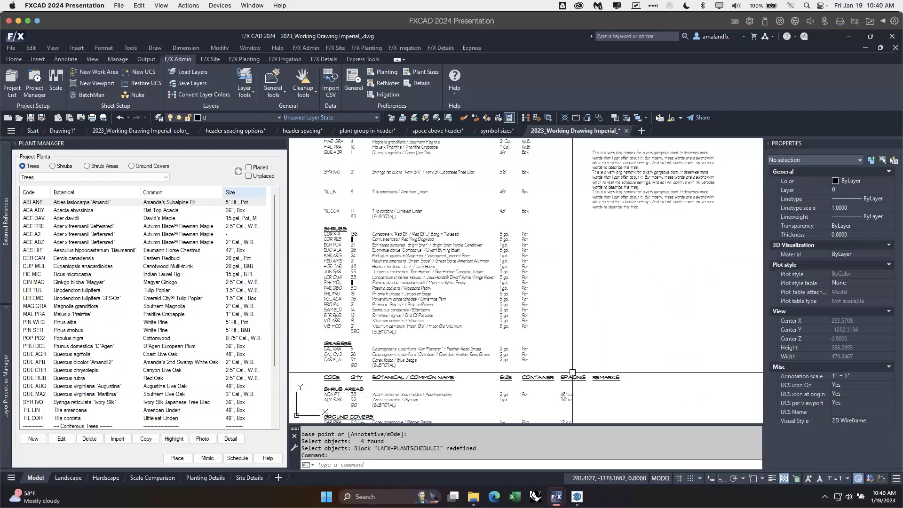
middle_drag(582, 262, 584, 335)
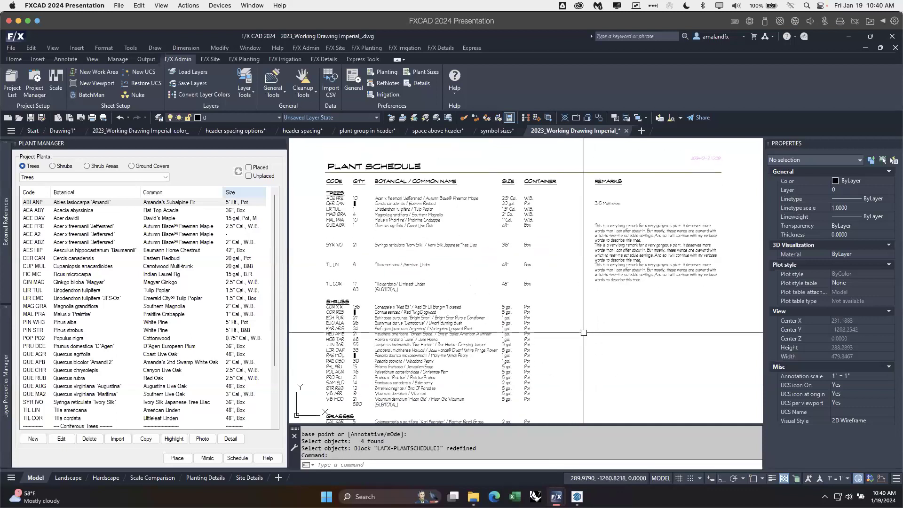
middle_drag(586, 374, 583, 297)
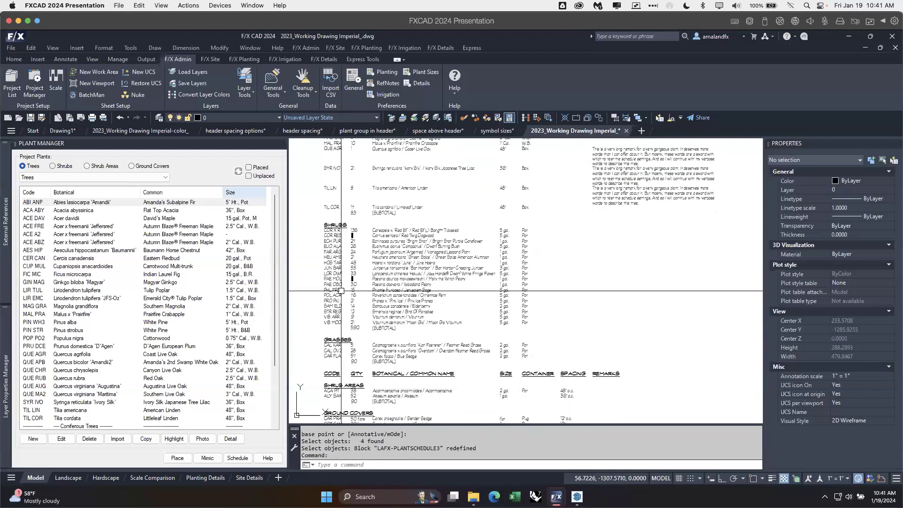
Step: Create a plant schedule table with symbols, canopy, detail and a remarks column but no subtotals, placed below and right of the previous schedule
click(238, 457)
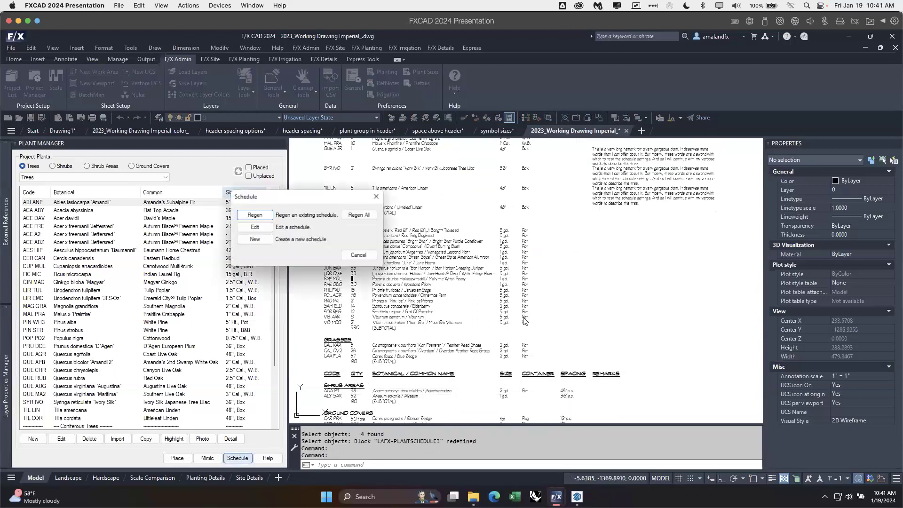
click(287, 241)
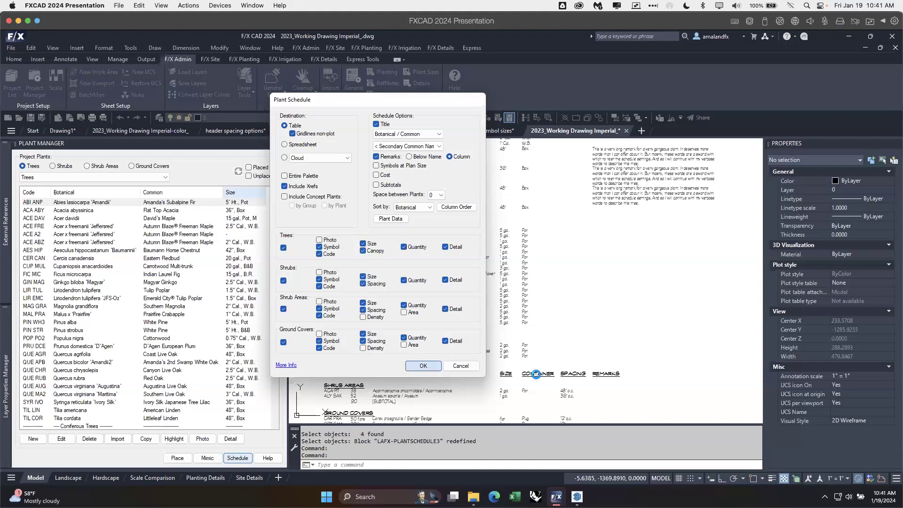
scroll(584, 320, down, 4)
right_click(630, 338)
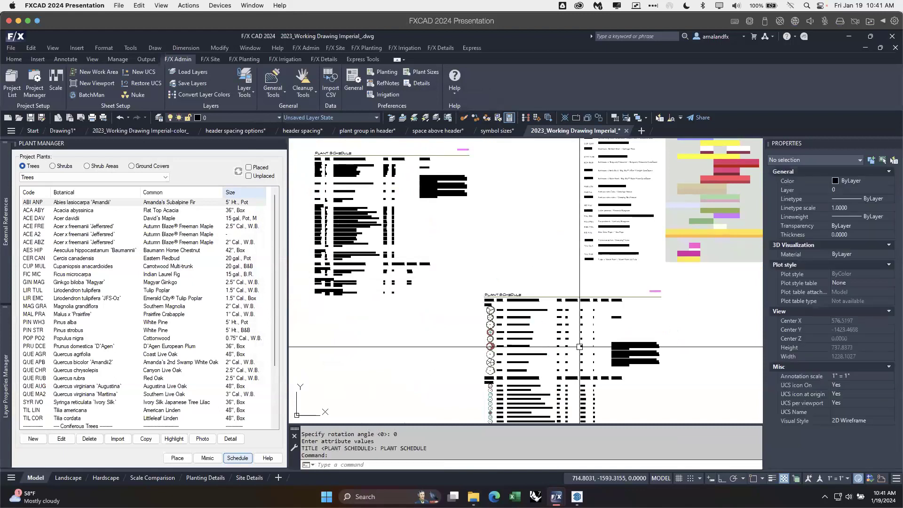
Step: Examine the new schedule's symbols, column headers and row spacing, and compare it with the other schedules in the drawing
mouse_move(556, 242)
middle_down()
mouse_move(549, 200)
mouse_move(538, 303)
middle_up()
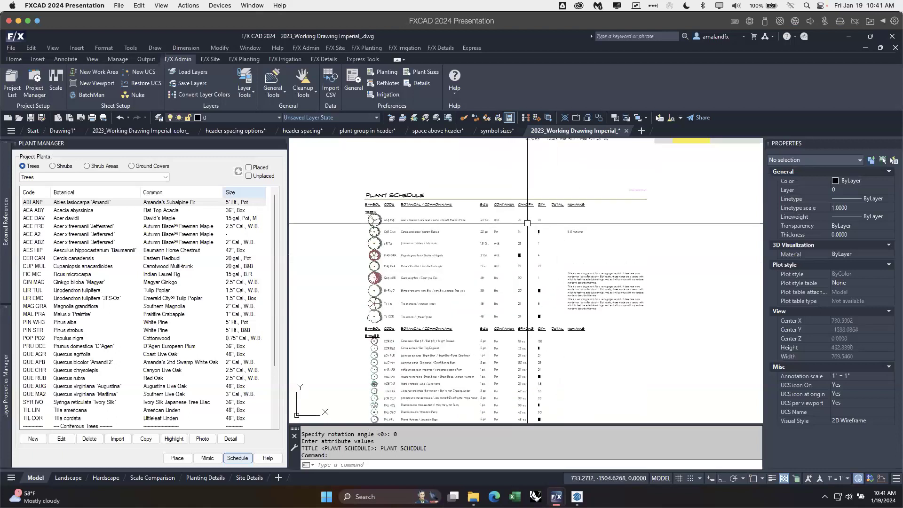
scroll(530, 232, up, 2)
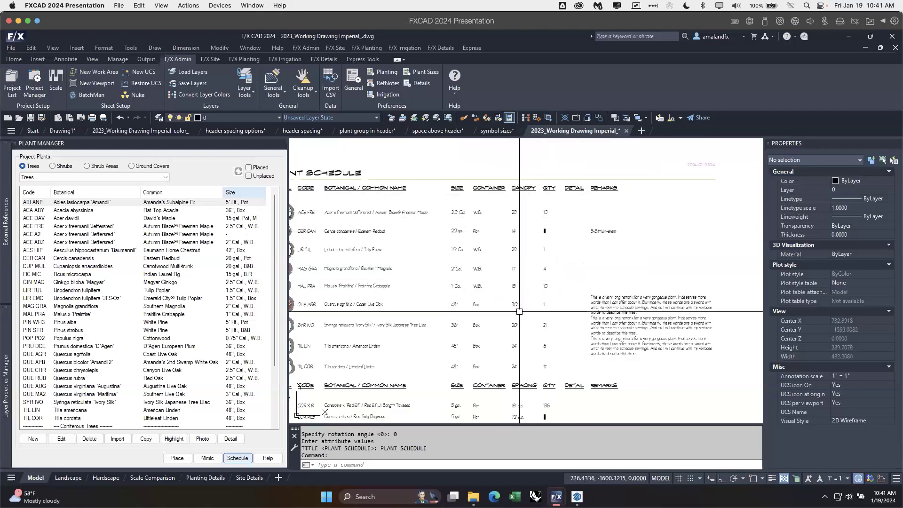
middle_drag(535, 397, 517, 298)
middle_drag(489, 270, 519, 386)
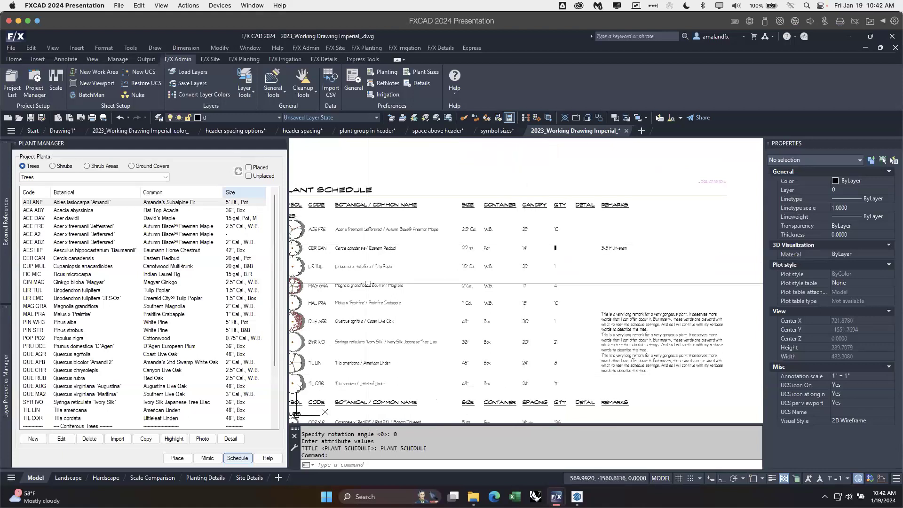
middle_drag(338, 238, 422, 240)
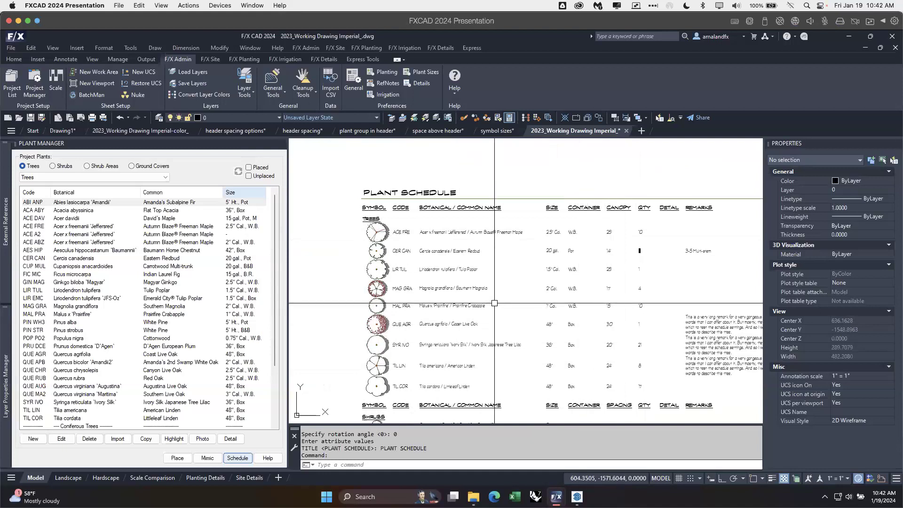
scroll(541, 301, down, 3)
mouse_move(567, 298)
middle_down()
mouse_move(597, 329)
mouse_move(608, 367)
middle_up()
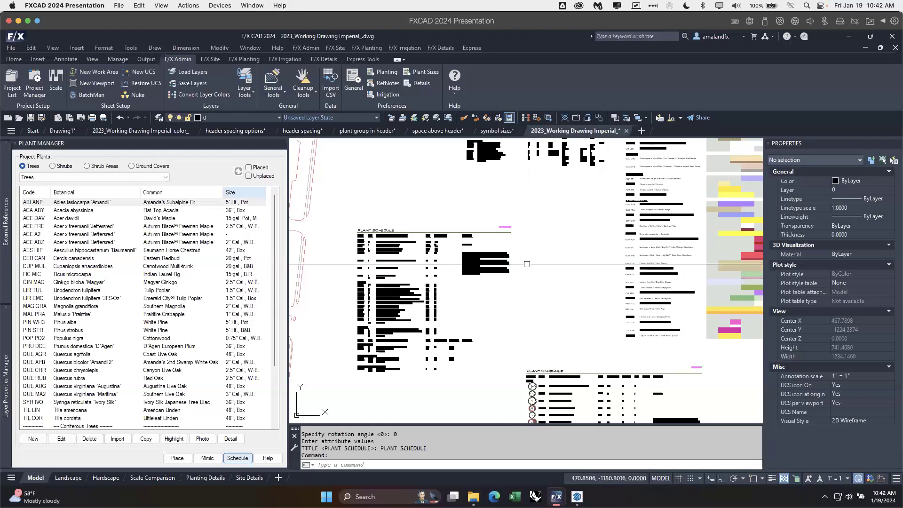
mouse_move(659, 237)
middle_down()
mouse_move(599, 286)
mouse_move(541, 387)
middle_up()
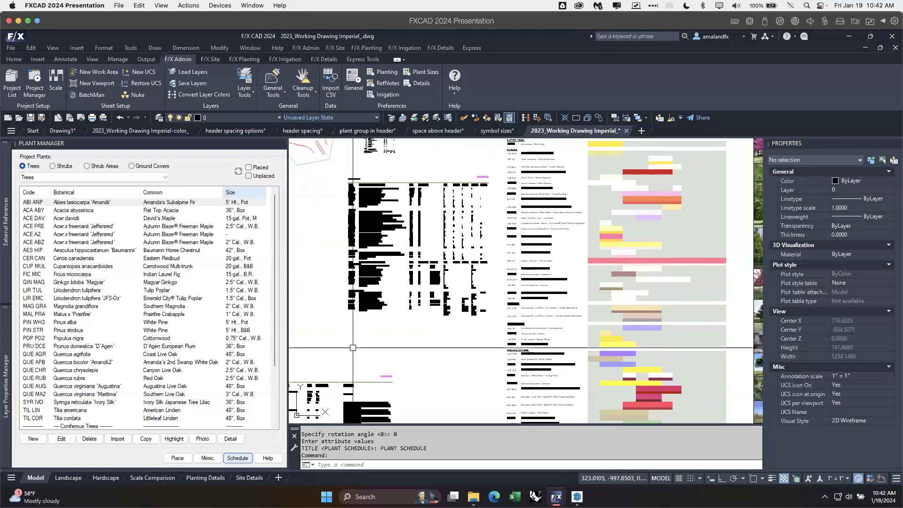
click(440, 356)
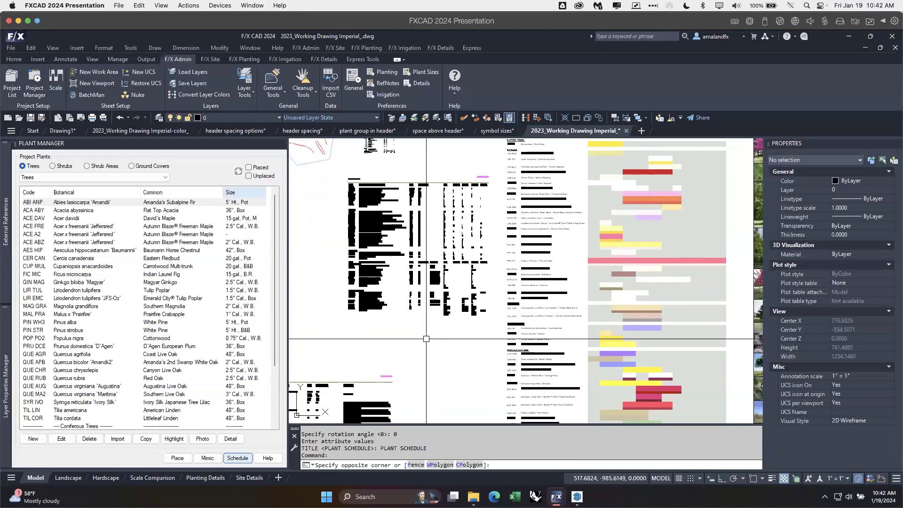
click(421, 335)
Step: Reorder the tree plant groups in the planting preferences so that Flowering Trees sits between Palm Trees and Street Trees
click(244, 60)
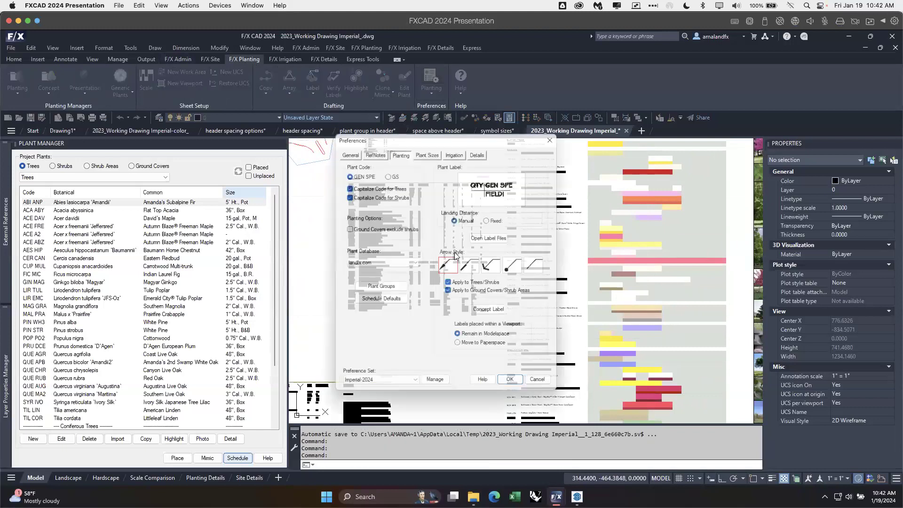
click(393, 289)
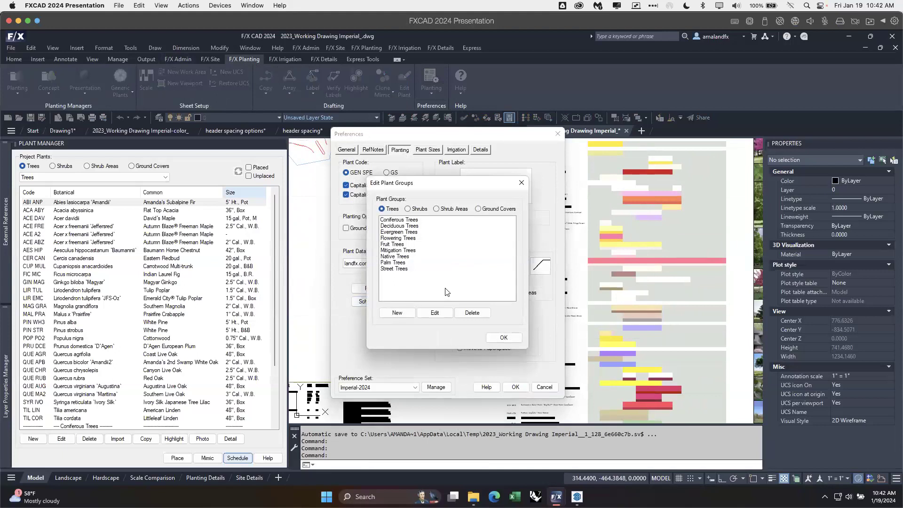
click(398, 238)
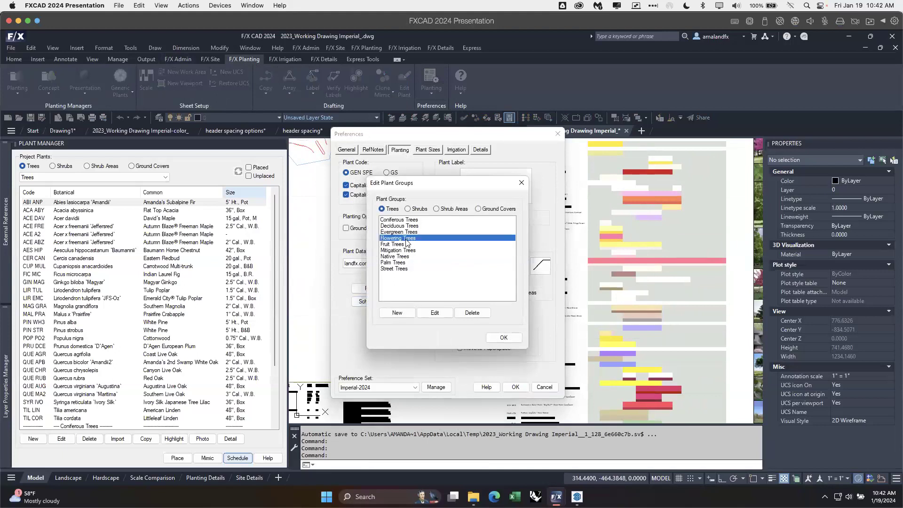
drag(403, 240, 403, 277)
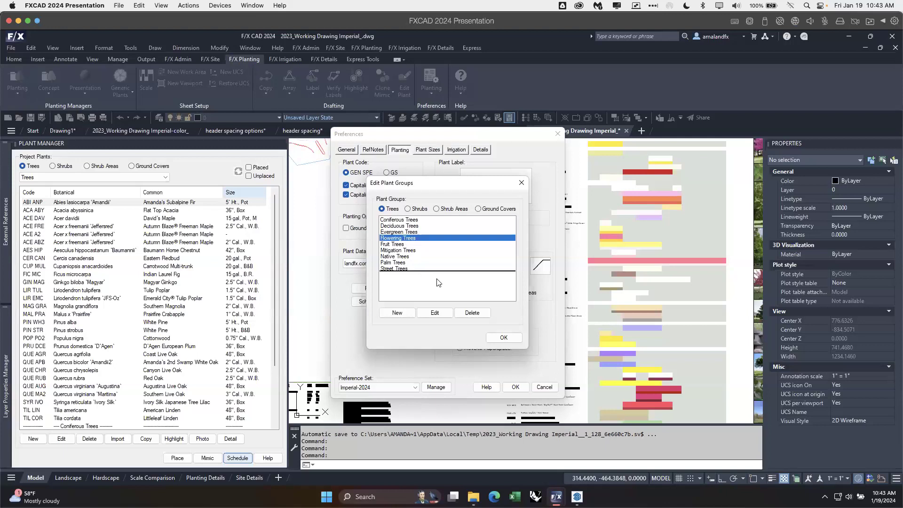
click(412, 234)
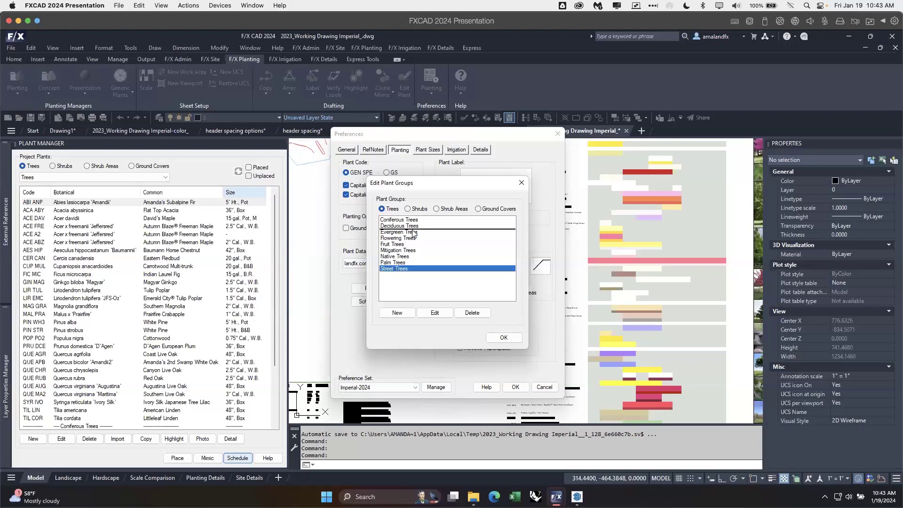
click(424, 248)
mouse_move(425, 250)
mouse_down()
mouse_move(404, 259)
mouse_move(410, 253)
mouse_up()
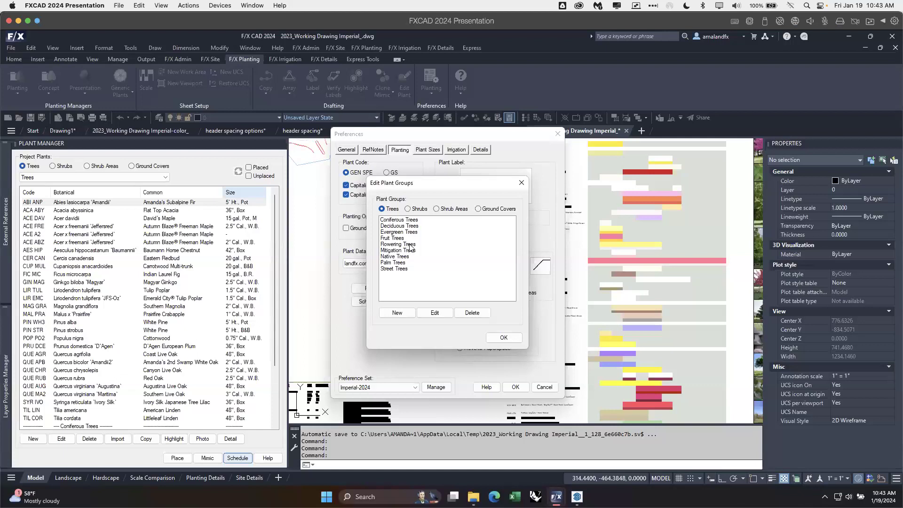
drag(410, 246, 409, 267)
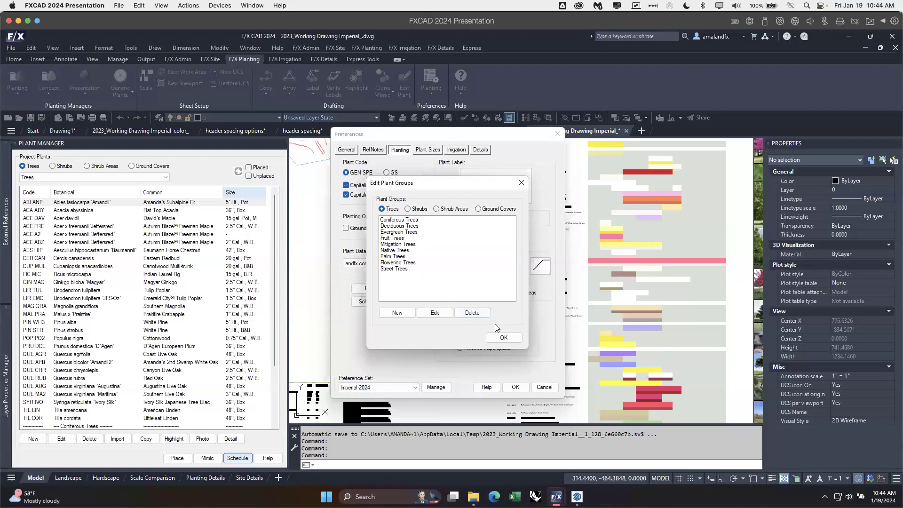
click(506, 338)
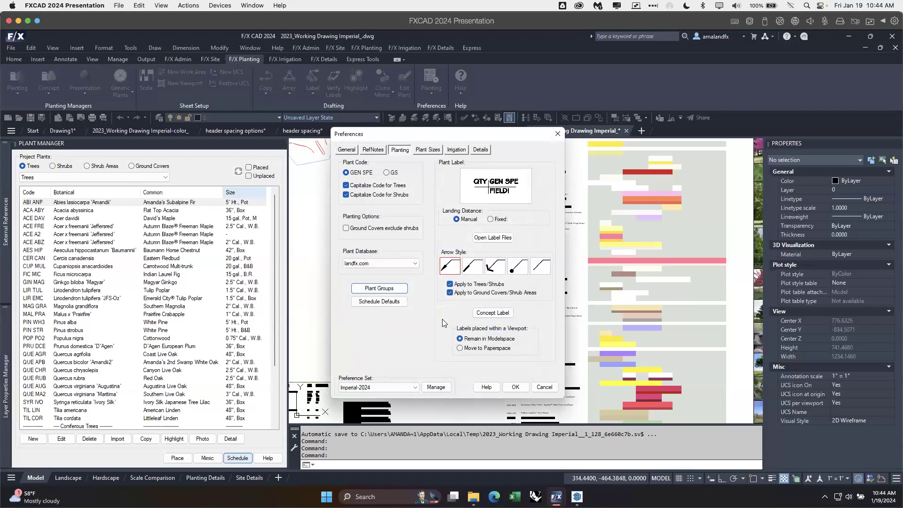
click(545, 387)
Step: Open the Concept Plant Manager and view the plant palette of the FLOWERING TREE design group
click(52, 74)
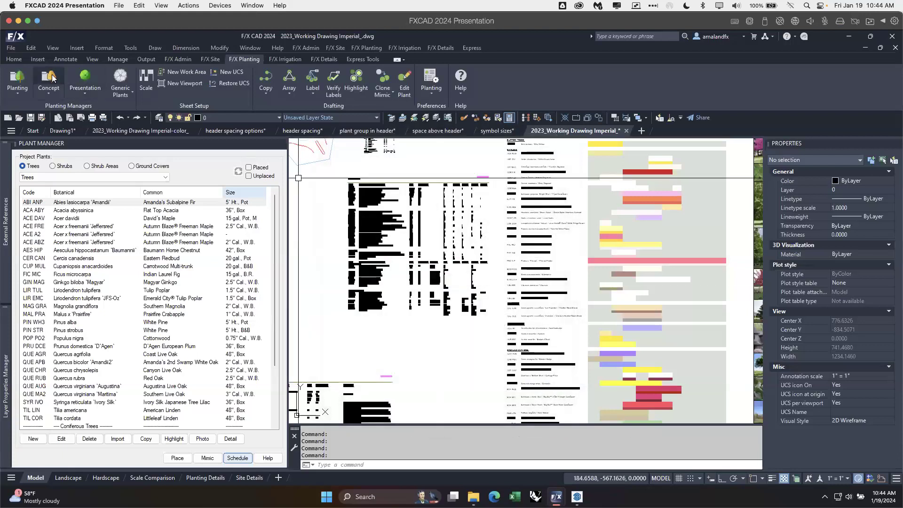
click(376, 166)
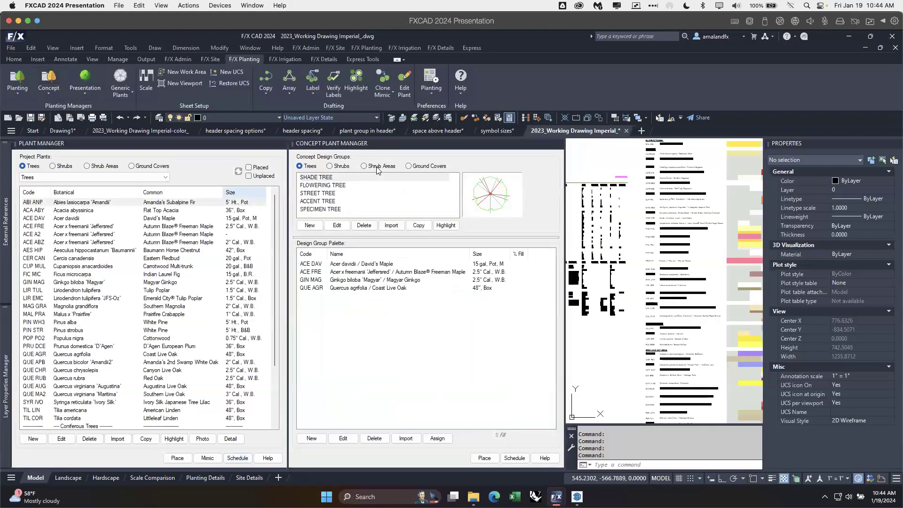
click(310, 167)
click(336, 187)
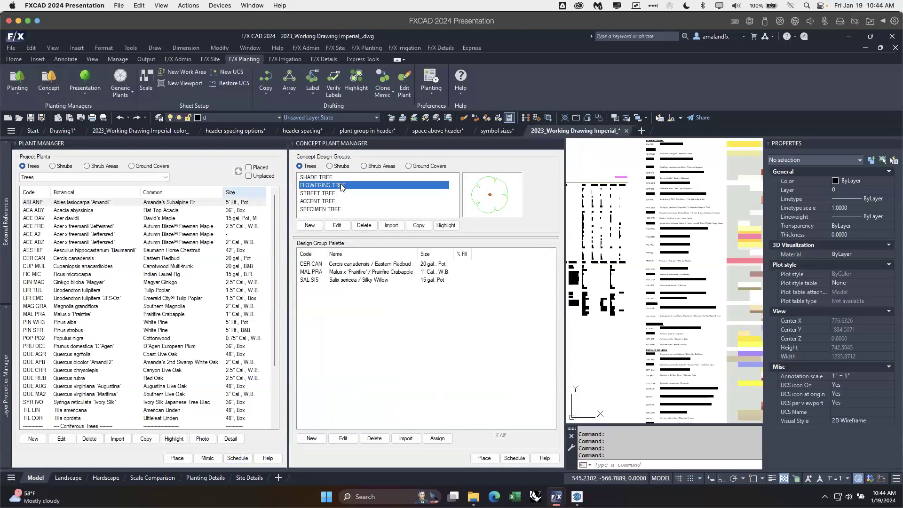
Step: Move the FLOWERING TREE concept design group between STREET TREE and ACCENT TREE, and reopen the Concept Plant Manager to check the order
click(341, 187)
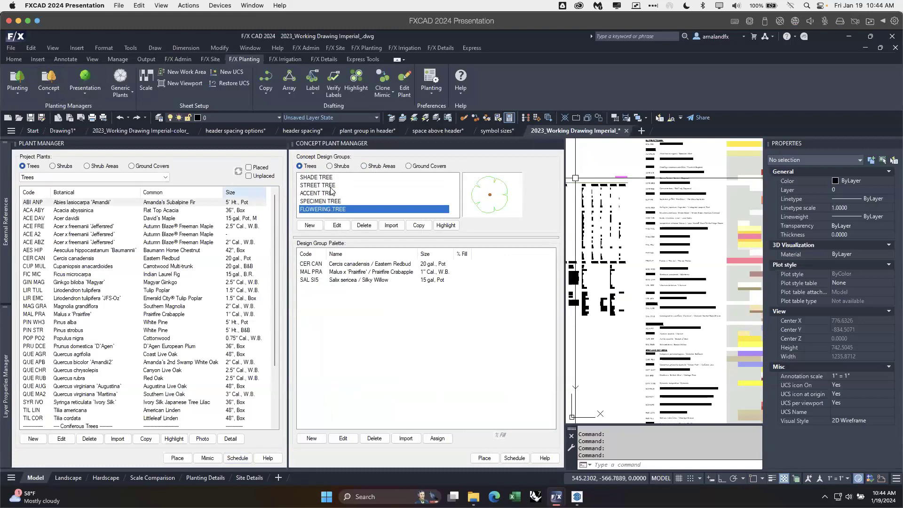
drag(330, 189, 330, 189)
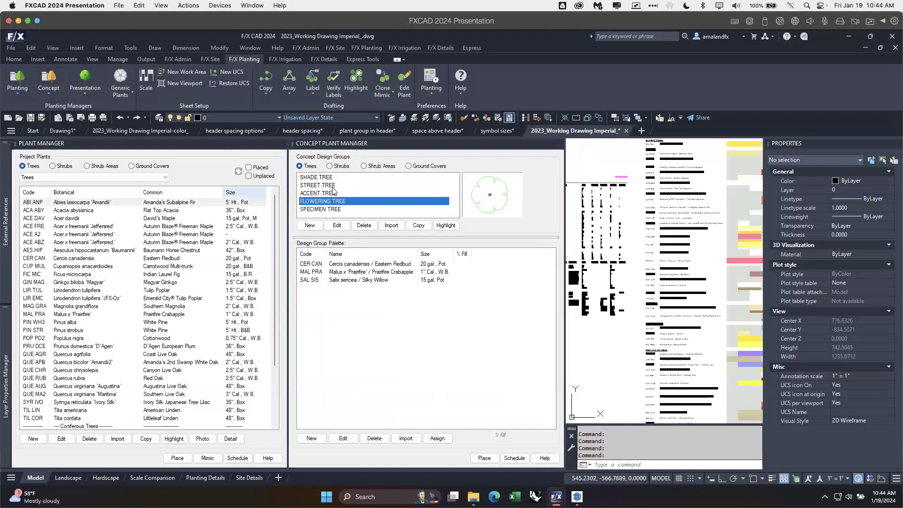
drag(333, 190, 332, 190)
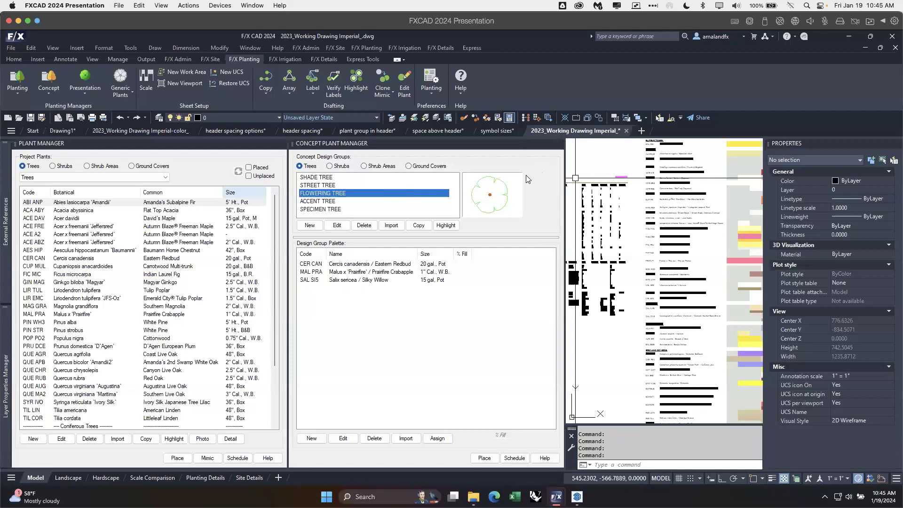
click(559, 144)
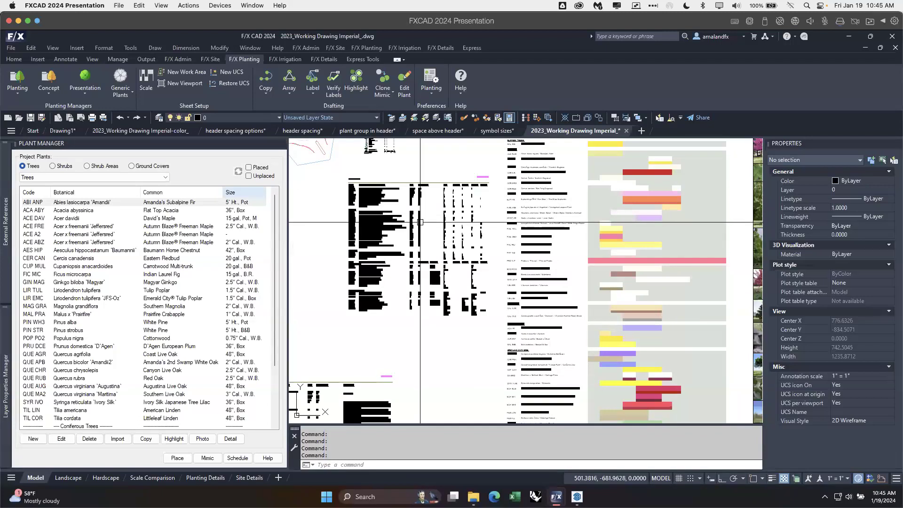
click(48, 81)
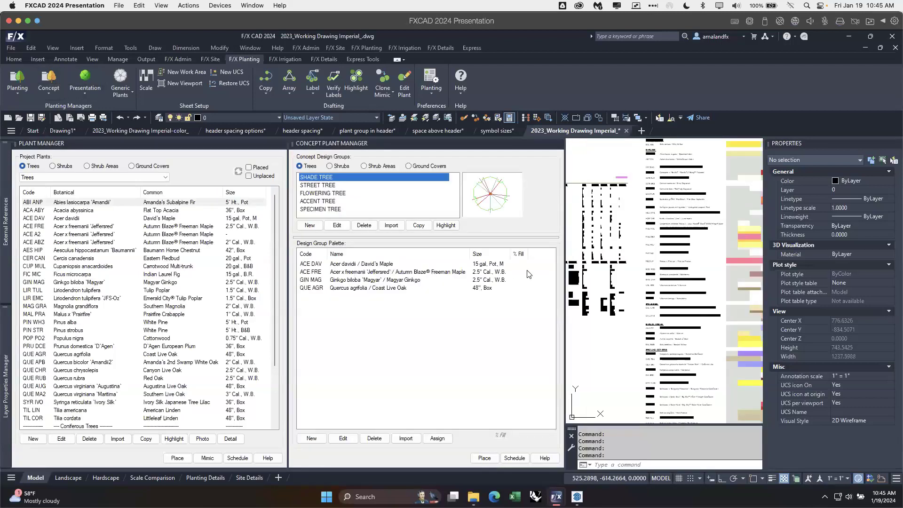
Step: Examine the shrub areas and ground covers in the plant schedule with area columns, including the BIRDS AND BERRIES SHRUB MIX quantity and subtotals
click(615, 348)
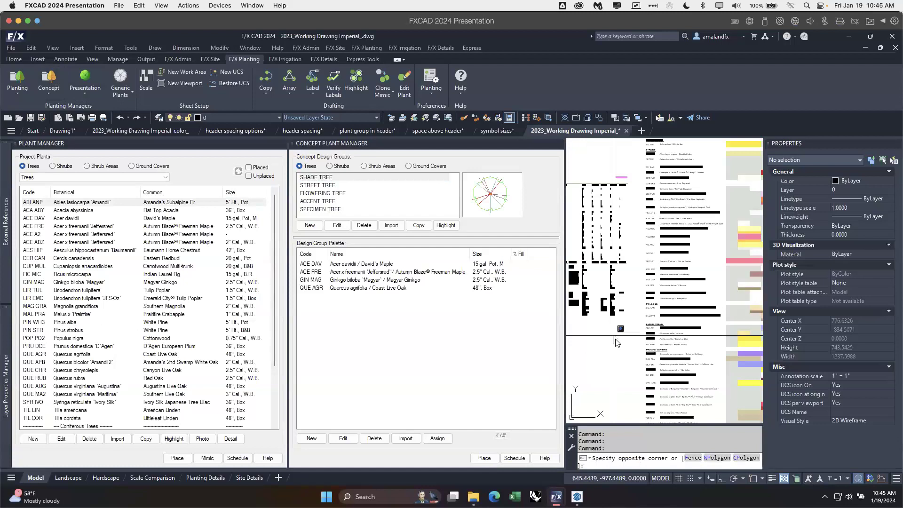
scroll(614, 349, down, 3)
scroll(650, 284, up, 5)
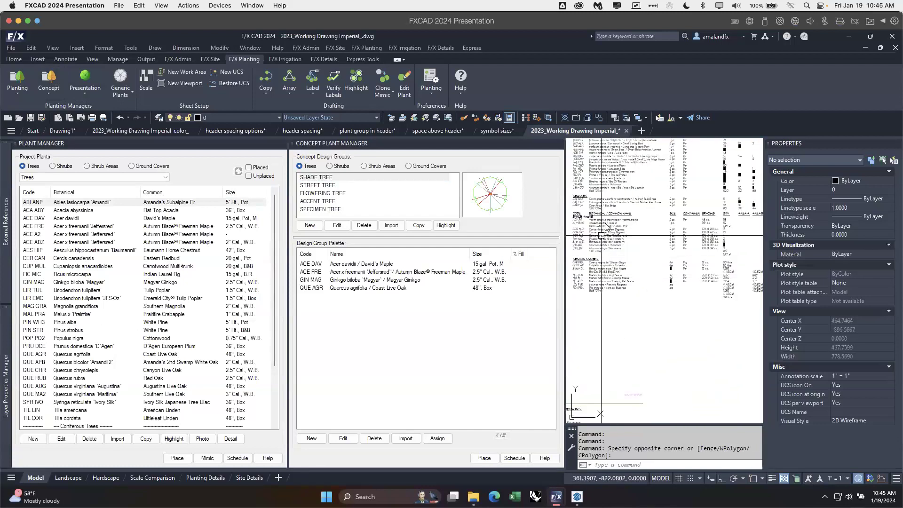
scroll(605, 225, up, 5)
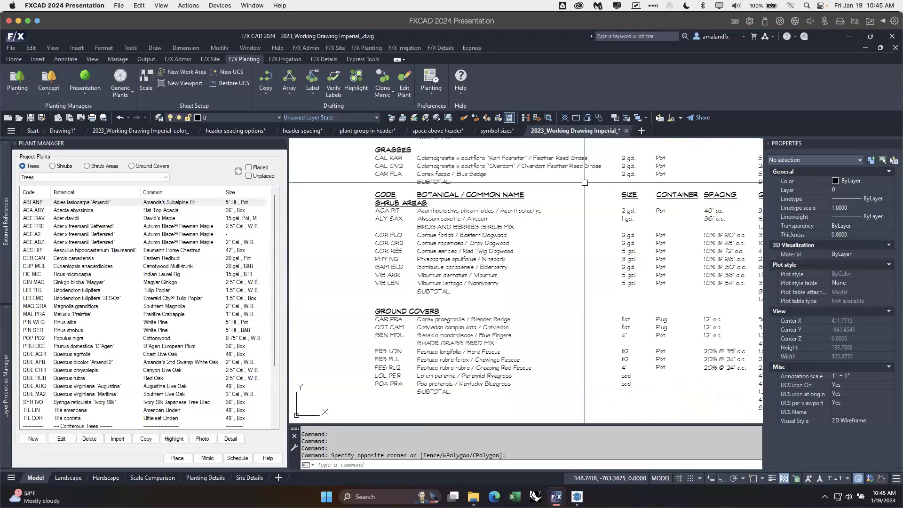
middle_drag(491, 238, 459, 251)
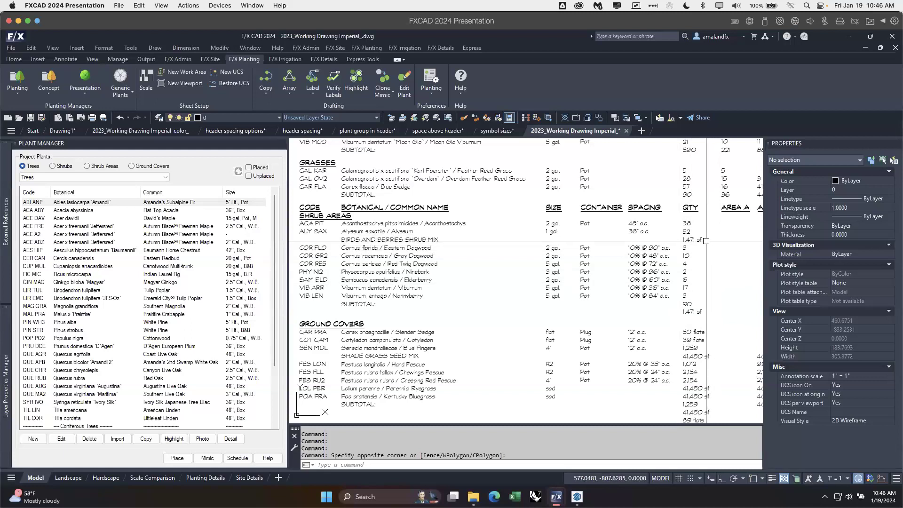
scroll(701, 241, down, 5)
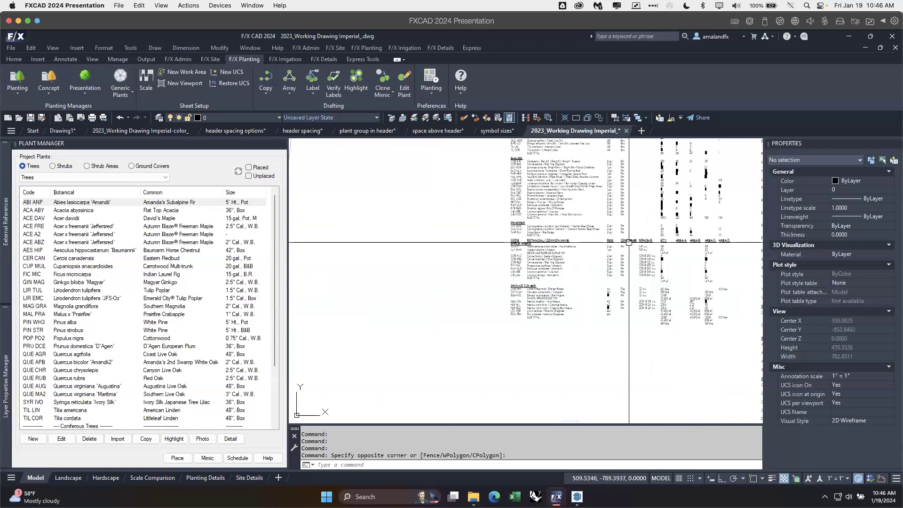
click(632, 241)
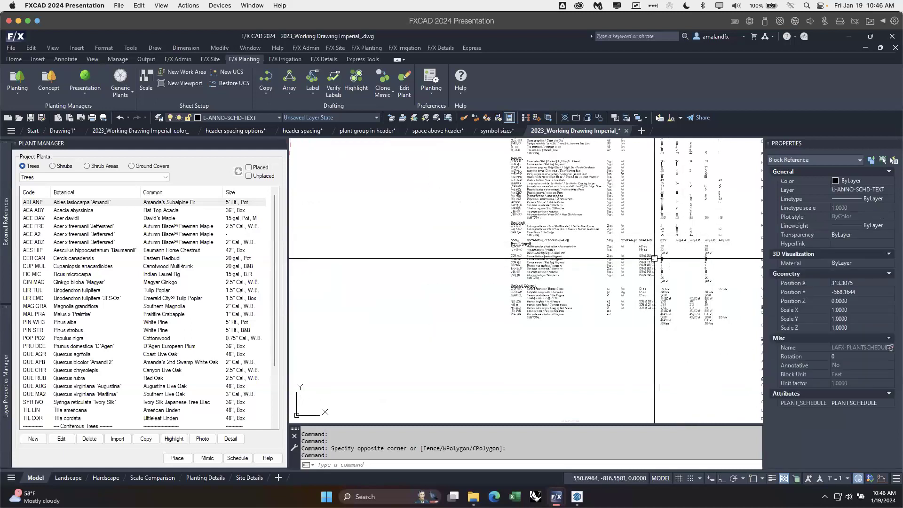
key(Escape)
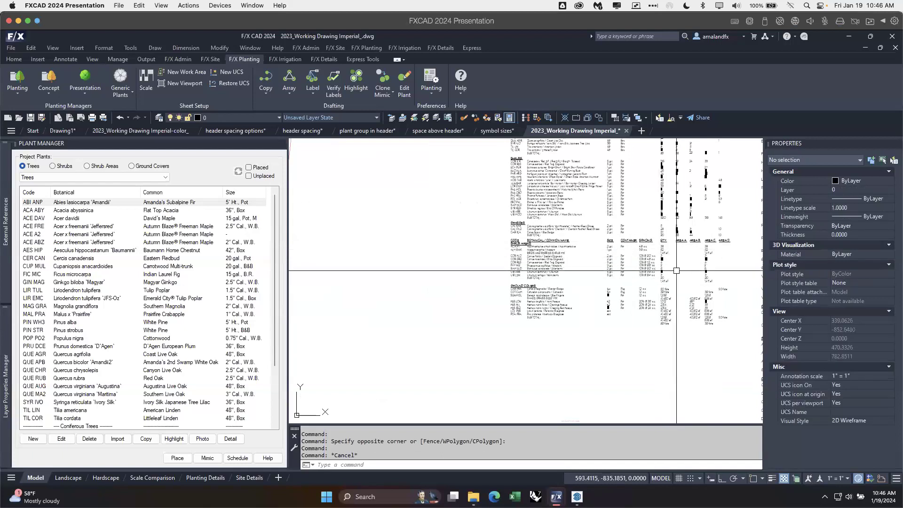
scroll(667, 257, up, 4)
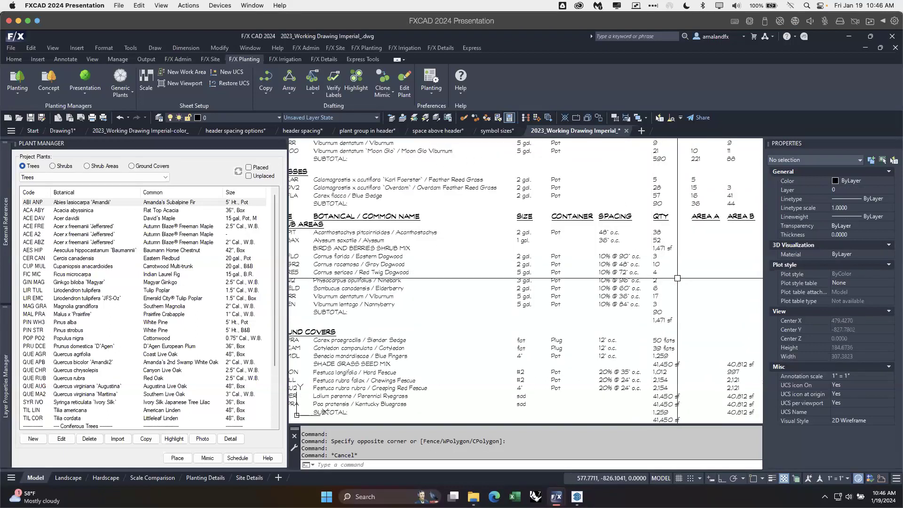
click(651, 245)
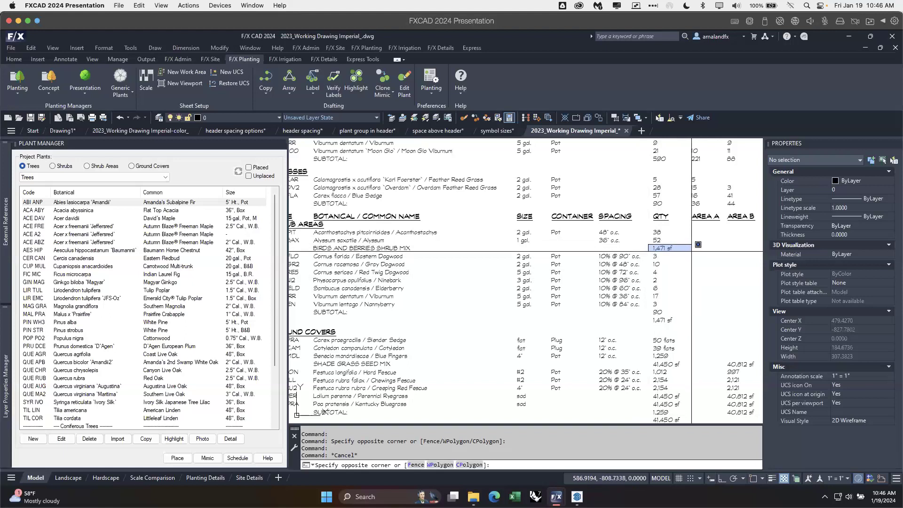
click(697, 265)
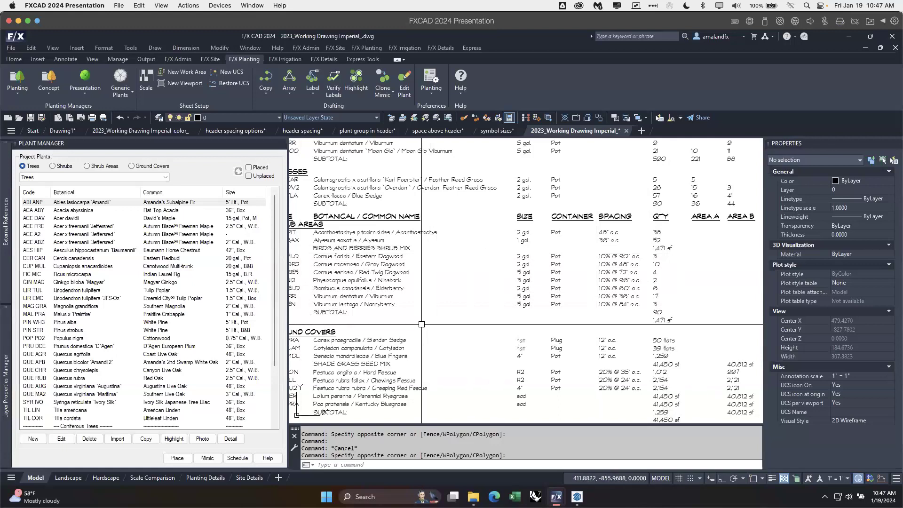
scroll(421, 324, down, 4)
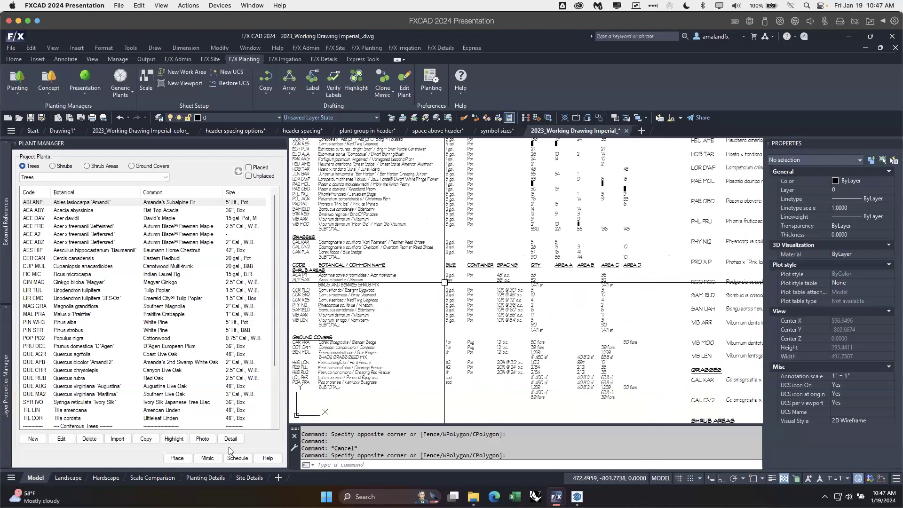
Step: Review the plant schedule options for a new schedule and close them without creating one
click(243, 459)
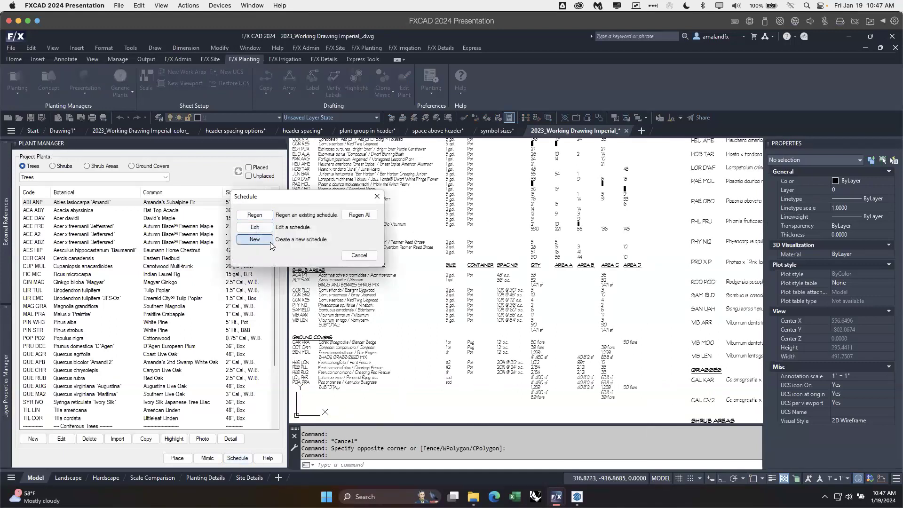
click(255, 240)
click(285, 197)
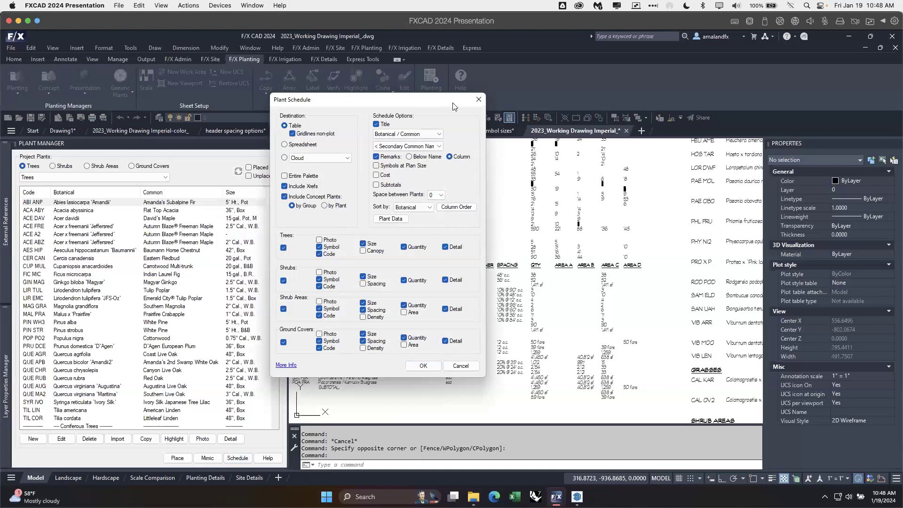
click(478, 99)
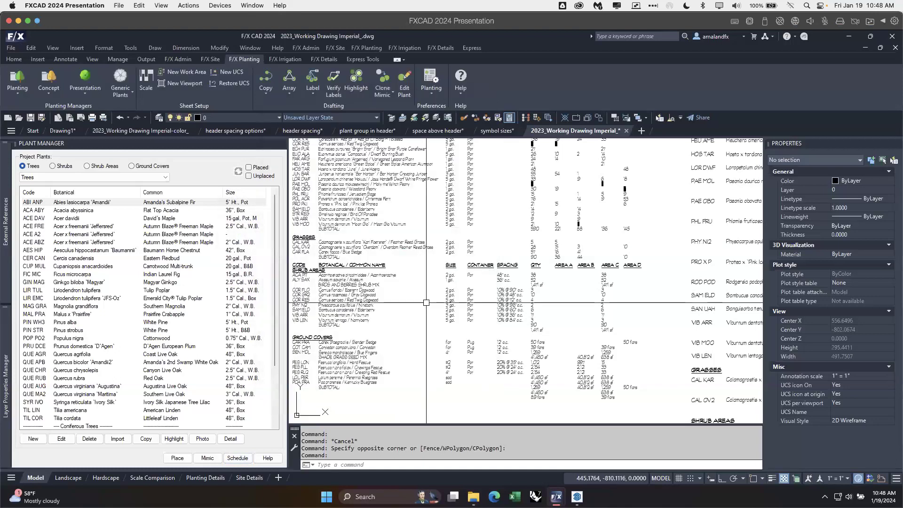
Step: View the font, point size and width of the SCHEDULE HEADER text style in the general preferences without changing anything
mouse_move(6, 385)
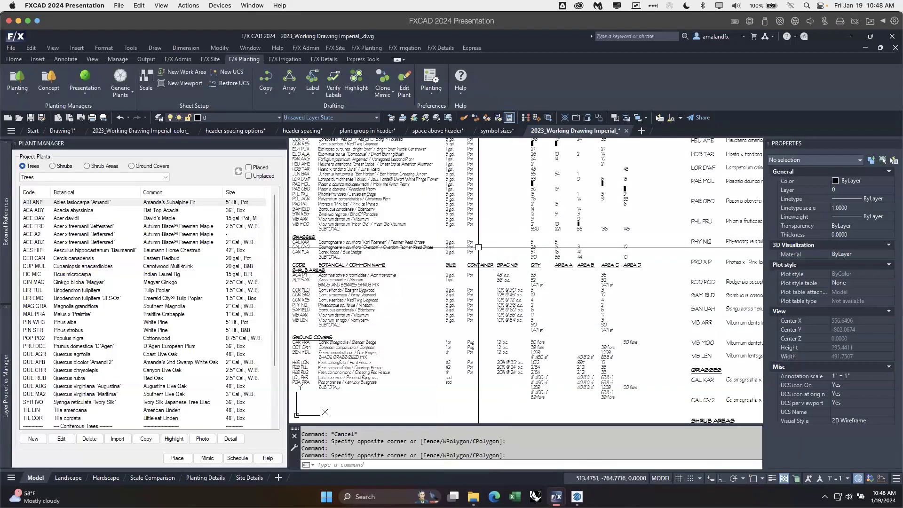
scroll(453, 277, down, 4)
middle_drag(512, 233, 490, 314)
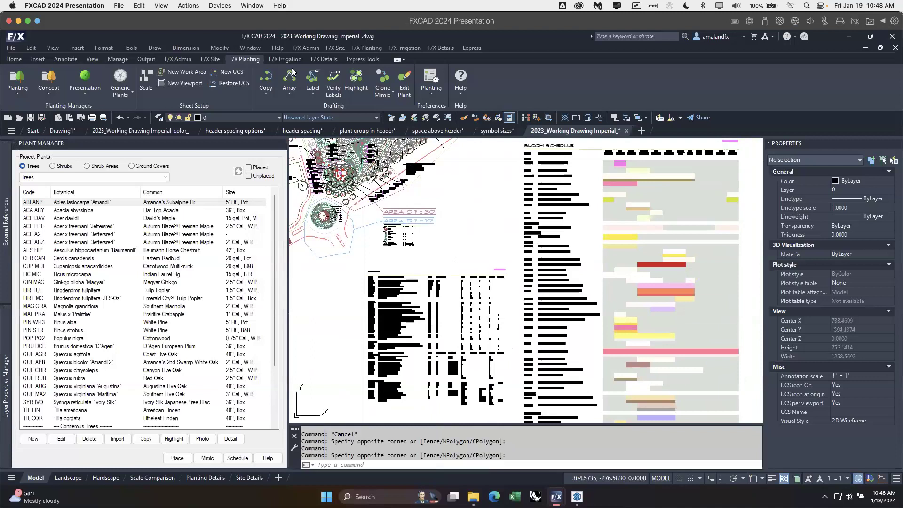
click(210, 58)
click(186, 59)
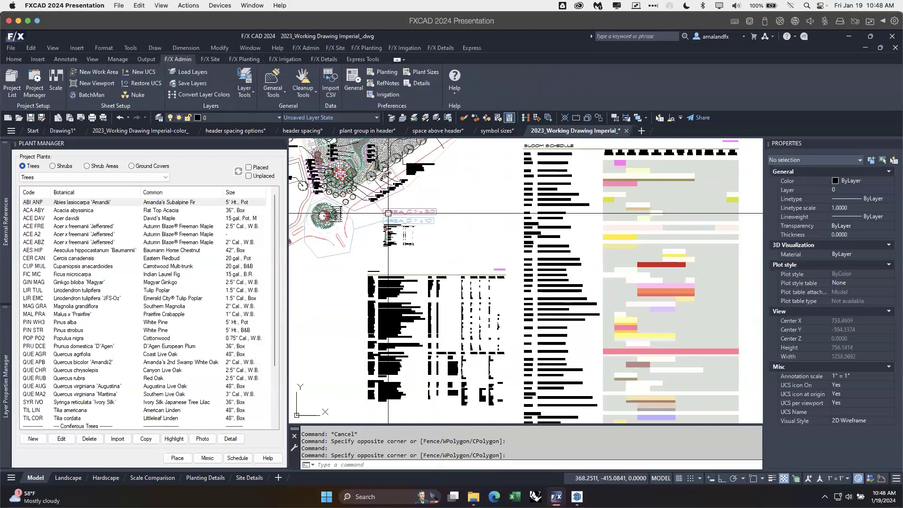
click(353, 75)
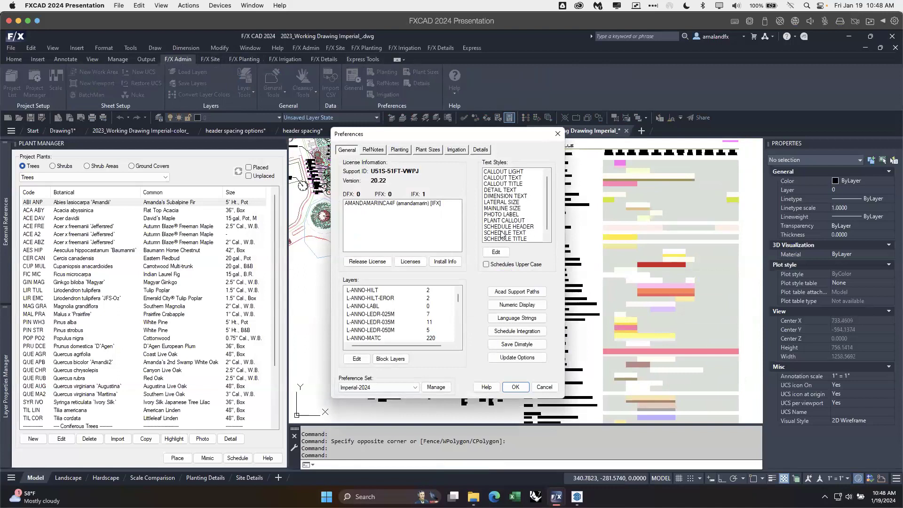
drag(548, 195, 548, 201)
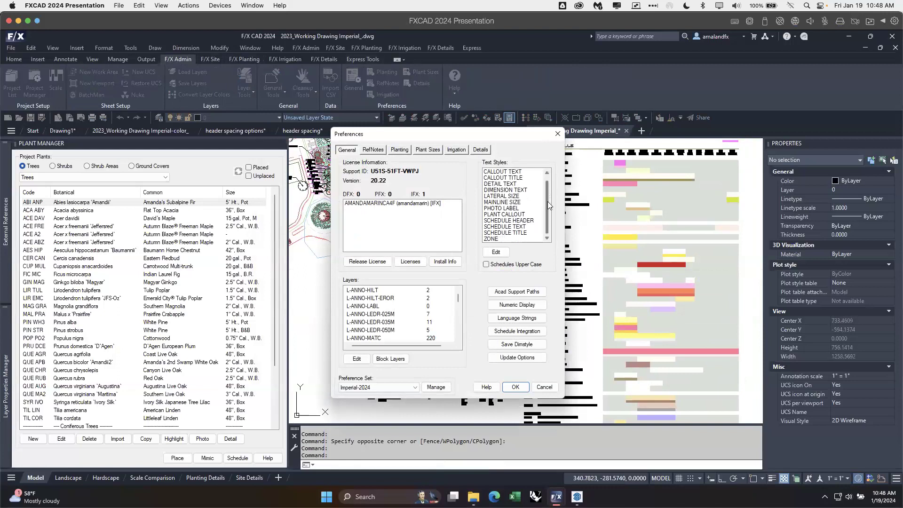
click(524, 221)
click(501, 251)
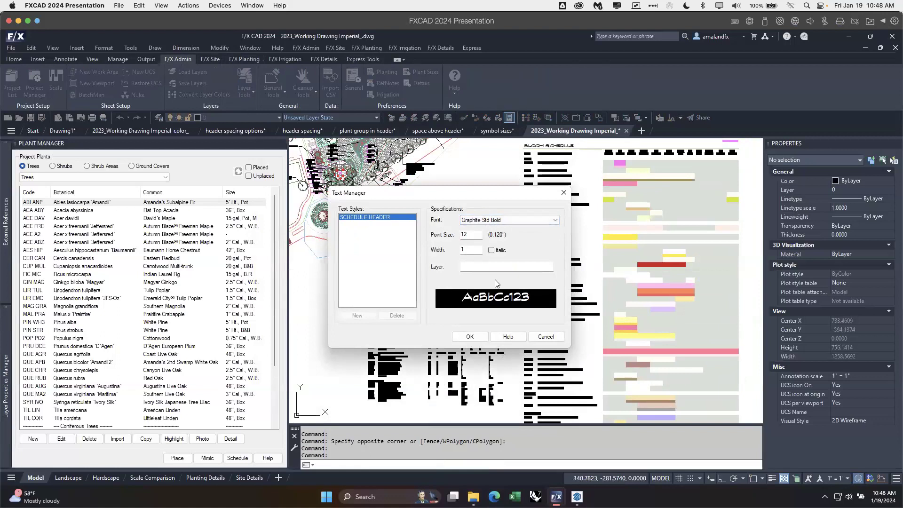
click(546, 336)
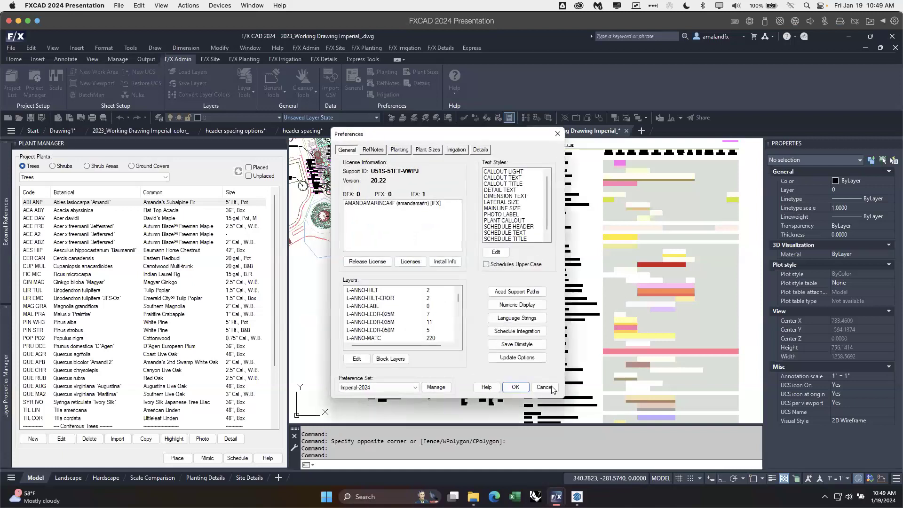
click(546, 387)
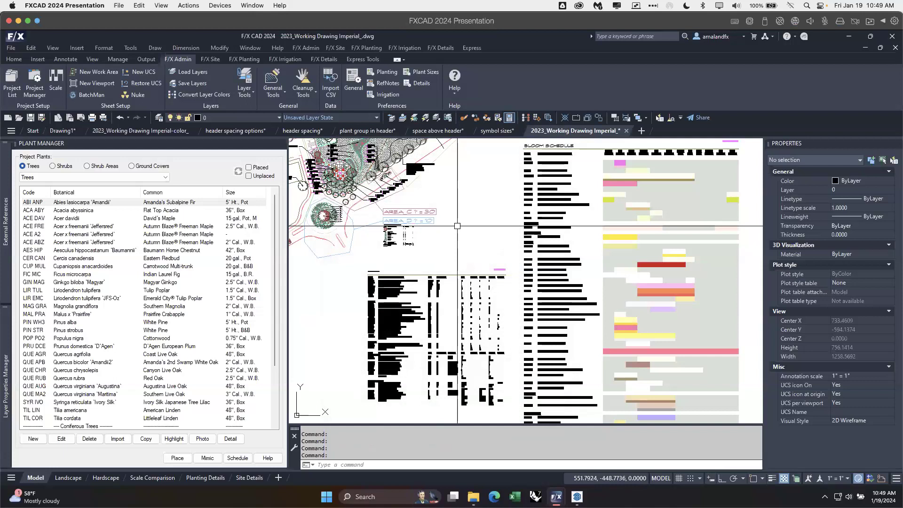
Step: Set the fill color of the Header cell style to Black in the LAFX-SCHEDULE-NPLT table style
text(tablestyle)
key(Return)
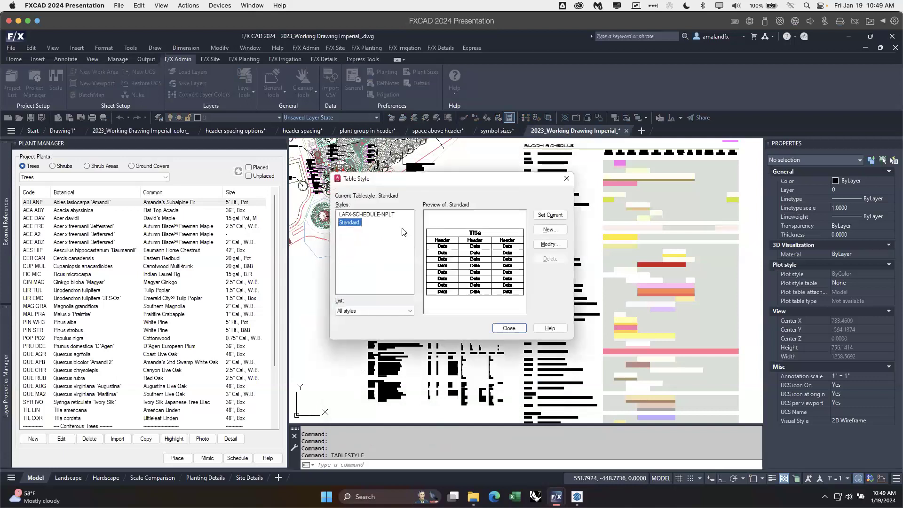
click(390, 216)
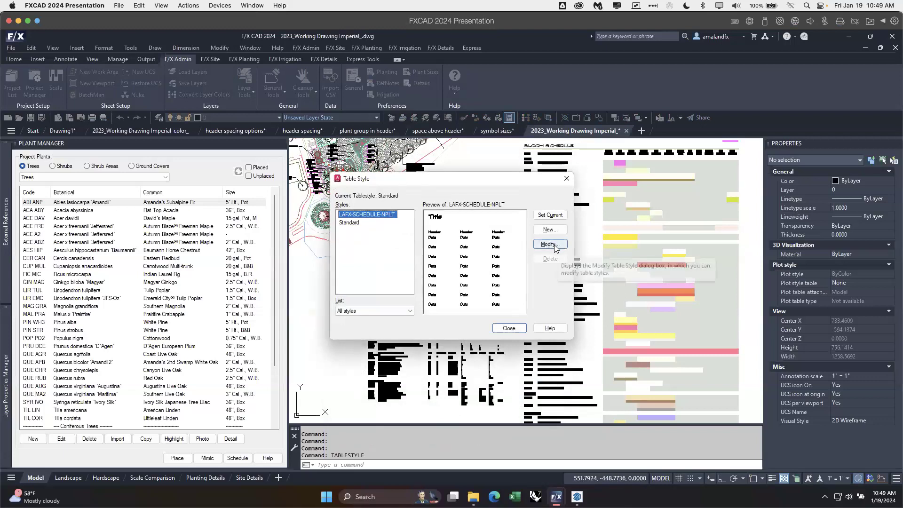
drag(429, 182, 550, 196)
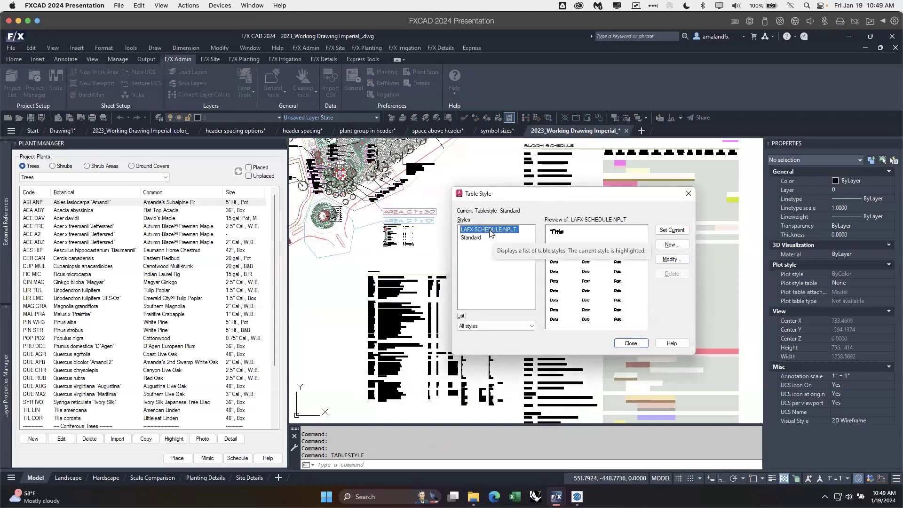
click(672, 259)
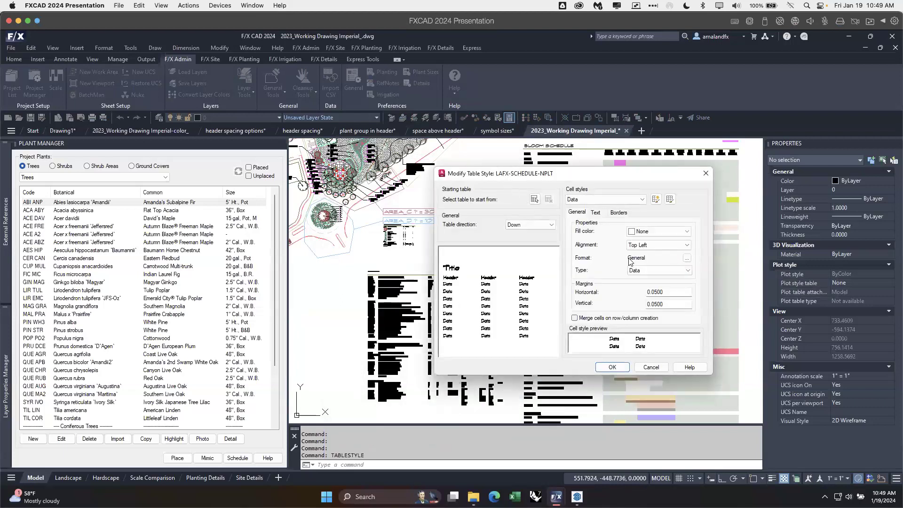
click(626, 200)
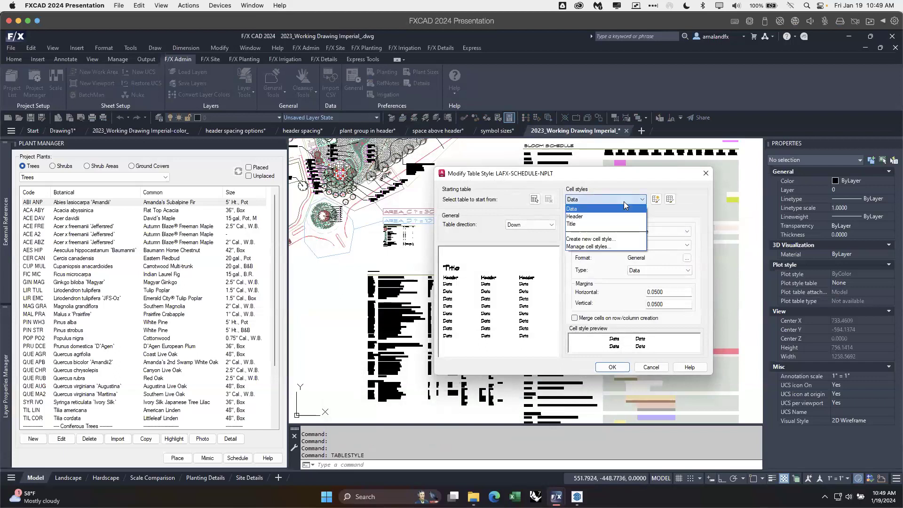
click(587, 217)
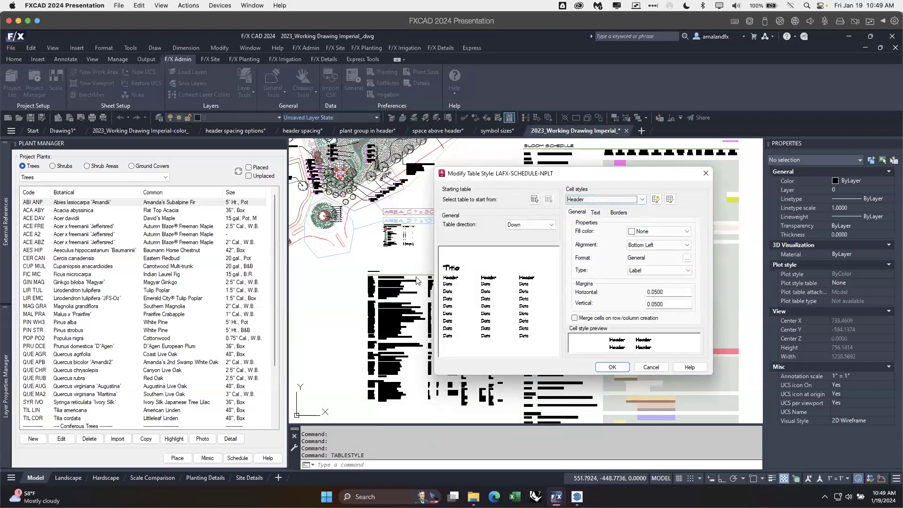
click(677, 232)
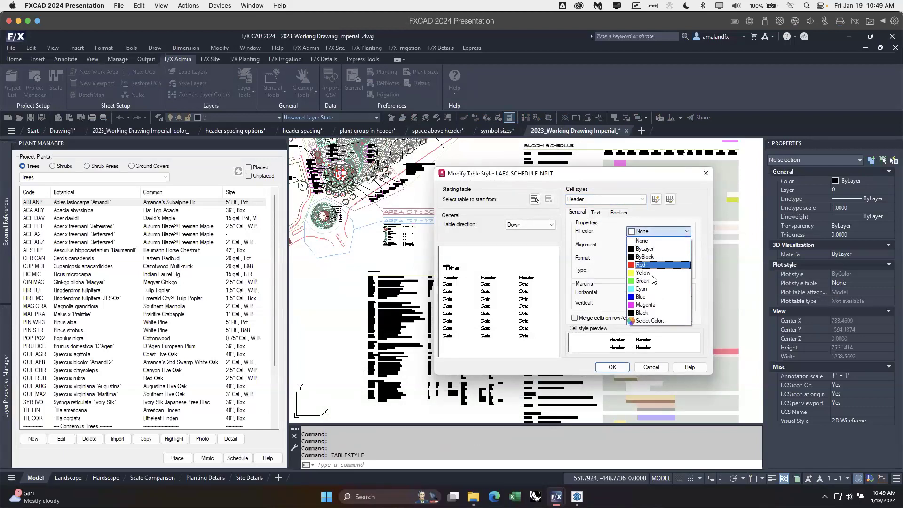
click(649, 313)
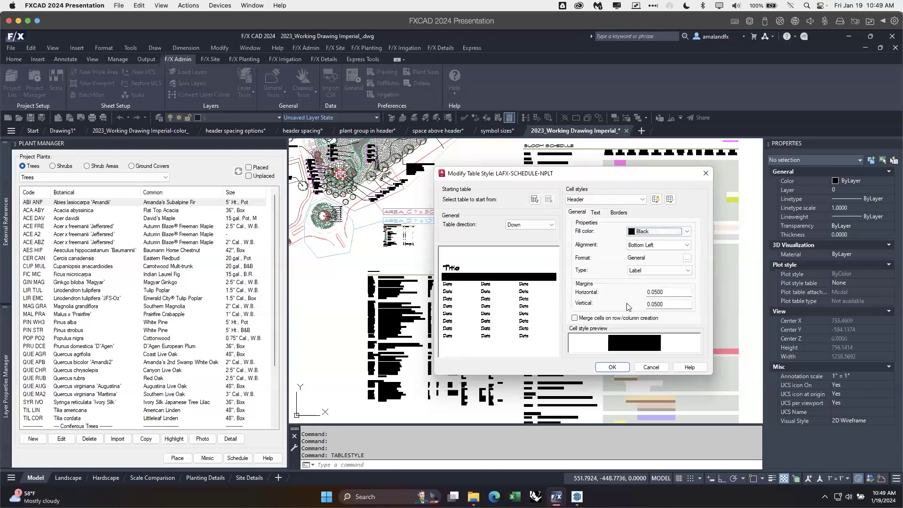
Step: Set the text color of the Header cell style to the true color 0,0,0
click(596, 212)
click(665, 259)
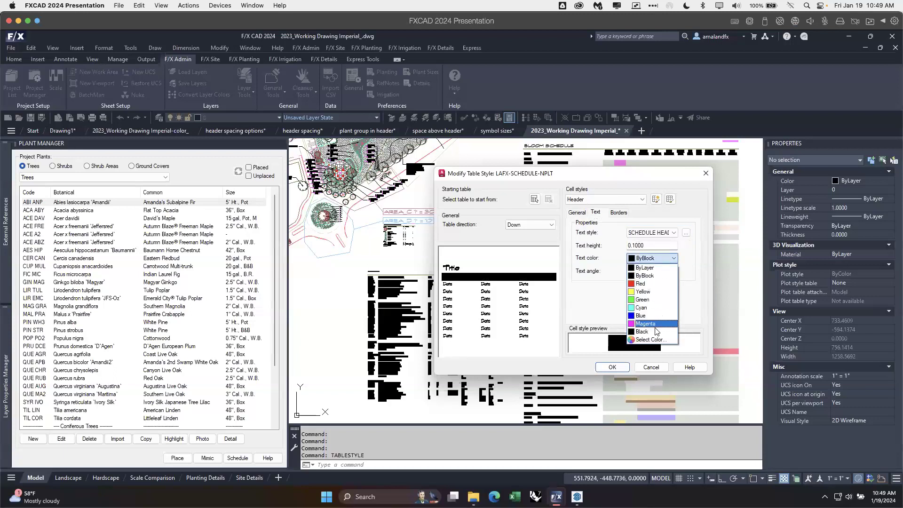
click(658, 341)
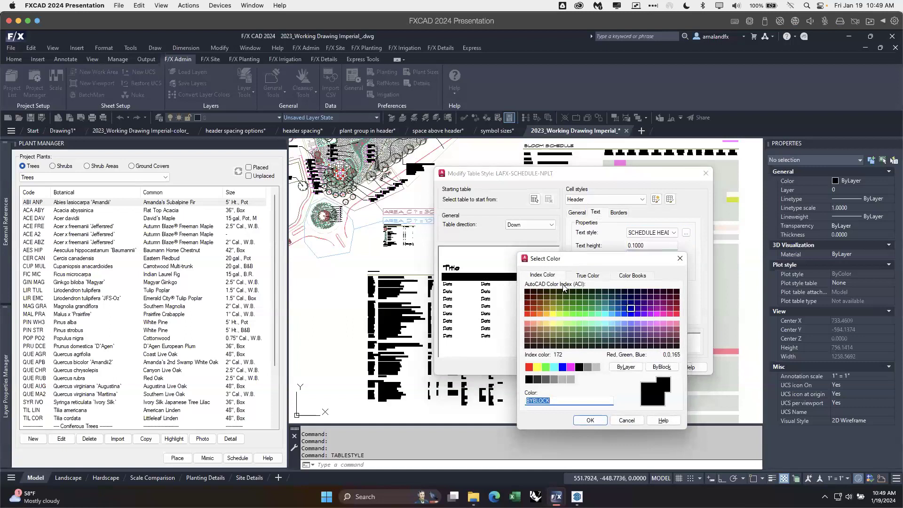
click(585, 276)
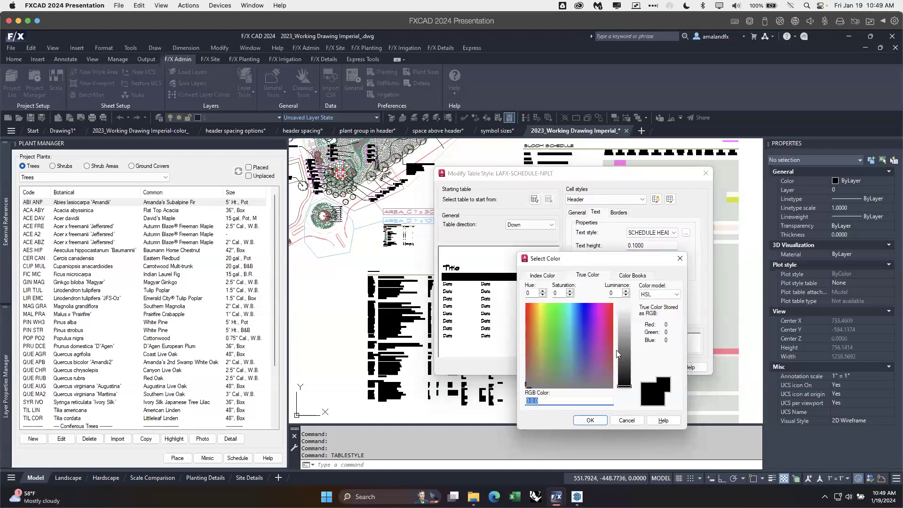
mouse_move(628, 385)
mouse_down()
mouse_move(615, 269)
mouse_move(600, 432)
mouse_up()
click(591, 420)
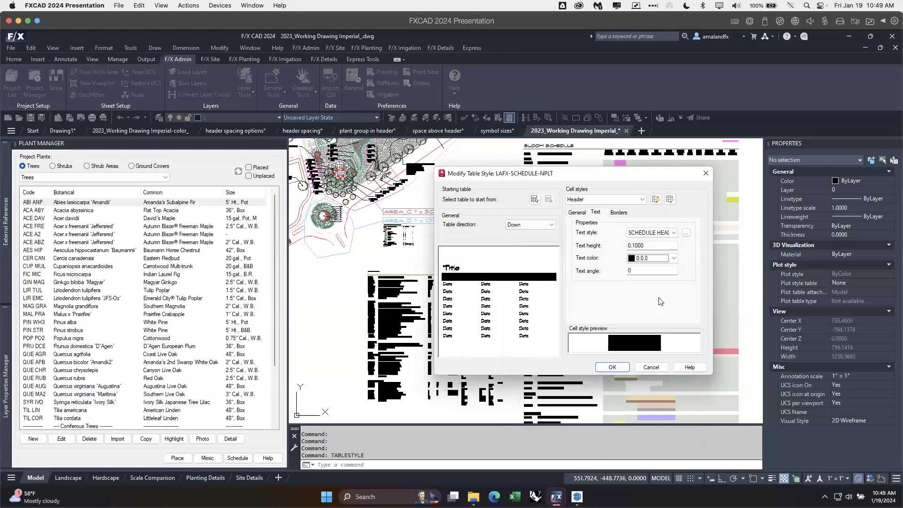
Step: Set the text color of the Header cell style to the true color 255,255,255 and save the table style
click(643, 259)
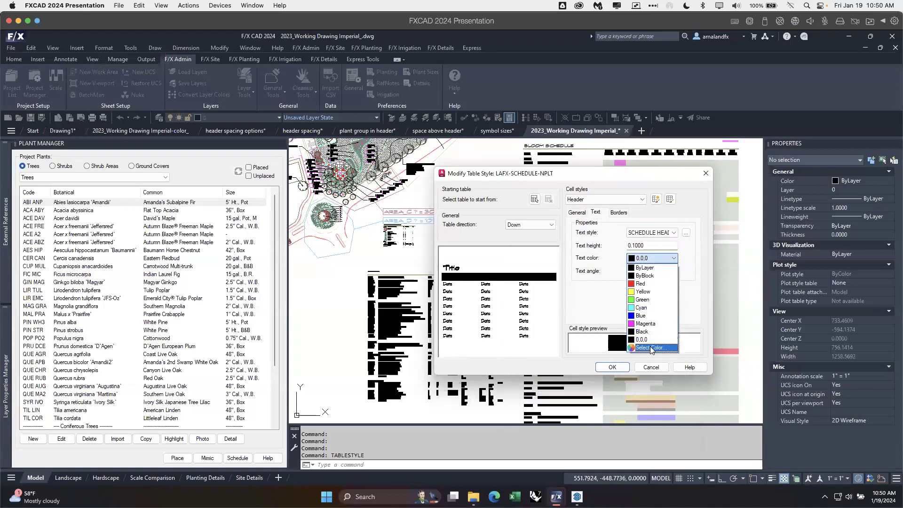
click(649, 348)
drag(628, 314, 628, 308)
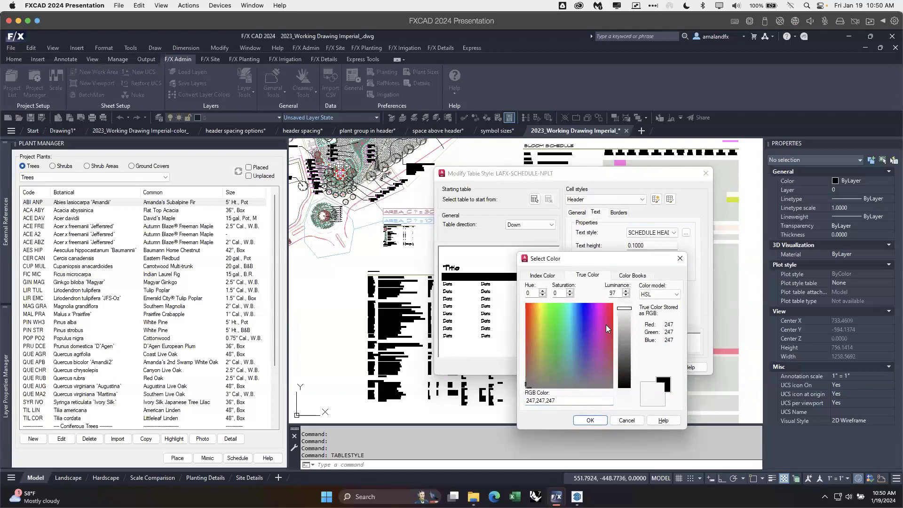
double_click(548, 400)
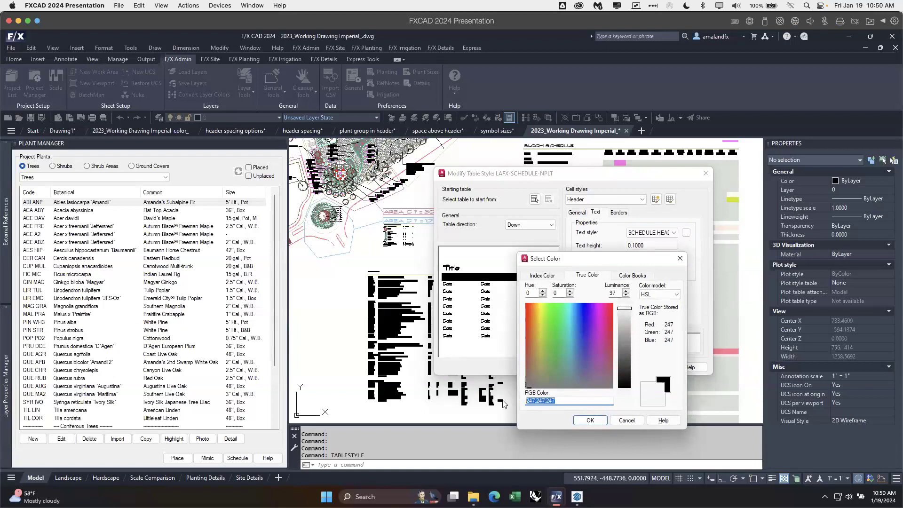
text(255,255,255)
click(590, 420)
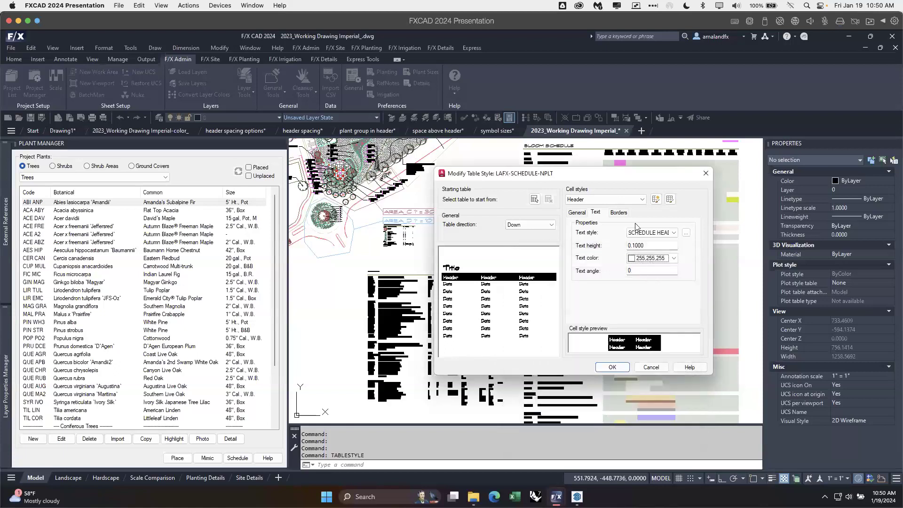
click(618, 366)
click(631, 343)
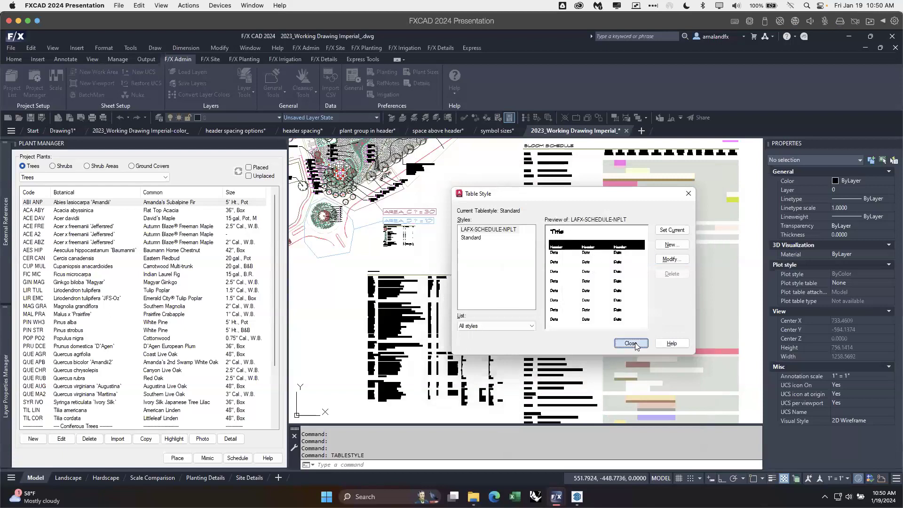
Step: Start a new plant schedule with concept plants included by group
scroll(451, 313, down, 2)
scroll(604, 264, up, 6)
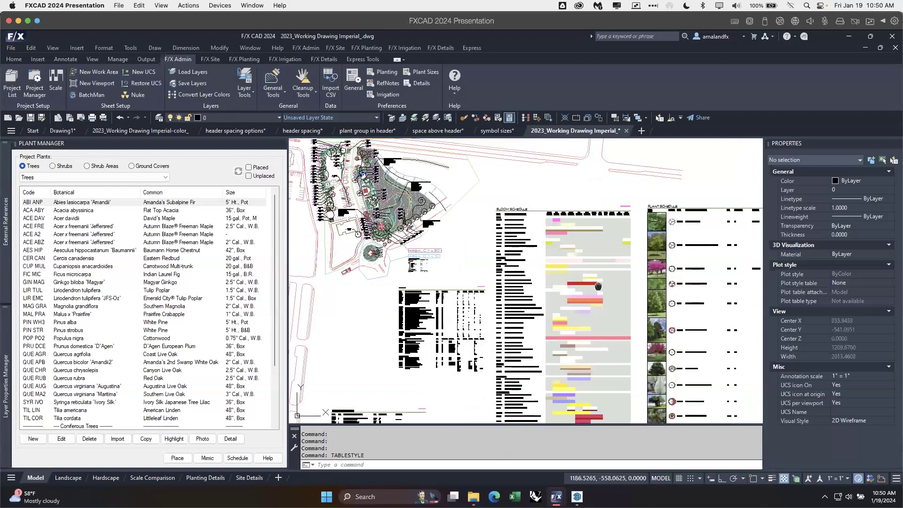
scroll(604, 264, down, 5)
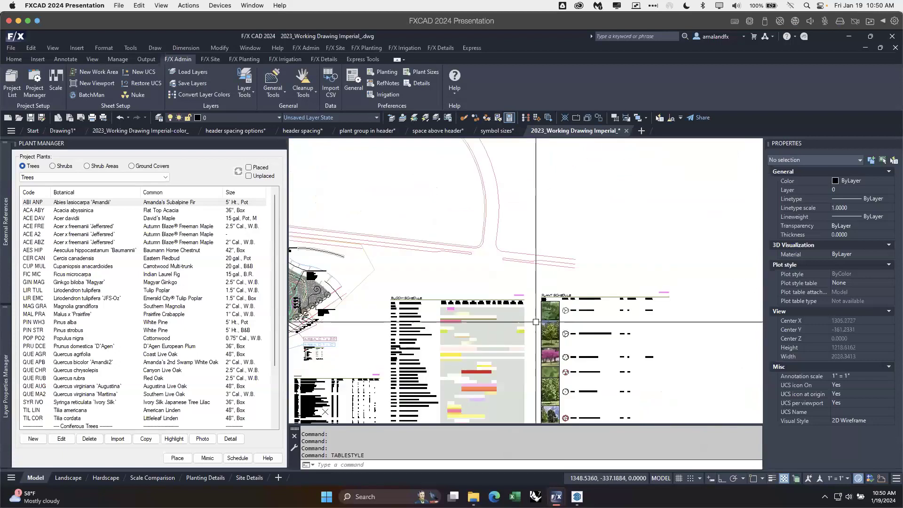
scroll(479, 281, up, 5)
scroll(488, 300, down, 5)
mouse_move(492, 339)
middle_down()
mouse_move(537, 143)
mouse_move(559, 95)
middle_up()
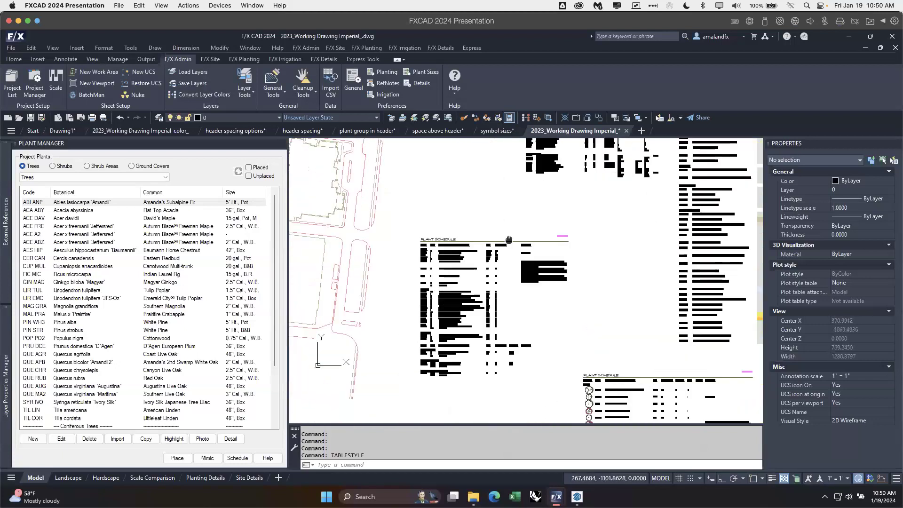
scroll(479, 267, up, 4)
scroll(477, 250, down, 2)
mouse_move(563, 274)
middle_down()
mouse_move(560, 306)
mouse_move(560, 186)
middle_up()
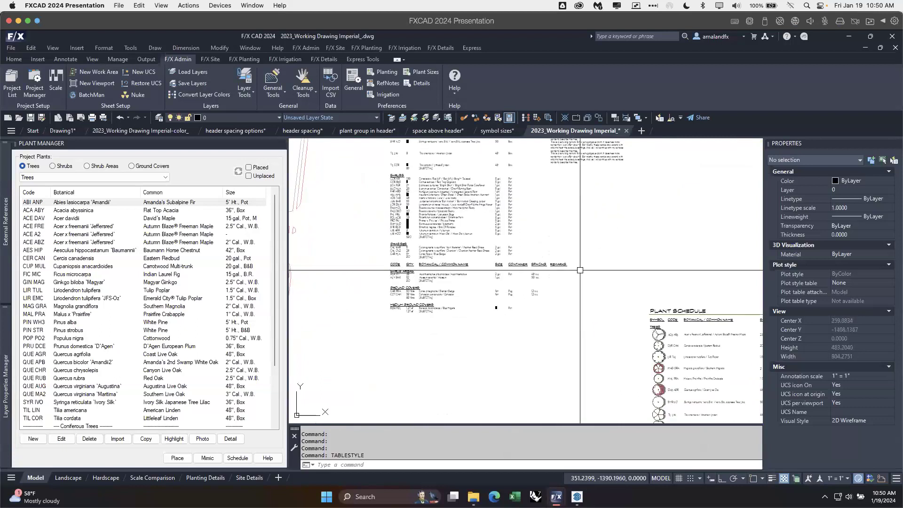
scroll(558, 282, down, 2)
click(238, 458)
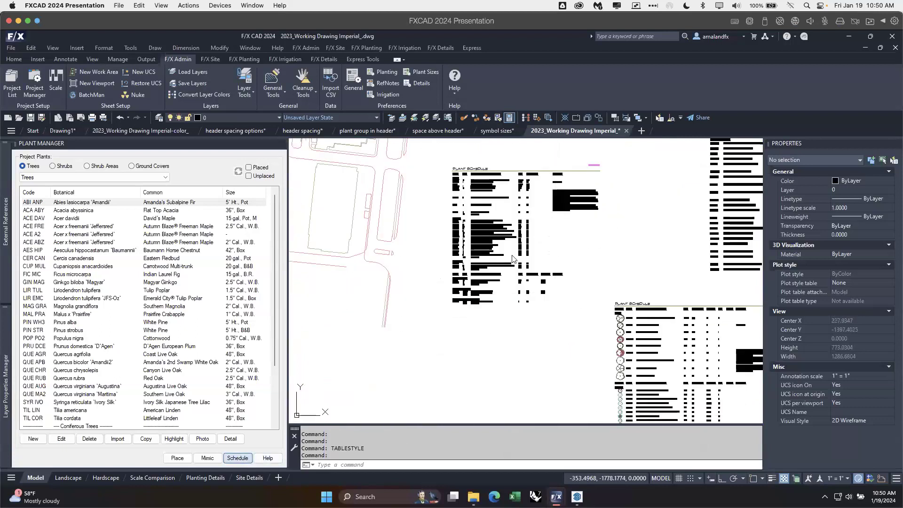
click(254, 240)
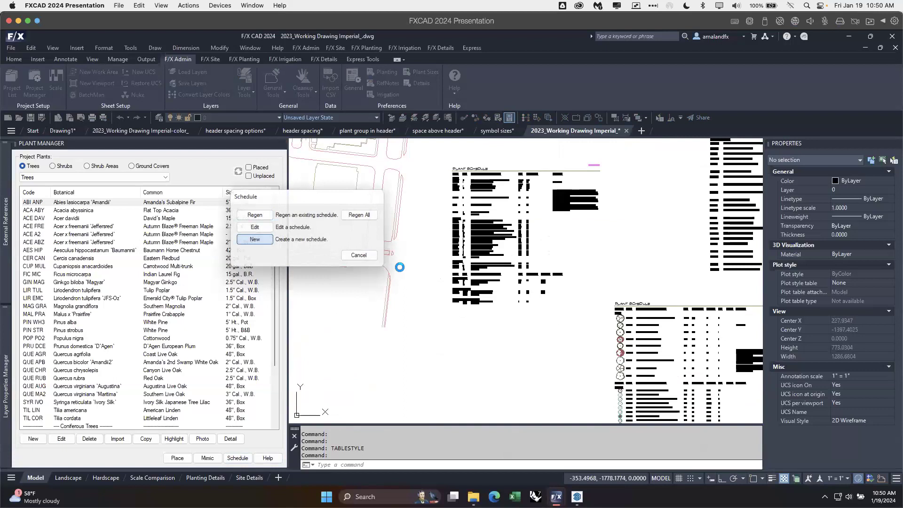
click(286, 197)
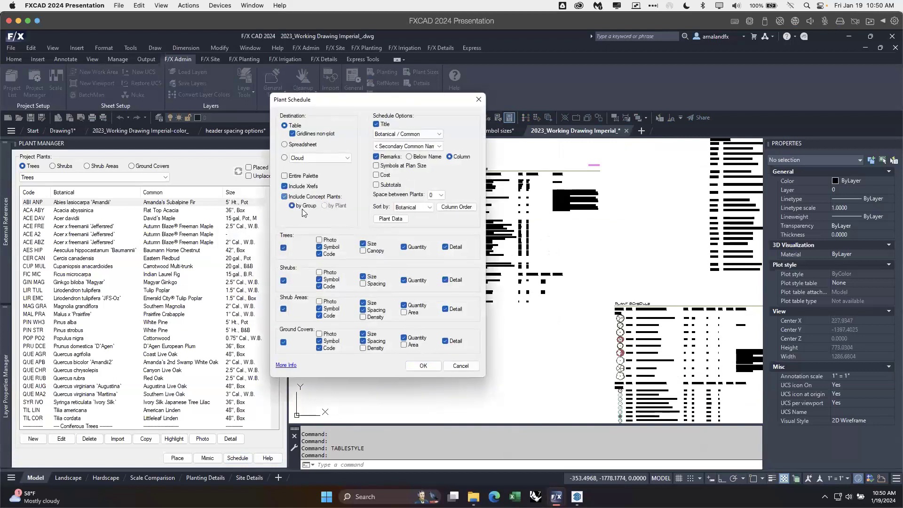
Step: Exclude details for trees, shrubs, shrub areas and ground covers, and place the schedule for the entire drawing below the existing plant schedule
click(445, 247)
click(446, 280)
click(445, 309)
click(446, 342)
click(423, 366)
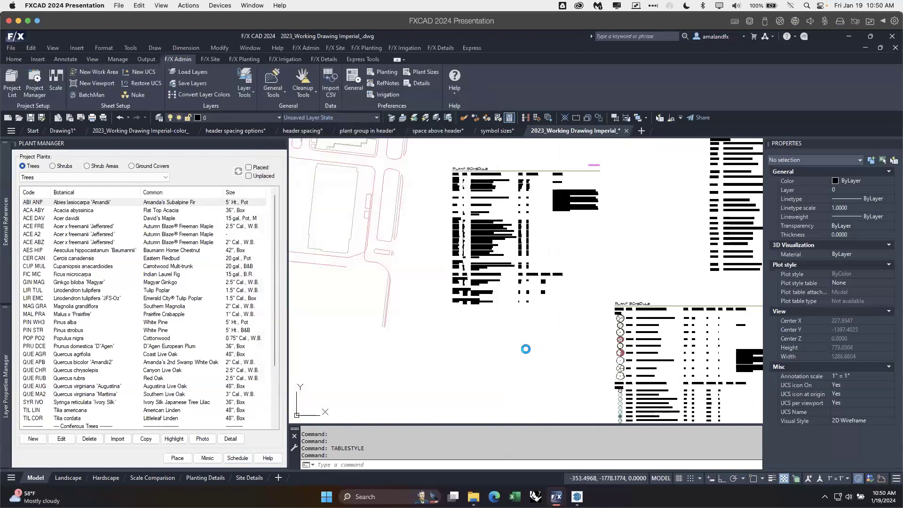
key(Return)
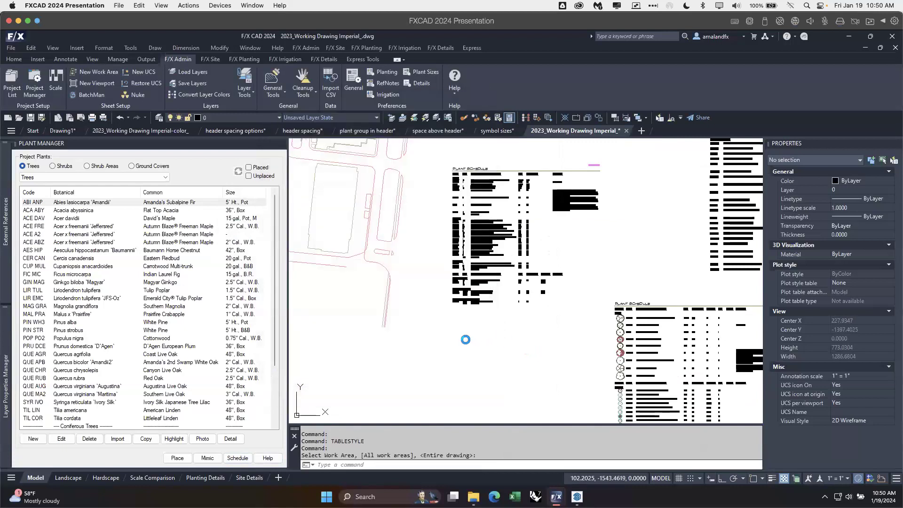
click(442, 330)
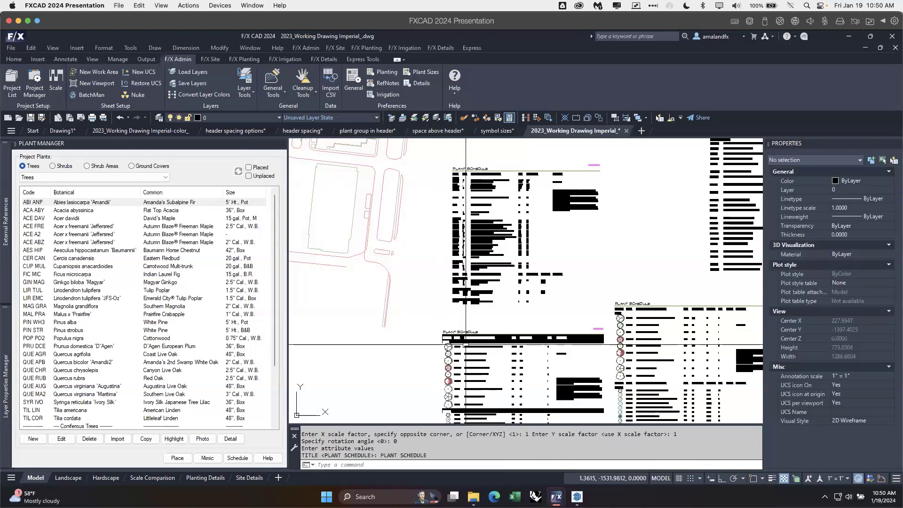
Step: Examine the header rows from the trees down to the ground covers in the new plant schedule
scroll(466, 342, up, 5)
scroll(560, 315, down, 3)
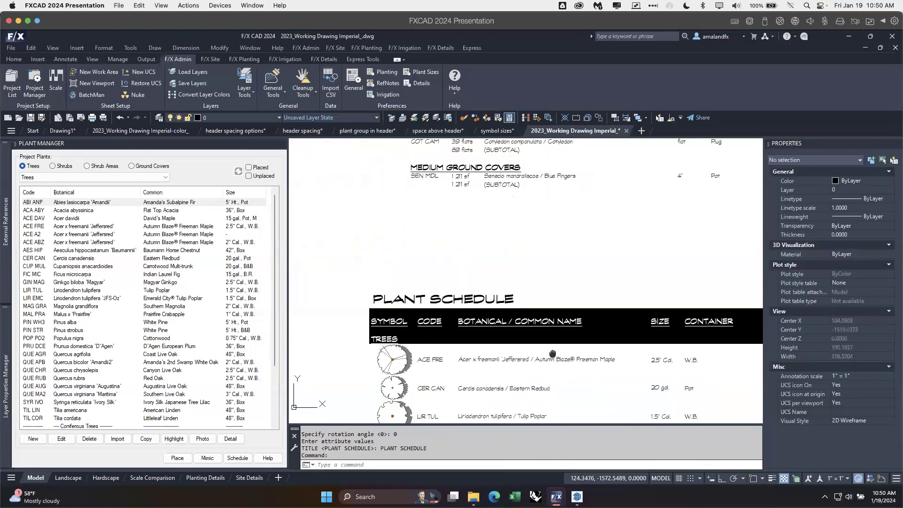
middle_drag(586, 316, 530, 258)
mouse_move(548, 346)
middle_down()
mouse_move(545, 296)
mouse_move(570, 273)
mouse_move(559, 262)
middle_up()
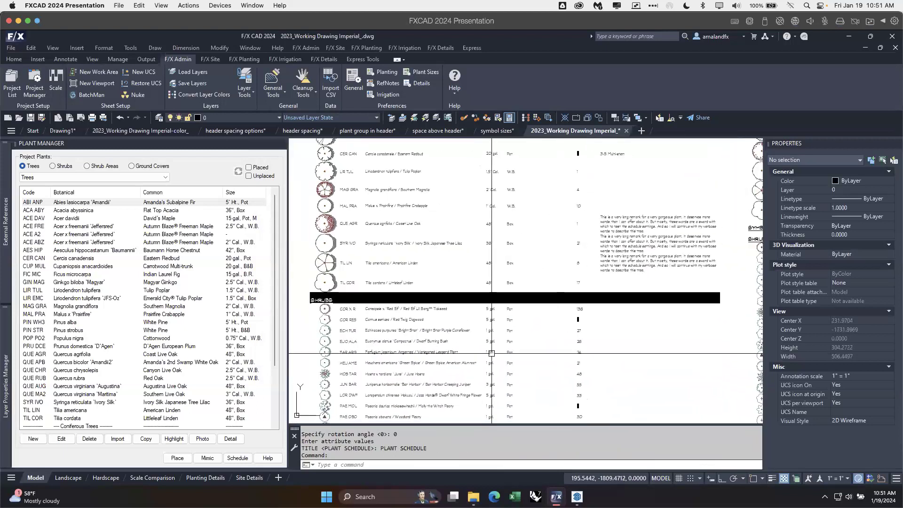
scroll(492, 353, down, 1)
middle_drag(510, 355, 494, 265)
mouse_move(496, 343)
middle_down()
mouse_move(493, 257)
mouse_move(491, 333)
mouse_move(477, 290)
middle_up()
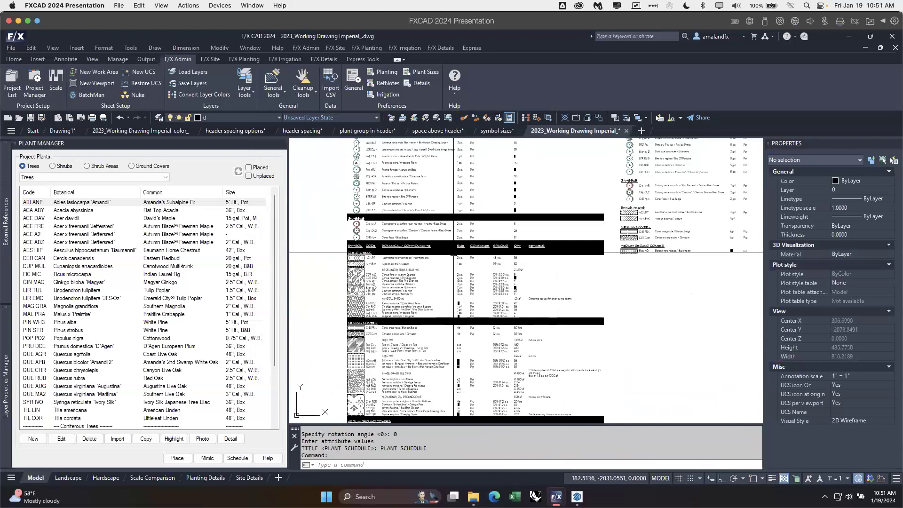
mouse_move(482, 310)
middle_down()
mouse_move(478, 236)
mouse_move(477, 308)
middle_up()
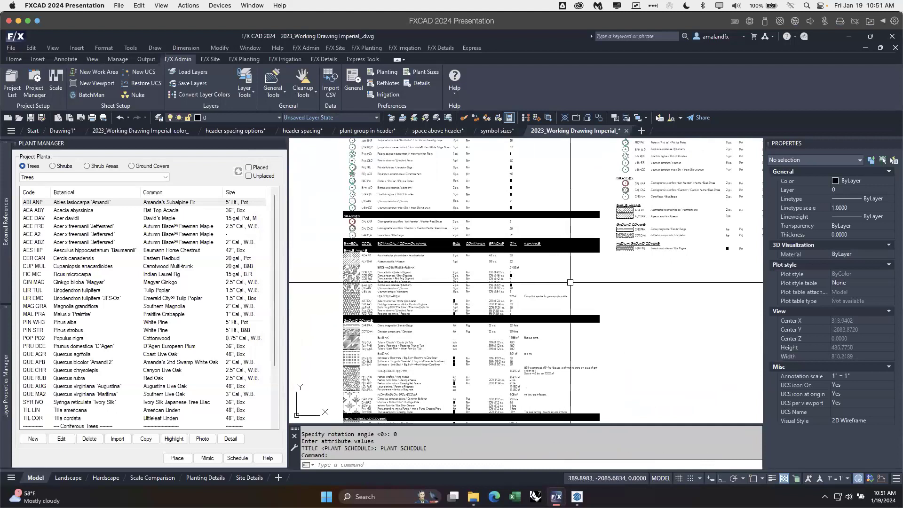
click(535, 260)
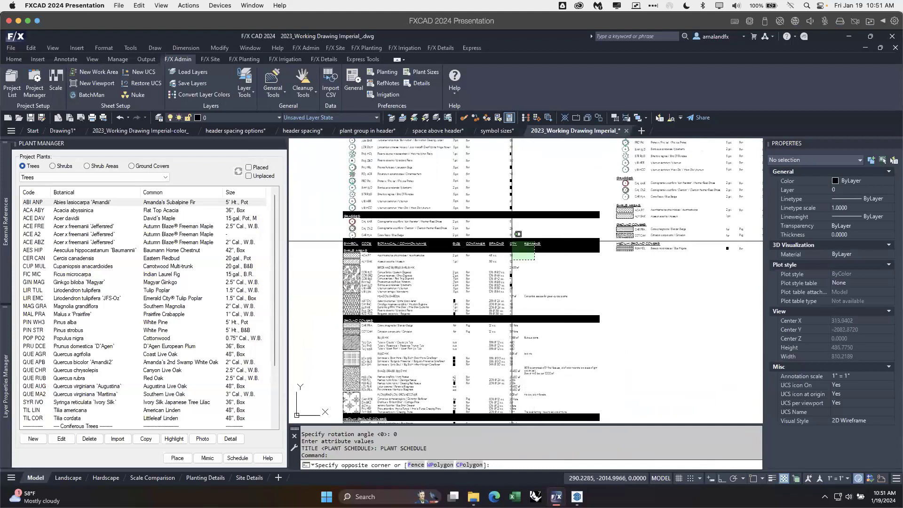
click(494, 249)
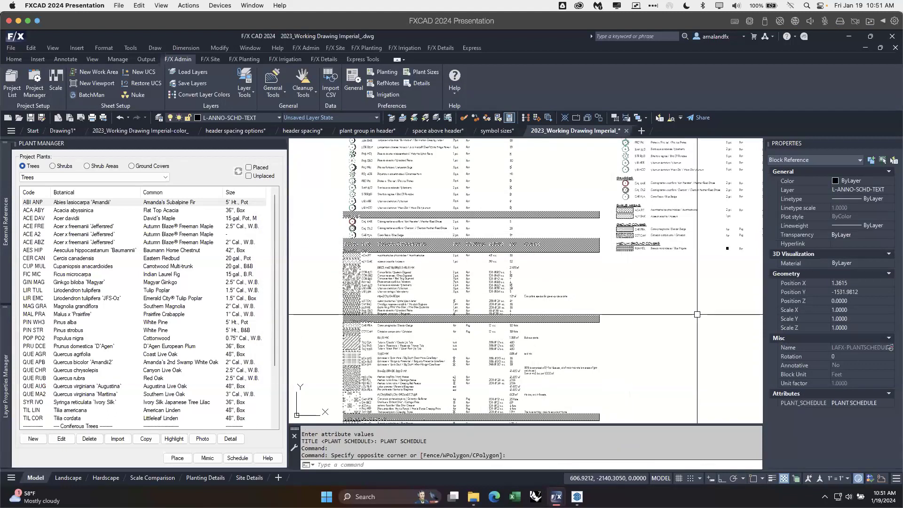
key(Escape)
Step: Review the preview of the LAFX-SCHEDULE-NPLT table style without changing it
text(tablestyle)
key(Return)
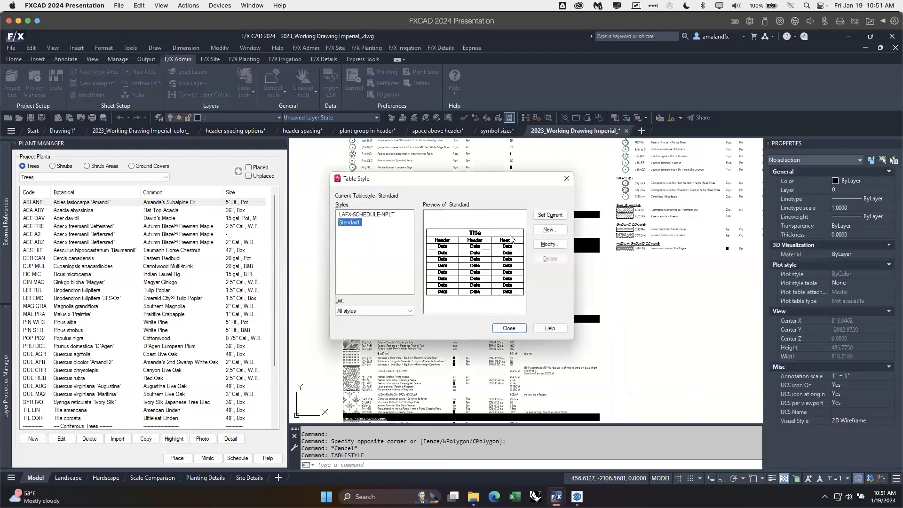
click(373, 216)
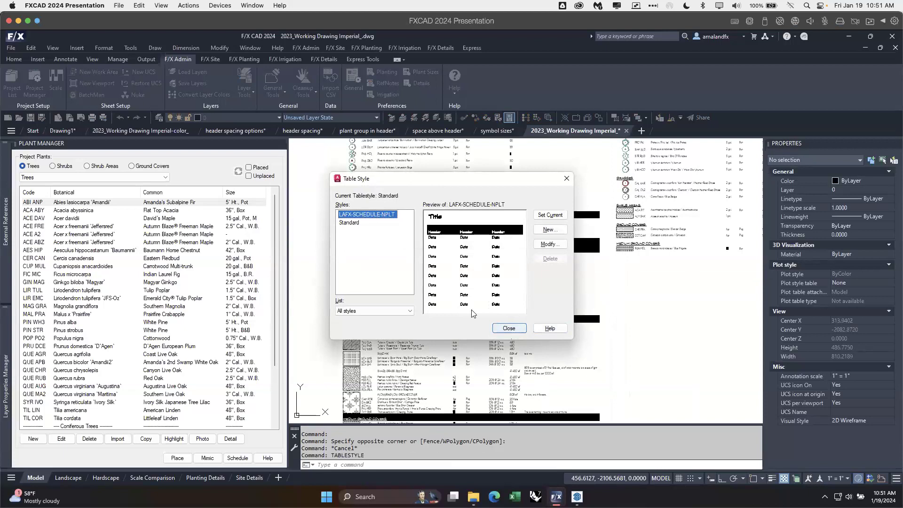
click(508, 329)
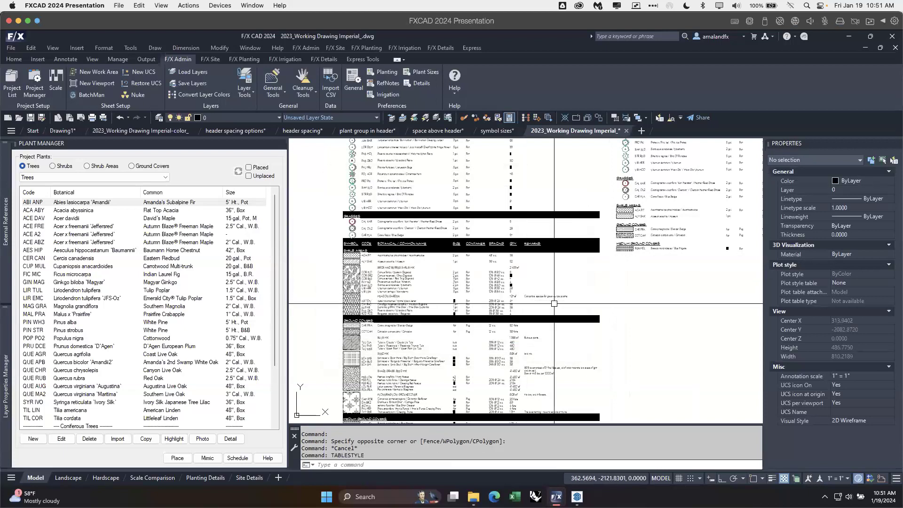
Step: Examine the title, column headers and tree rows of the new plant schedule beside the neighboring schedule
scroll(554, 313, down, 2)
mouse_move(558, 175)
middle_down()
mouse_move(572, 191)
mouse_move(559, 324)
middle_up()
scroll(564, 252, up, 2)
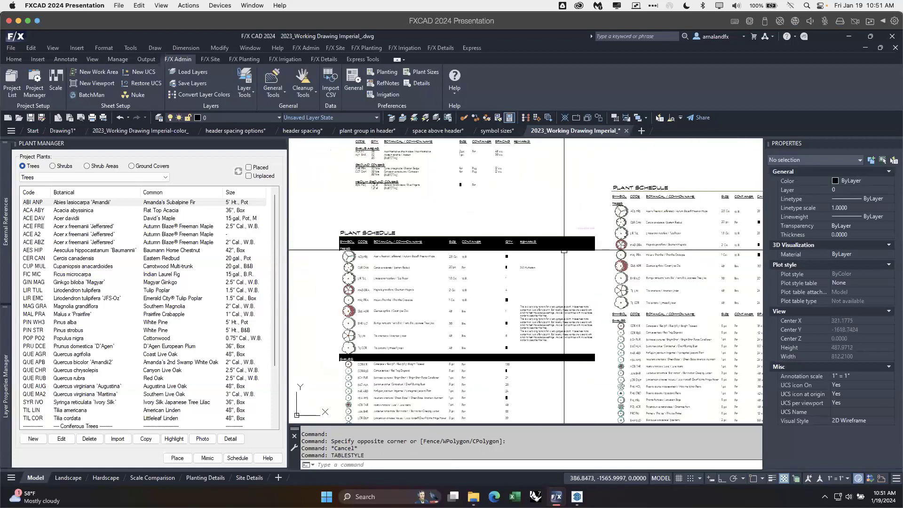
scroll(564, 251, up, 2)
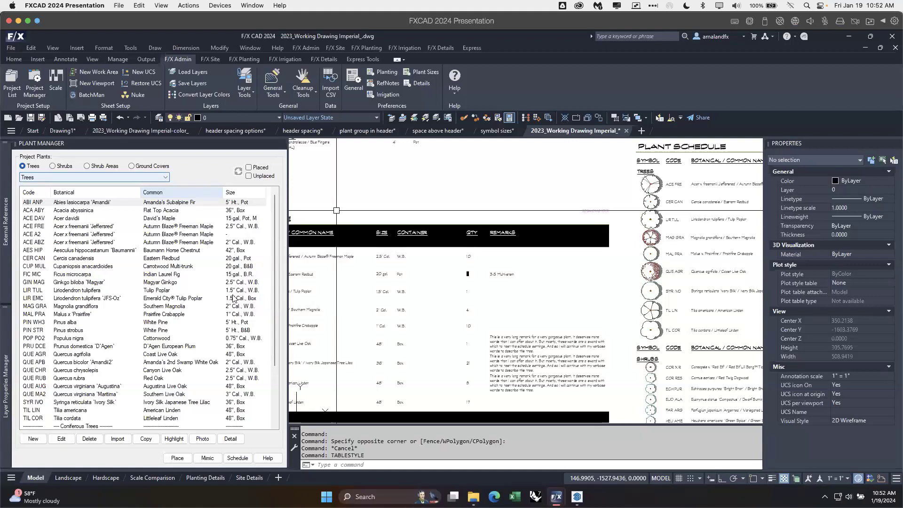
click(426, 157)
click(412, 173)
scroll(408, 174, down, 6)
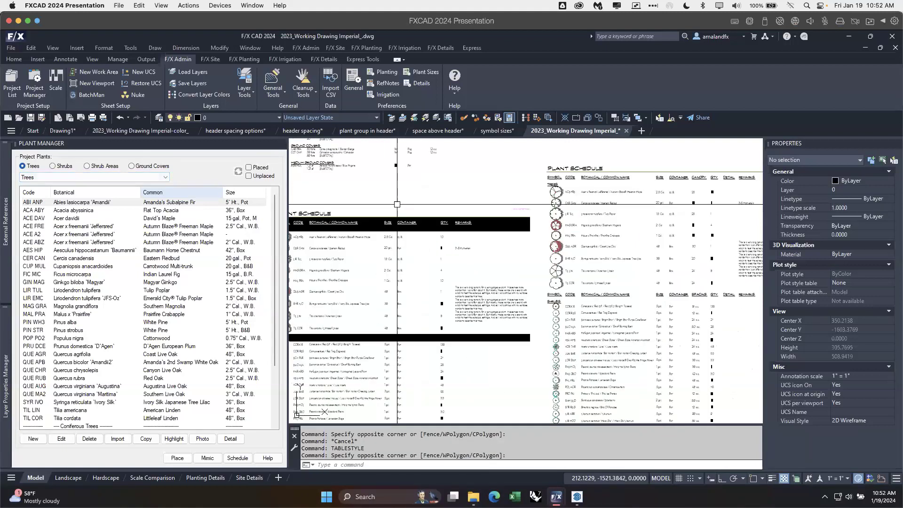
Step: View the bloom schedule and the plant schedule with photos
mouse_move(436, 203)
middle_down()
mouse_move(403, 267)
mouse_move(383, 371)
middle_up()
middle_drag(479, 243, 457, 325)
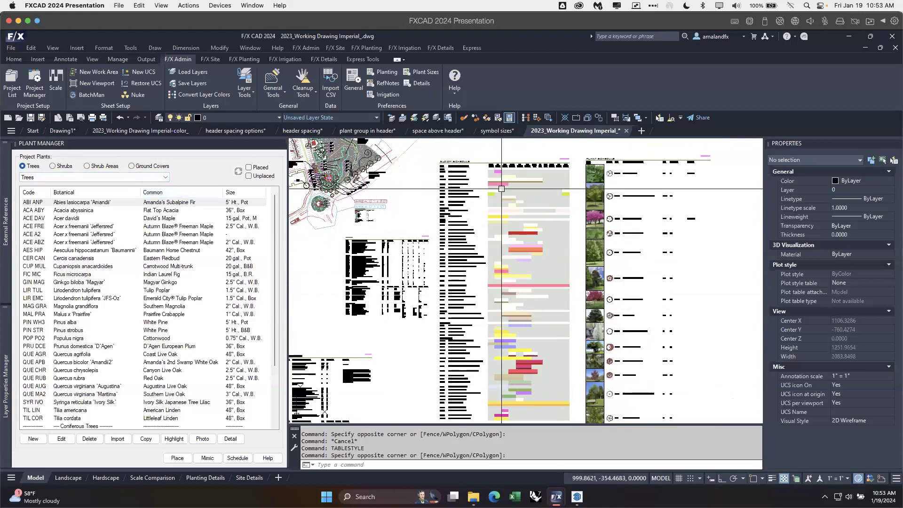
scroll(491, 174, up, 2)
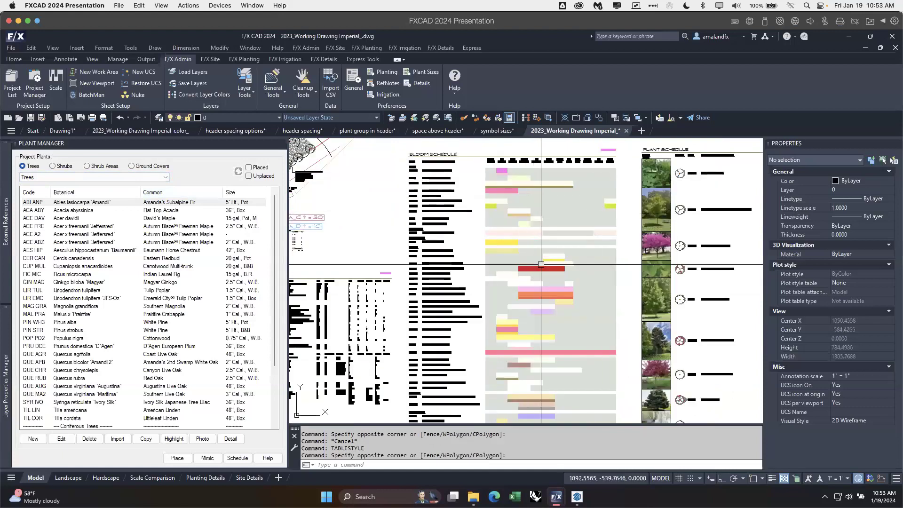
mouse_move(659, 247)
middle_down()
mouse_move(596, 242)
mouse_move(468, 270)
middle_up()
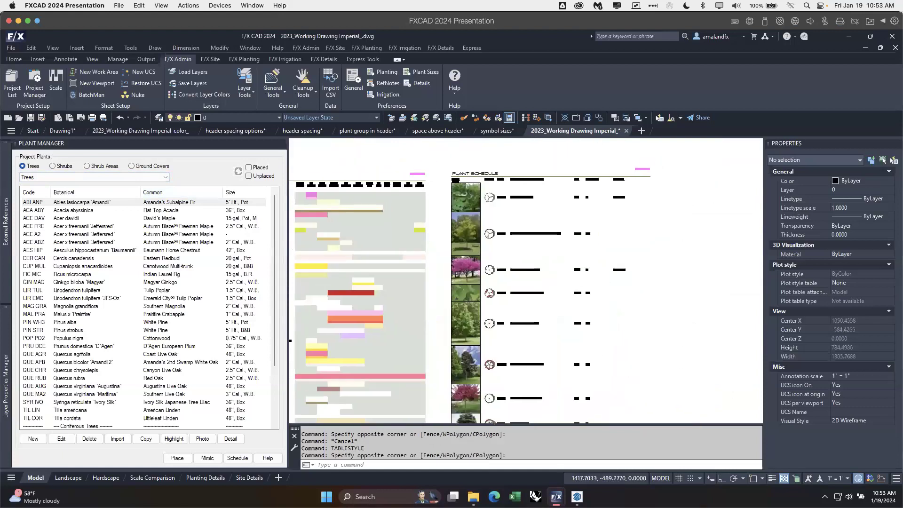
Step: Set the plant size preferences for trees to 3 columns, adding User Field 3 with the schedule title Field3
scroll(657, 209, up, 2)
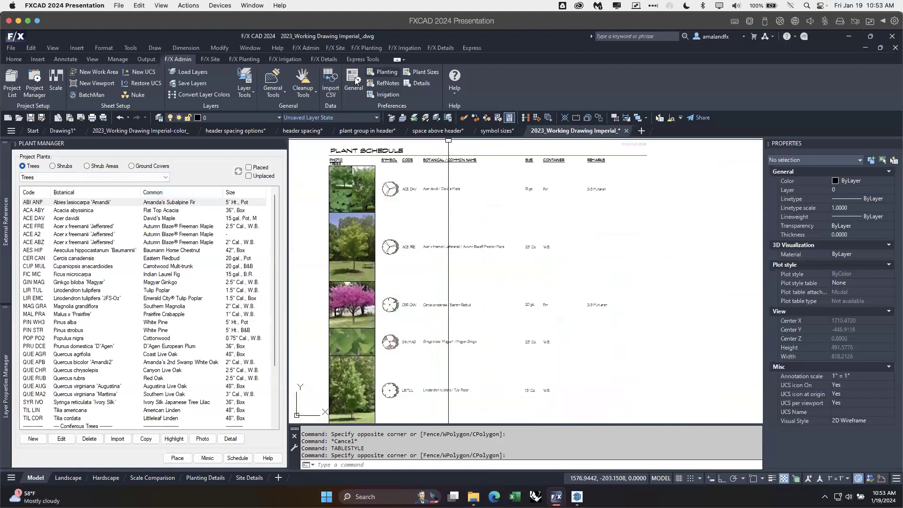
click(417, 76)
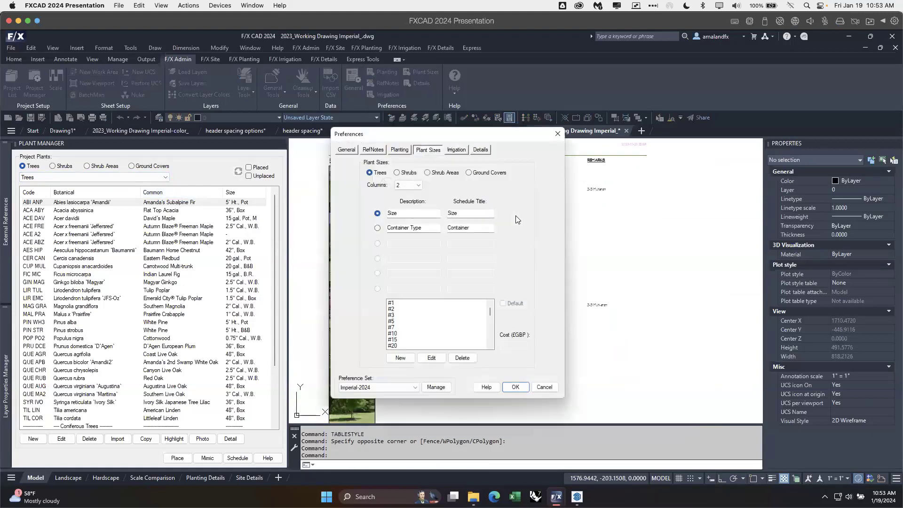
click(414, 188)
click(405, 207)
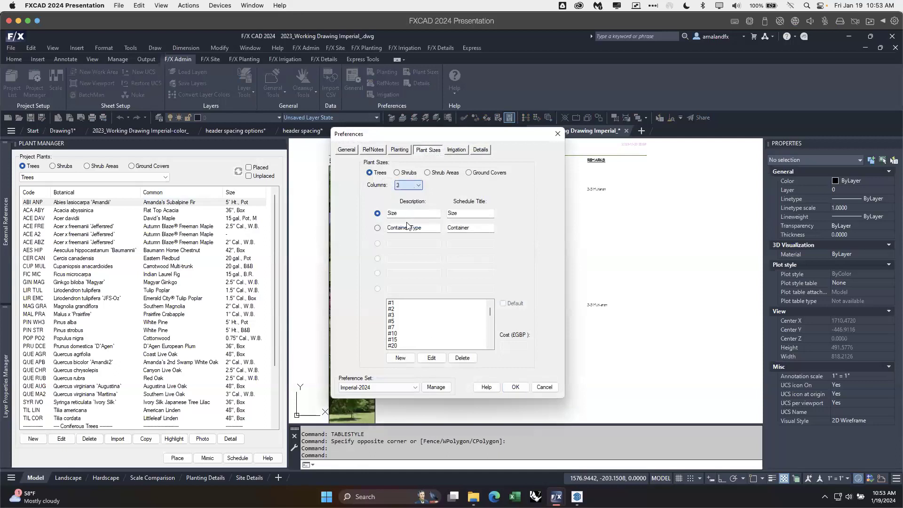
drag(420, 244, 373, 242)
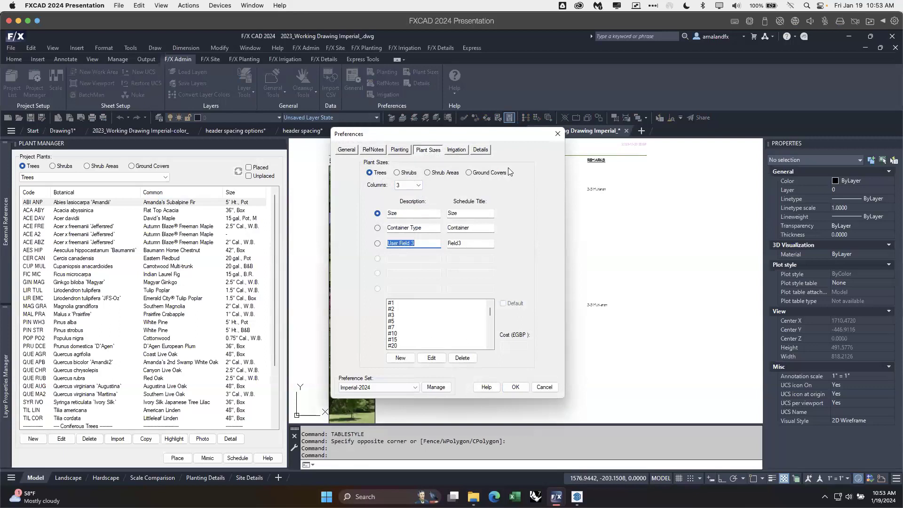
drag(415, 243, 387, 229)
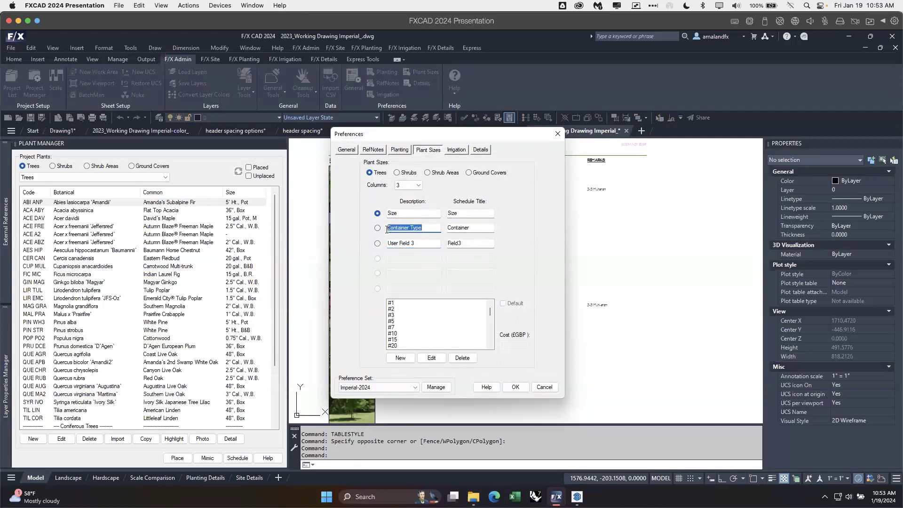
click(422, 244)
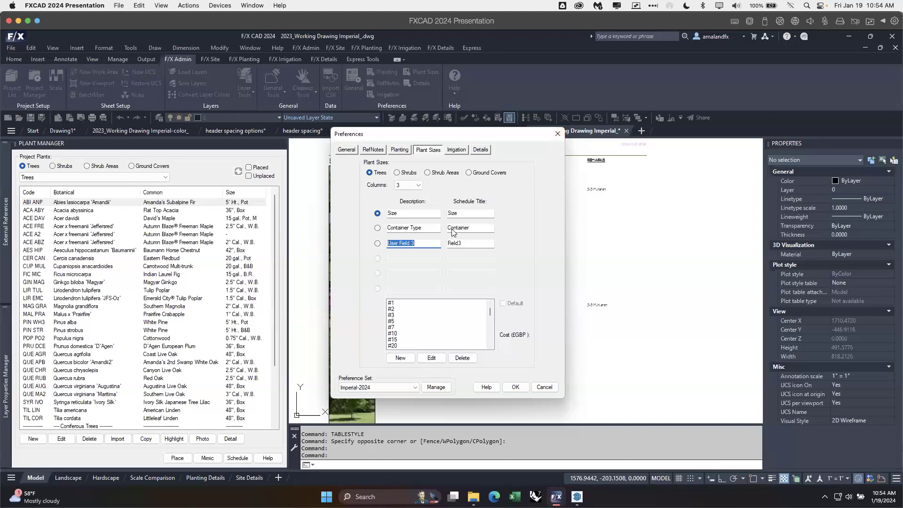
click(557, 134)
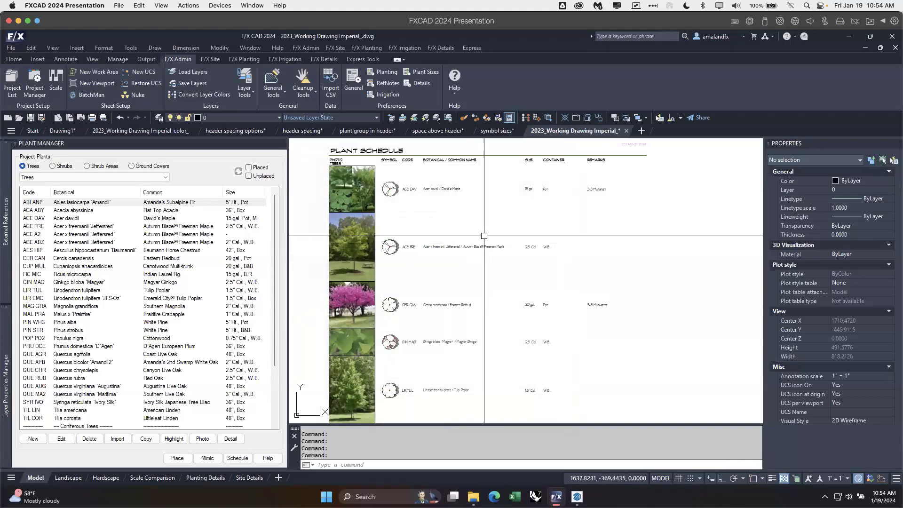
Step: Review the plant info and expanded plant data of Cercis canadensis without changing them
click(94, 234)
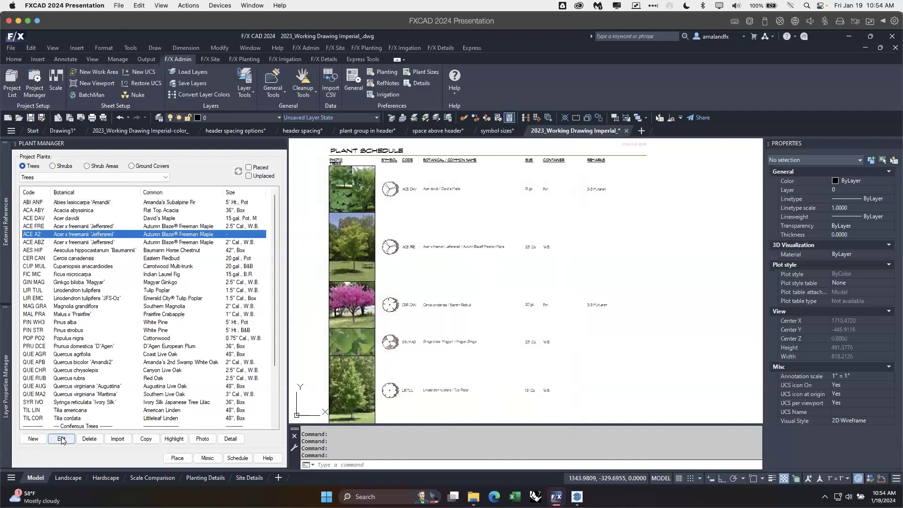
click(91, 258)
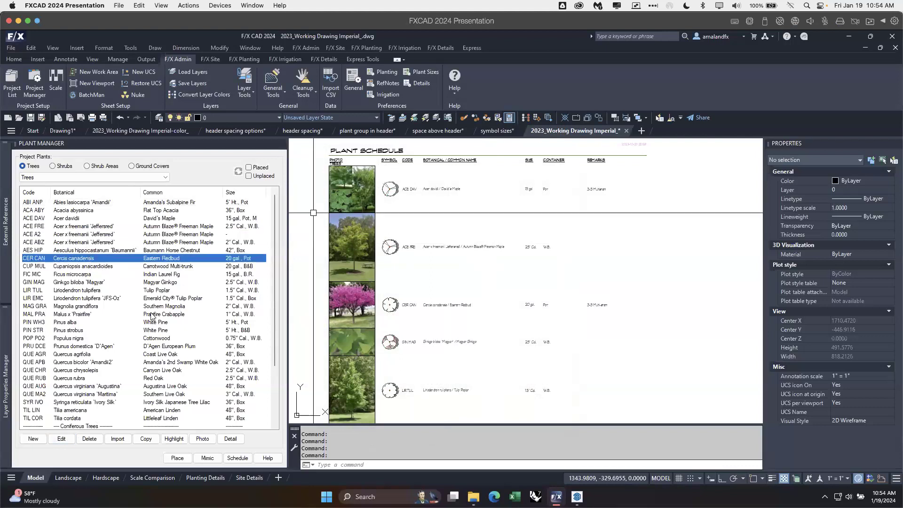
click(64, 441)
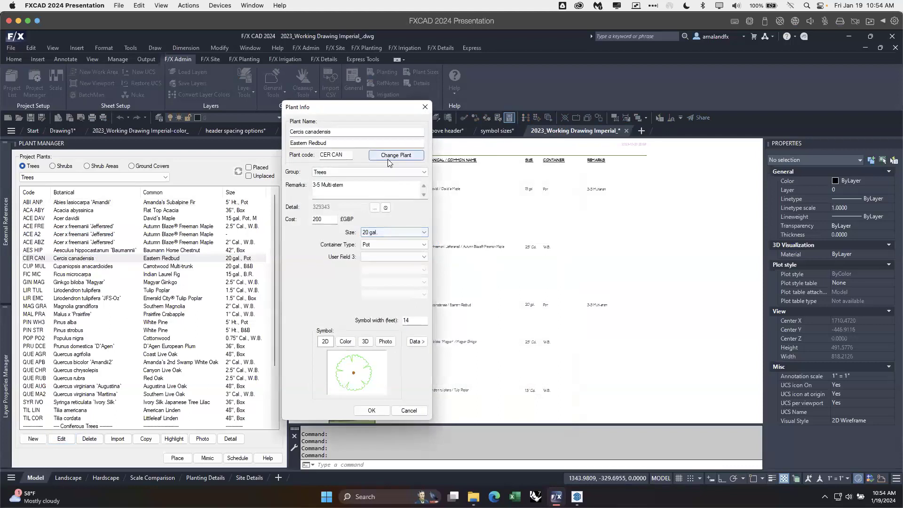
click(417, 342)
drag(572, 111, 455, 112)
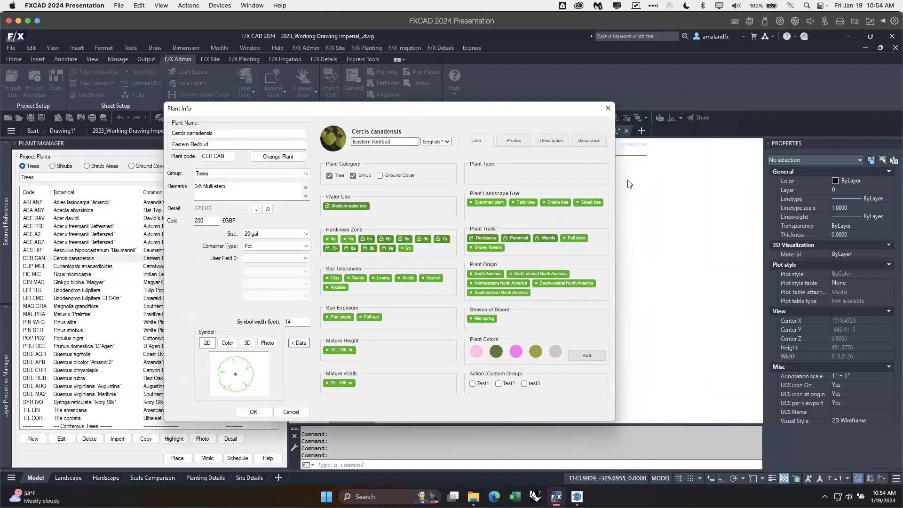
click(608, 108)
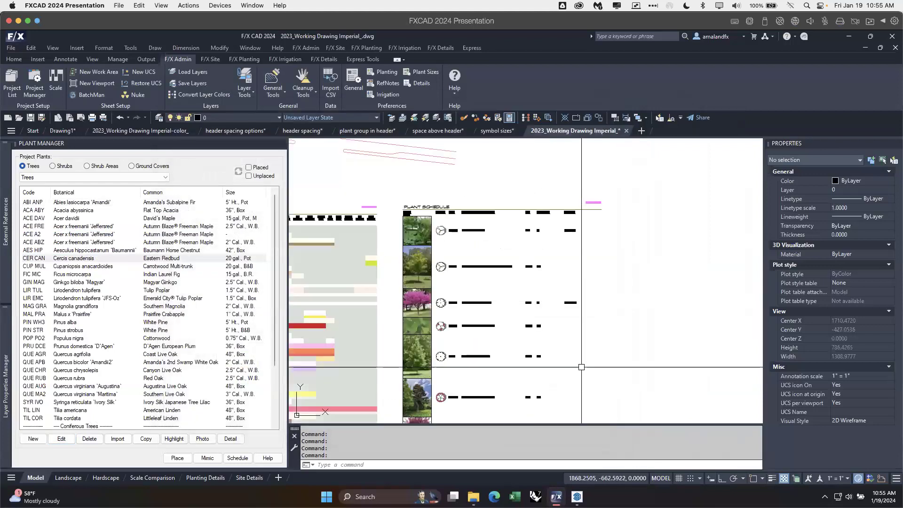
Step: Start a new plant schedule and include Plant Origin as a grouped plant data field
middle_drag(581, 367, 595, 315)
click(239, 459)
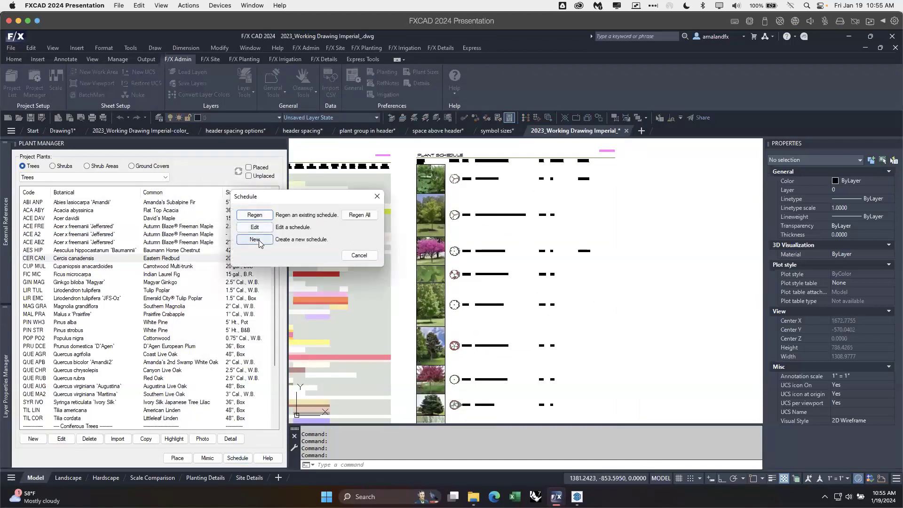
click(254, 240)
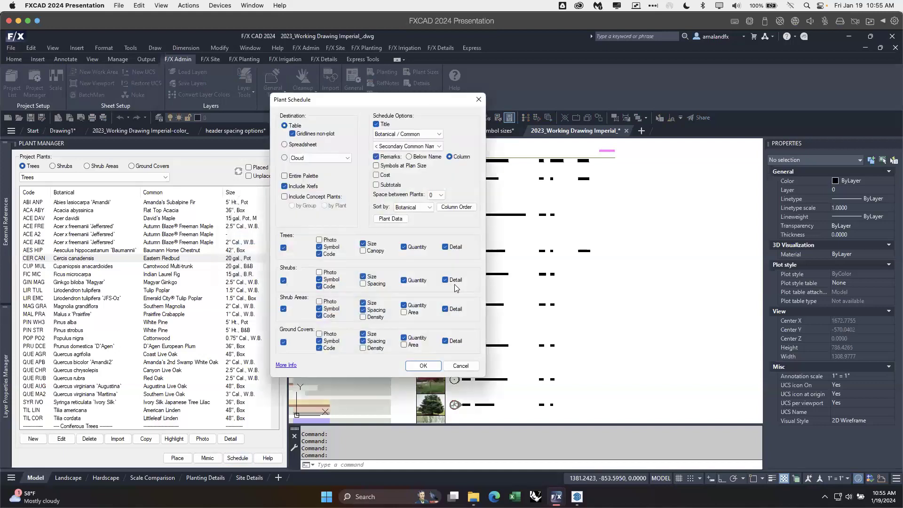
drag(420, 106, 417, 130)
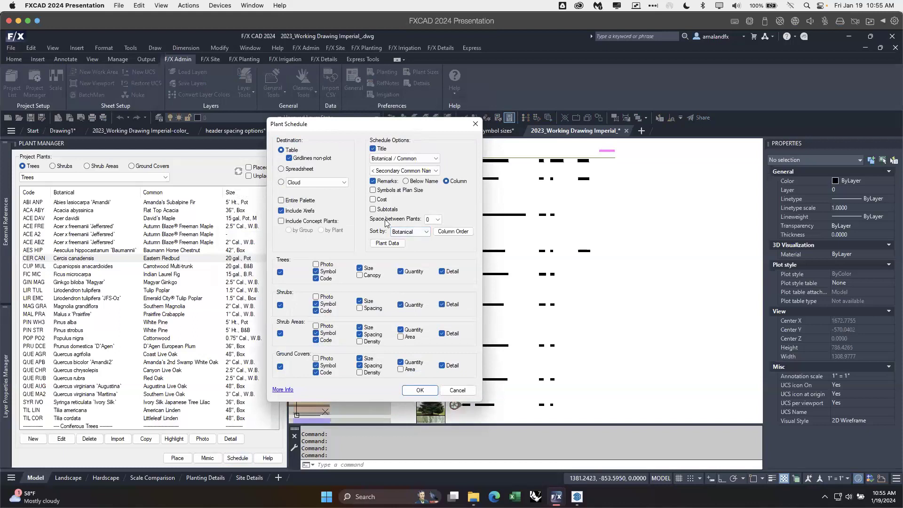
click(395, 245)
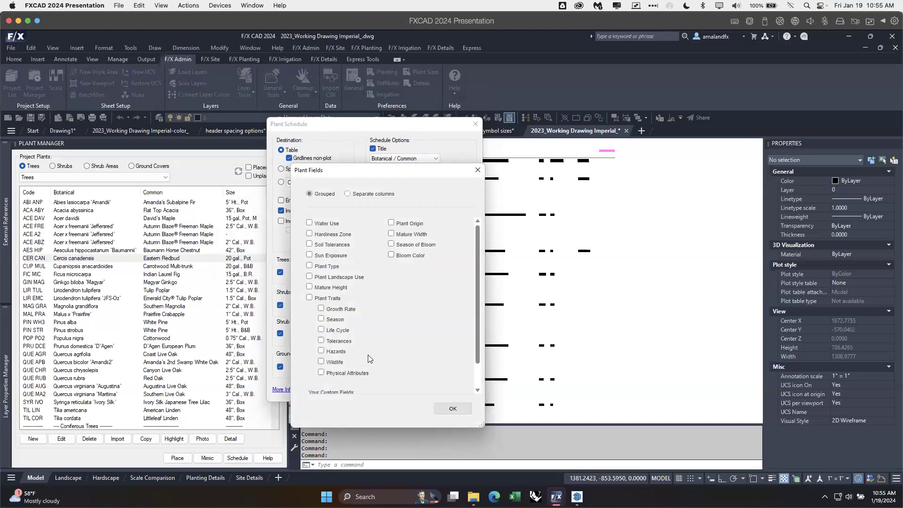
scroll(368, 352, down, 2)
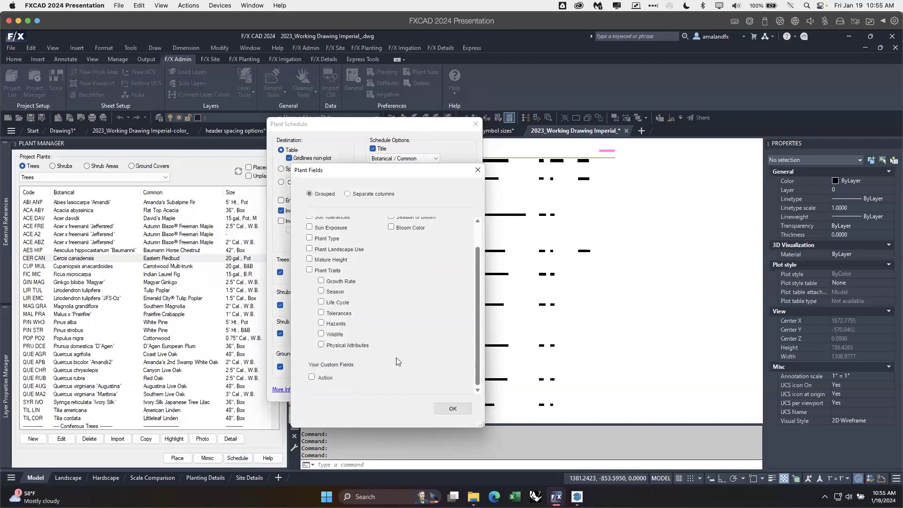
scroll(398, 361, up, 2)
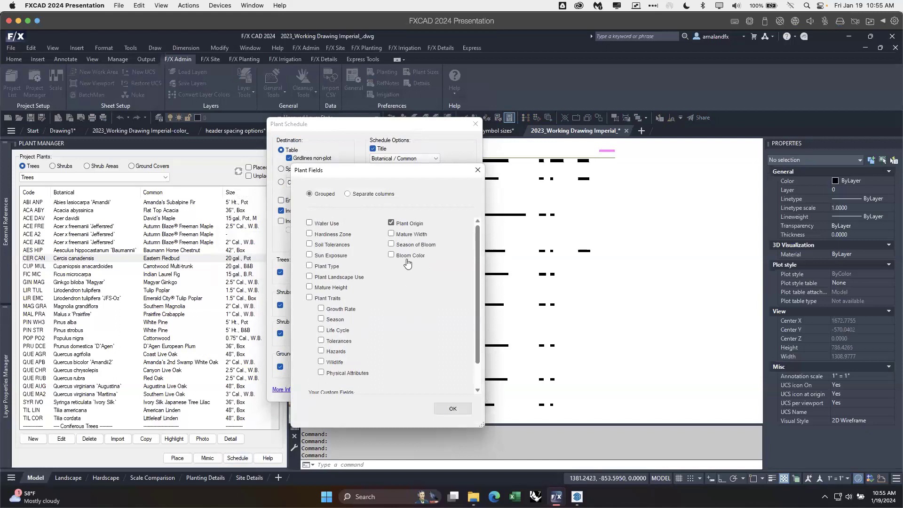
click(391, 222)
click(453, 409)
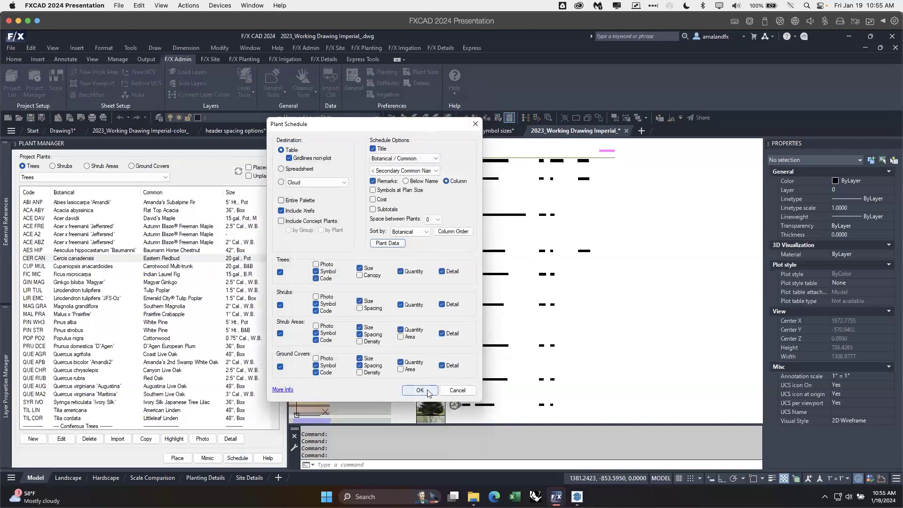
Step: Generate the schedule for the entire drawing and place it in the empty area beside the photo schedule
click(429, 392)
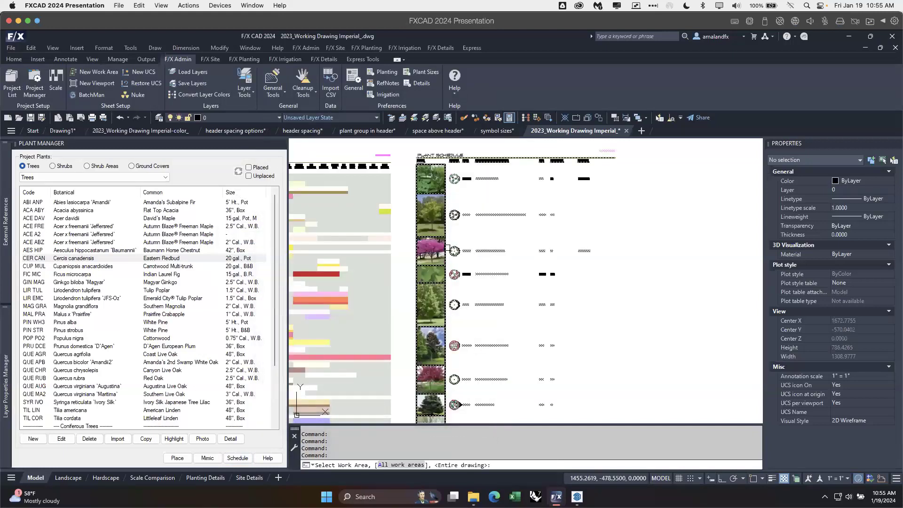
key(Return)
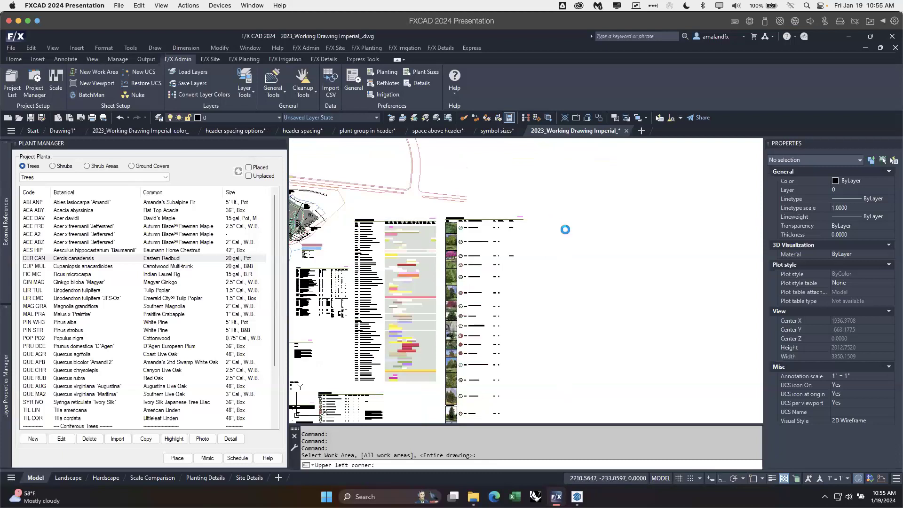
click(565, 230)
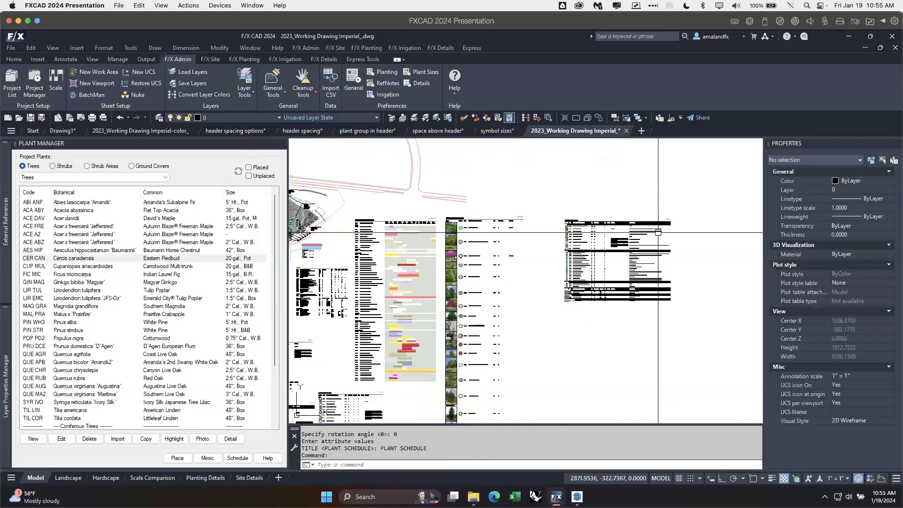
Step: Examine the Plant Origin column and its entries across the plant groups in the new schedule
scroll(658, 233, up, 6)
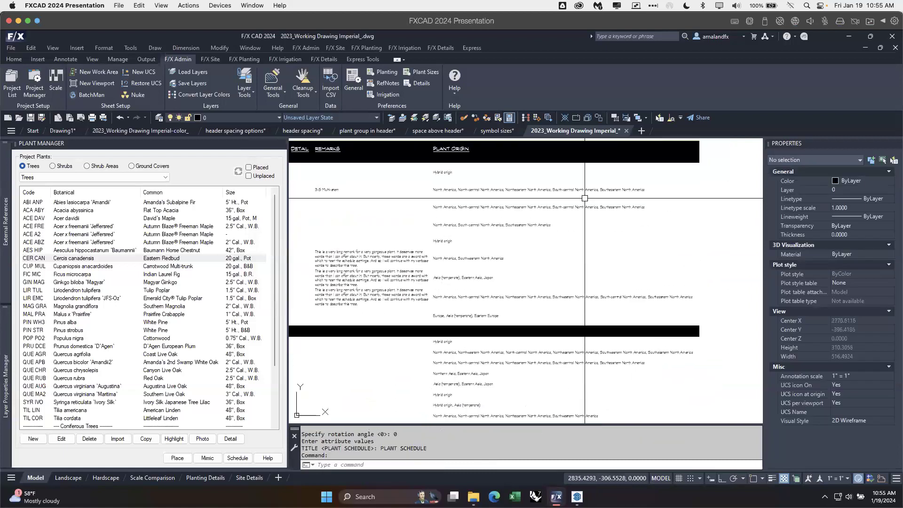
scroll(585, 198, up, 2)
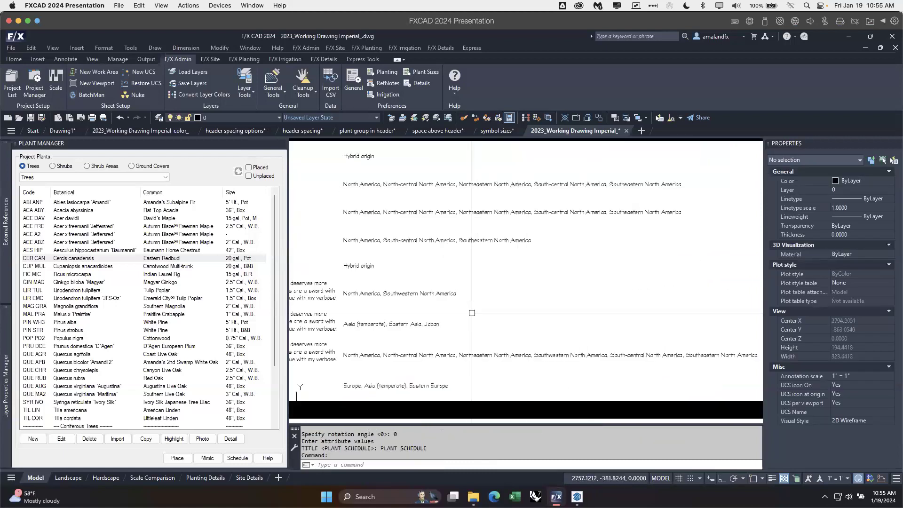
middle_drag(492, 355, 487, 192)
middle_drag(460, 327, 474, 223)
mouse_move(468, 370)
middle_down()
mouse_move(462, 257)
mouse_move(518, 253)
middle_up()
scroll(470, 324, down, 3)
click(511, 223)
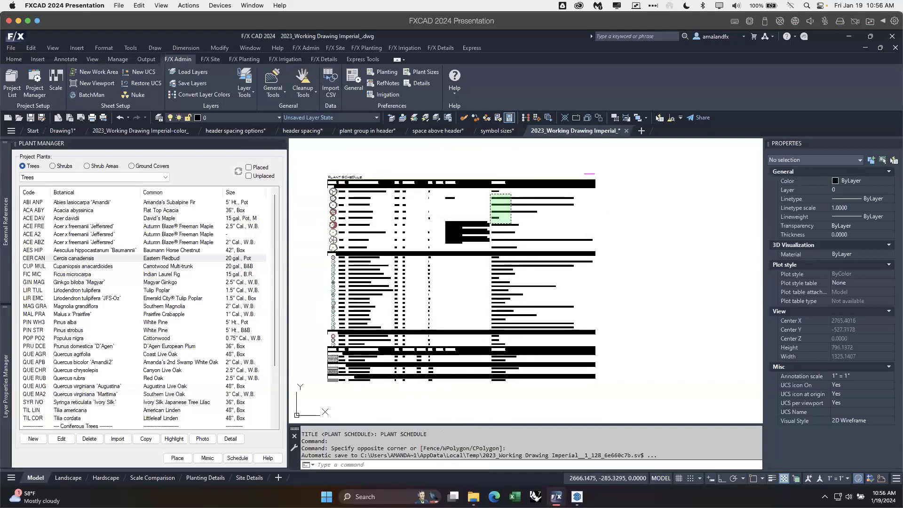
scroll(543, 188, up, 5)
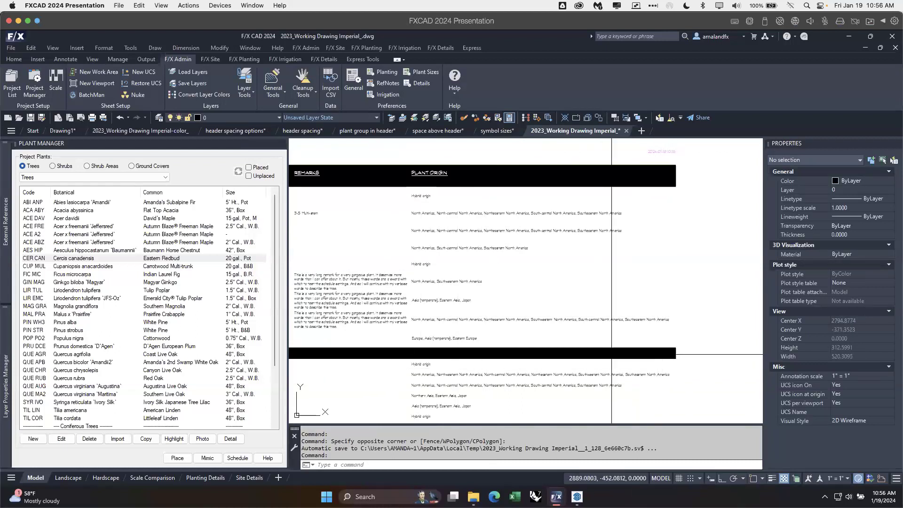
scroll(574, 330, down, 3)
middle_drag(577, 340, 601, 277)
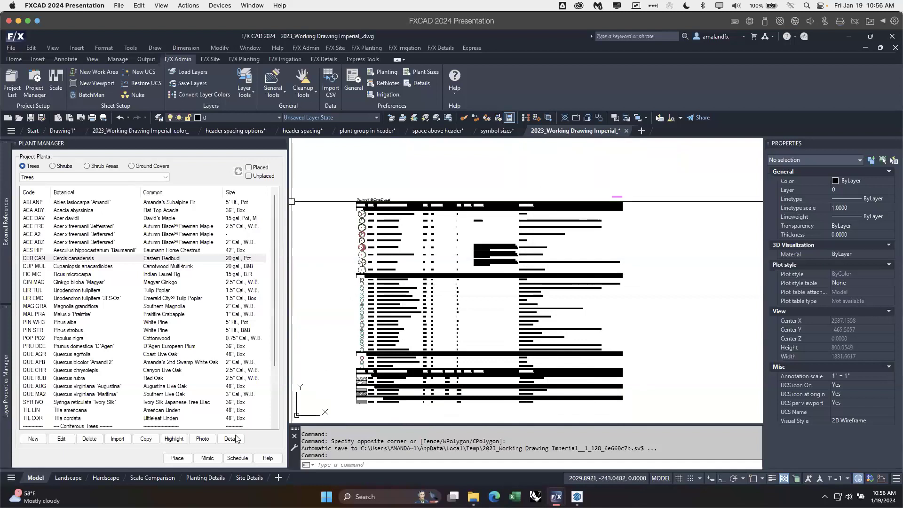
Step: Review the plant origin, traits and custom group data of Cercis canadensis again
click(101, 259)
click(61, 439)
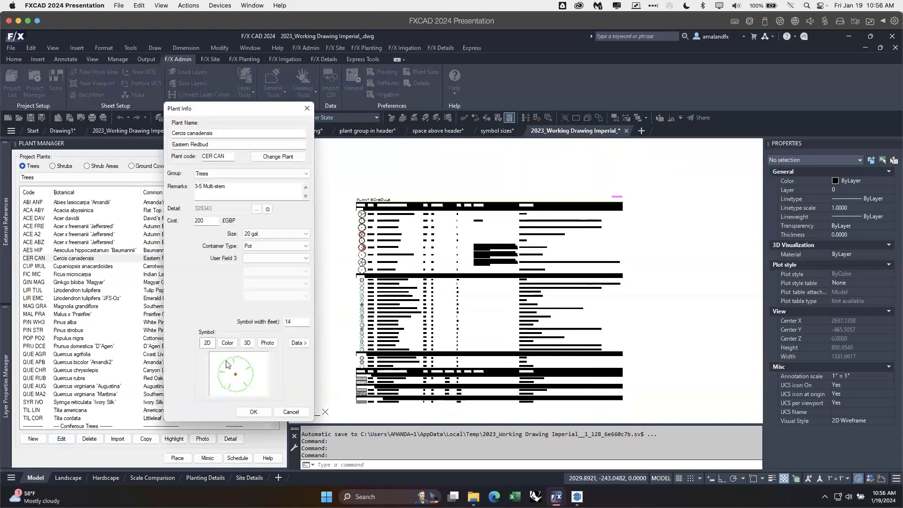
click(297, 343)
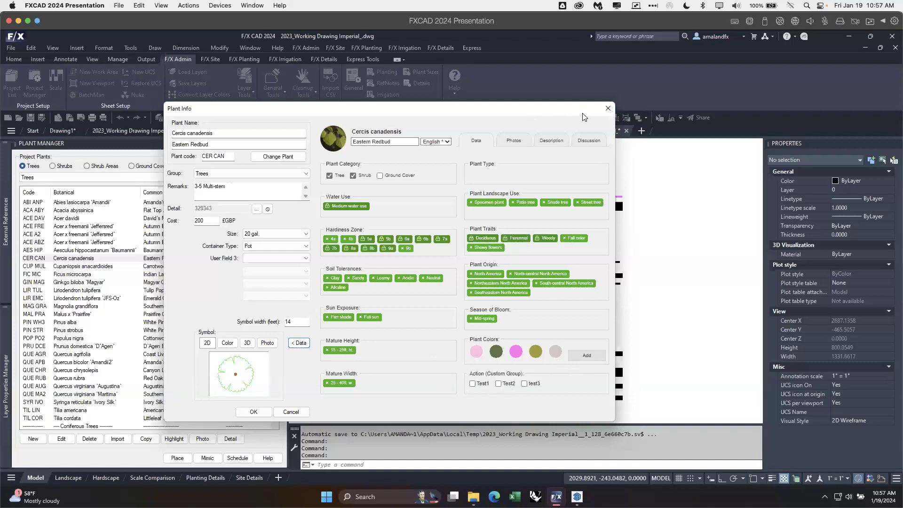
click(608, 108)
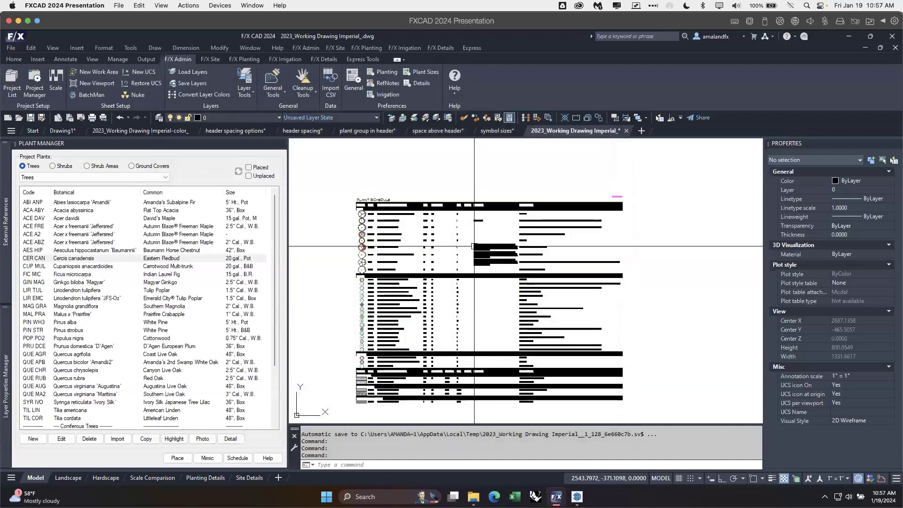
scroll(463, 286, down, 2)
mouse_move(417, 322)
middle_down()
mouse_move(497, 292)
mouse_move(420, 325)
mouse_move(499, 275)
middle_up()
middle_drag(409, 293, 506, 335)
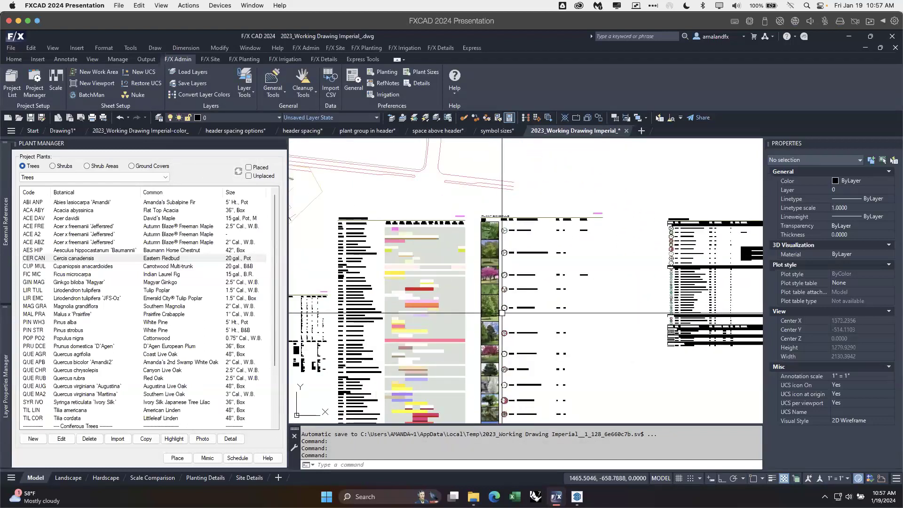
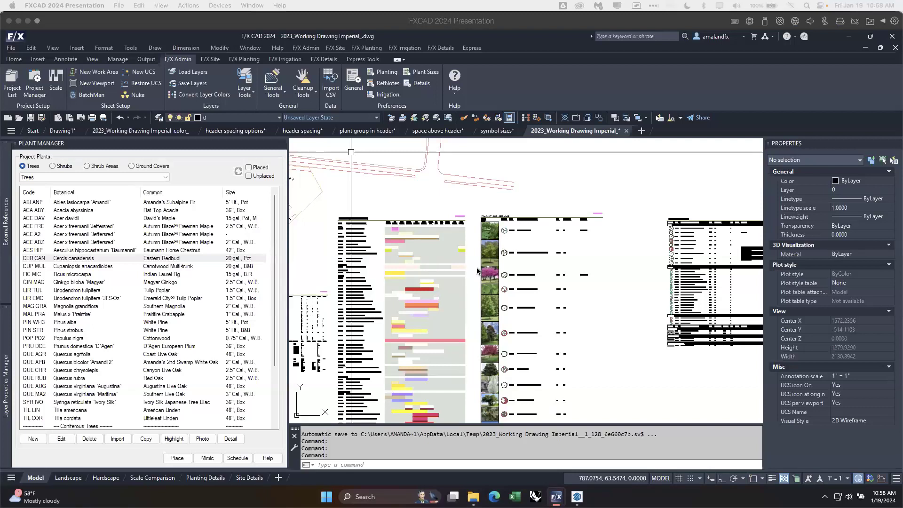
Step: Examine the plant schedule with the Plant Origin column from its trees down to its ground cover groups
click(535, 206)
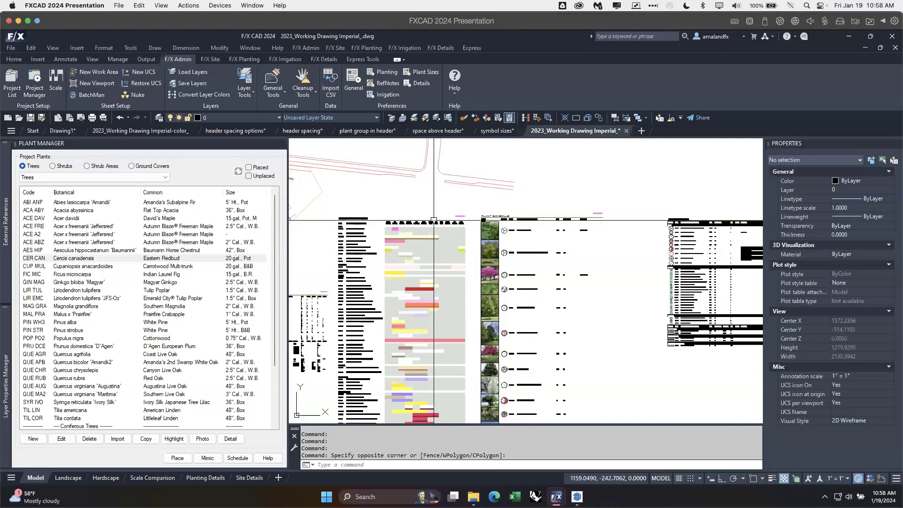
middle_drag(668, 240, 475, 259)
scroll(551, 248, up, 2)
middle_drag(626, 297, 583, 226)
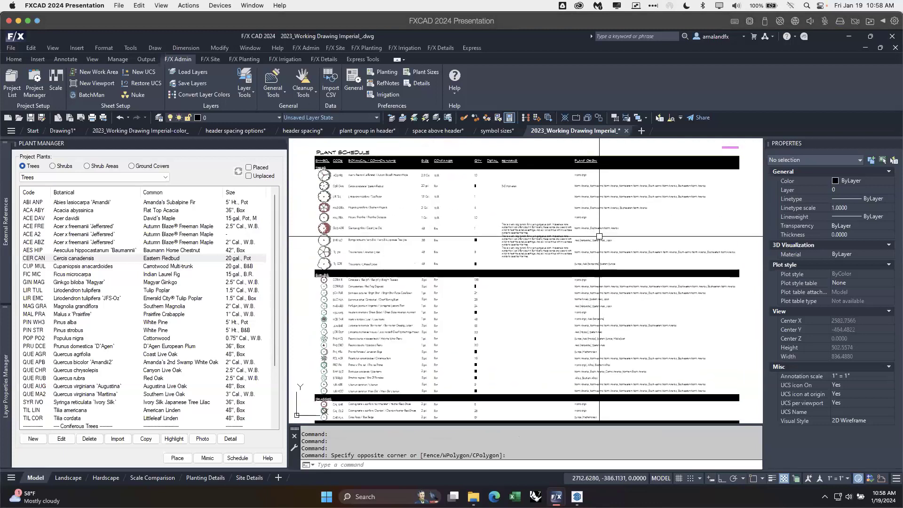
mouse_move(580, 309)
middle_down()
mouse_move(569, 201)
mouse_move(575, 278)
mouse_move(580, 228)
middle_up()
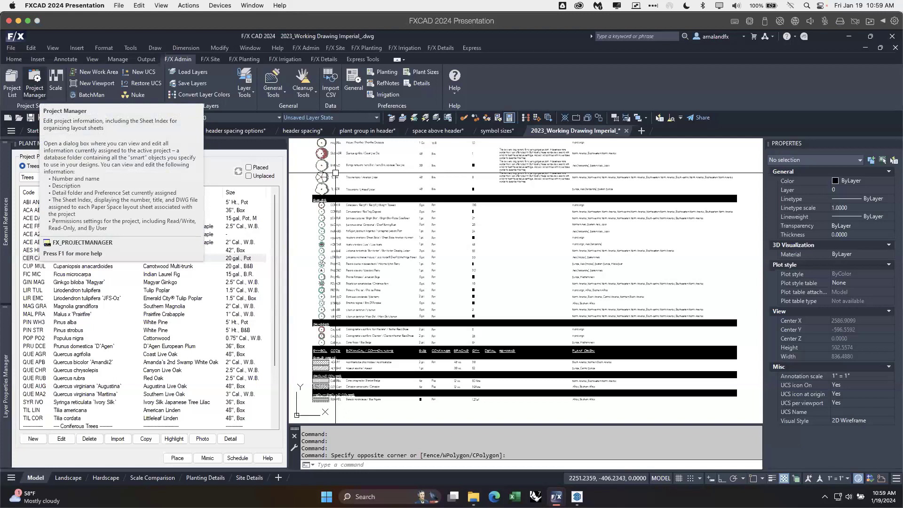
click(510, 246)
click(515, 246)
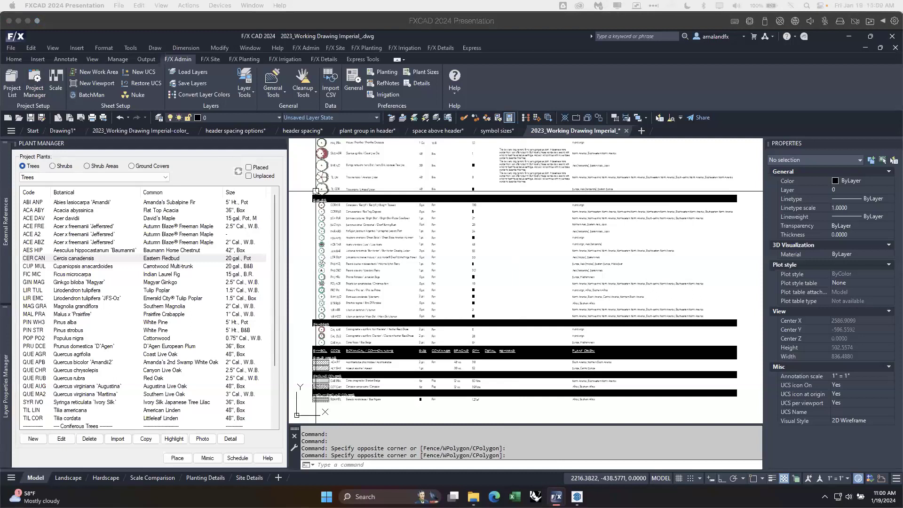
click(754, 246)
click(751, 237)
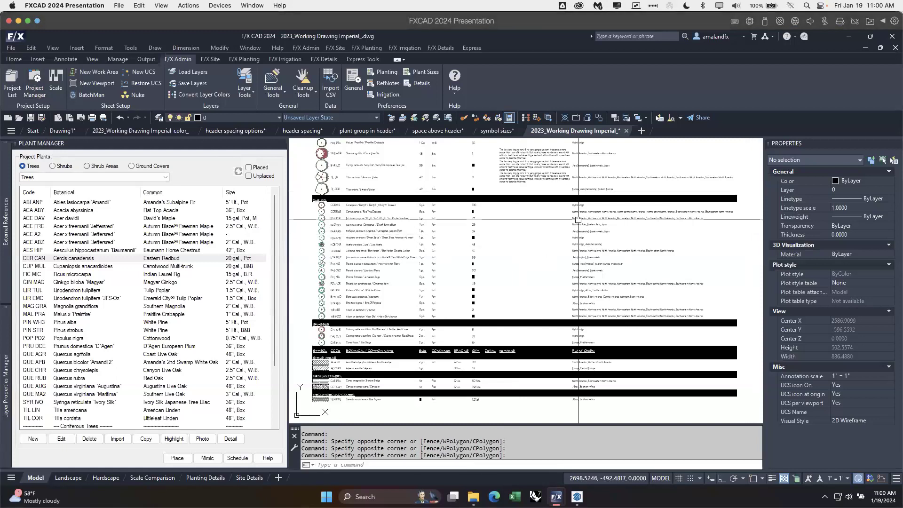
Step: Open the online Help learning resources in the browser, move its window clear of the plant list and find the help search
click(457, 94)
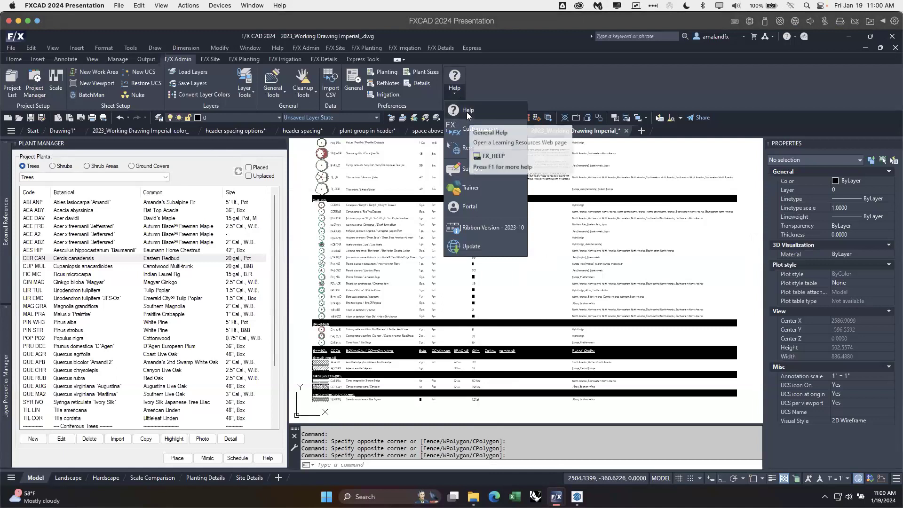
click(467, 113)
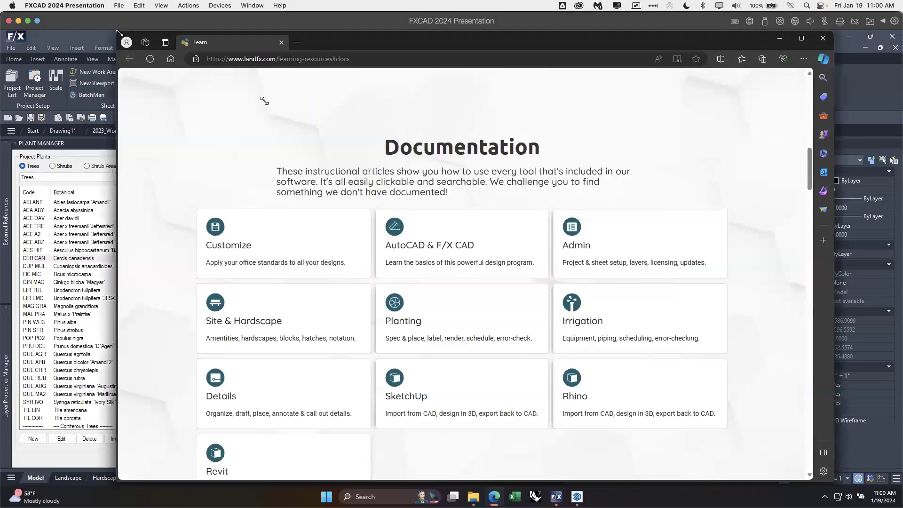
mouse_move(118, 31)
mouse_down()
mouse_move(454, 137)
mouse_move(421, 162)
mouse_move(329, 146)
mouse_up()
drag(590, 154, 627, 91)
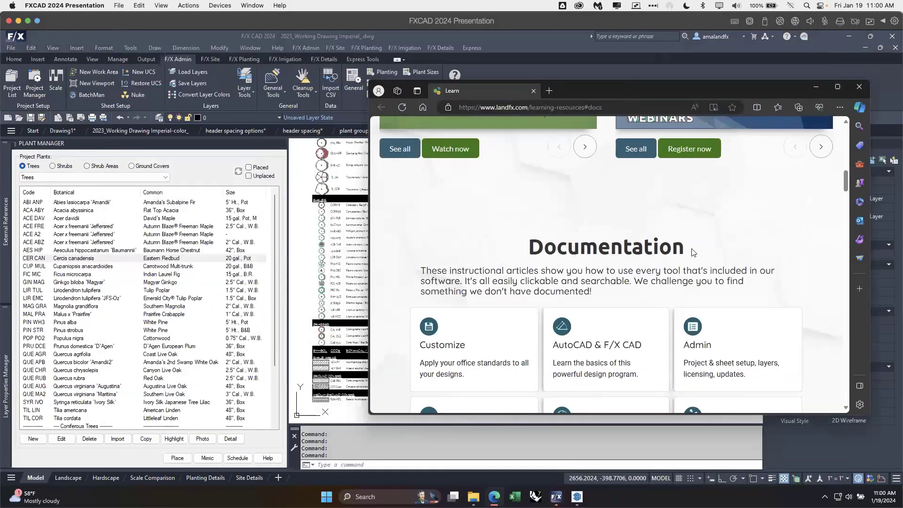
scroll(645, 255, up, 5)
scroll(645, 255, up, 5)
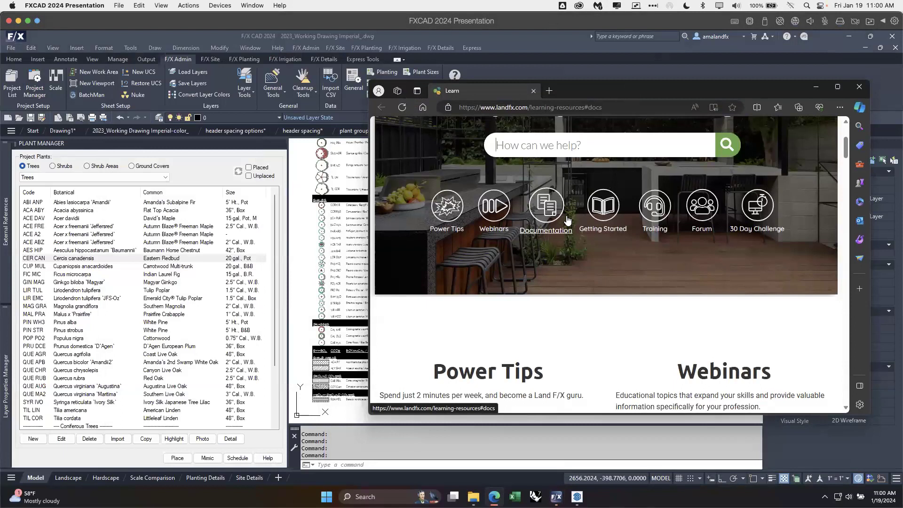
Step: Search the learning resources for "existing", review the suggested articles and dismiss them
text(existing)
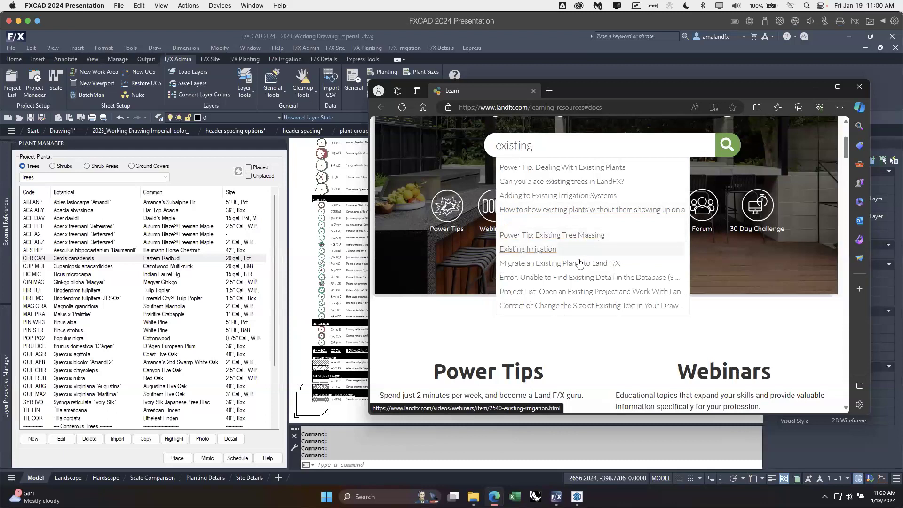
click(571, 343)
Step: Open the full webinar library, widen the browser window and browse the webinar list
scroll(641, 333, down, 1)
scroll(641, 333, down, 5)
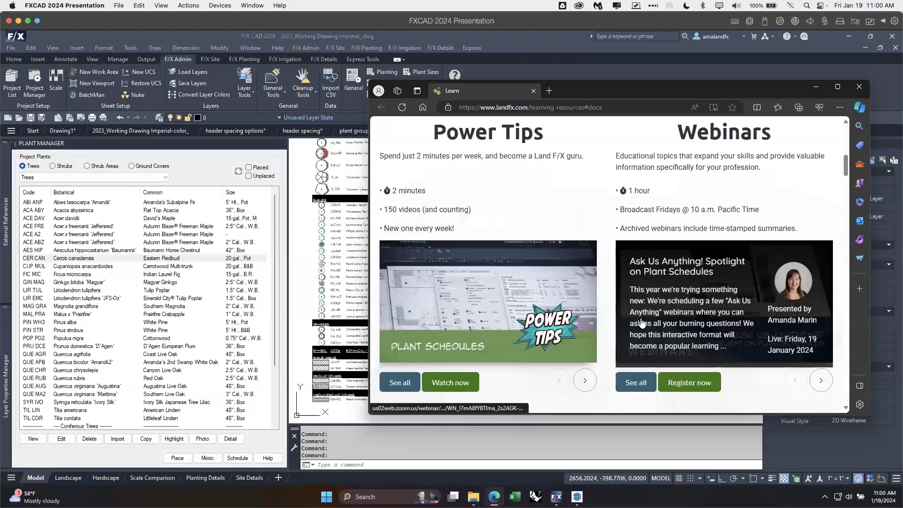
click(637, 350)
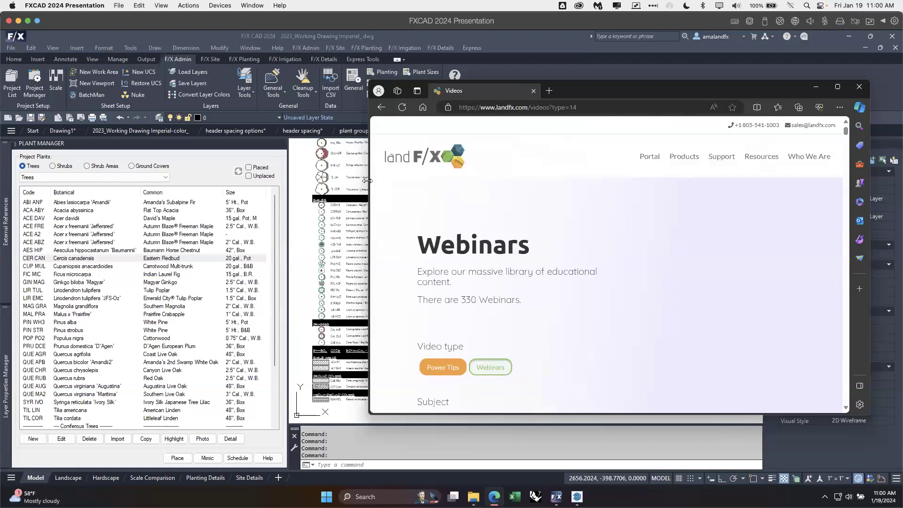
drag(369, 184, 246, 186)
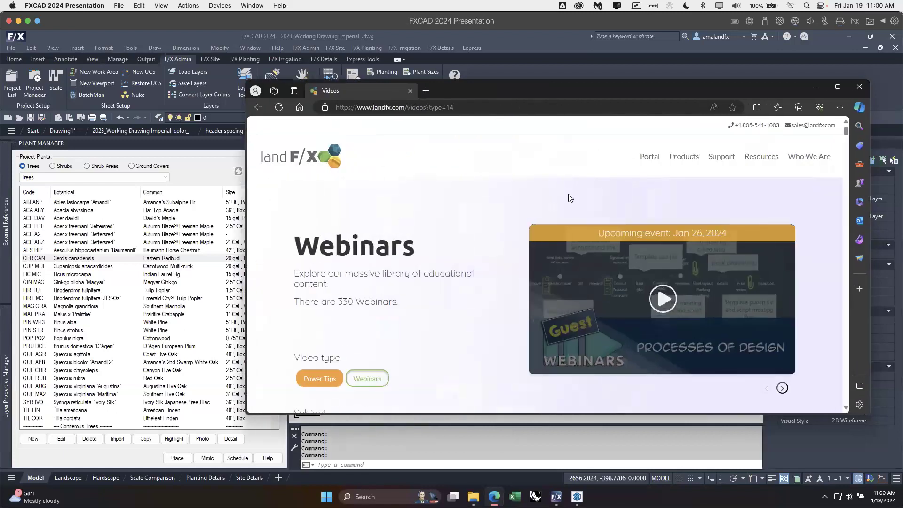
mouse_move(762, 165)
mouse_move(761, 188)
scroll(463, 343, down, 5)
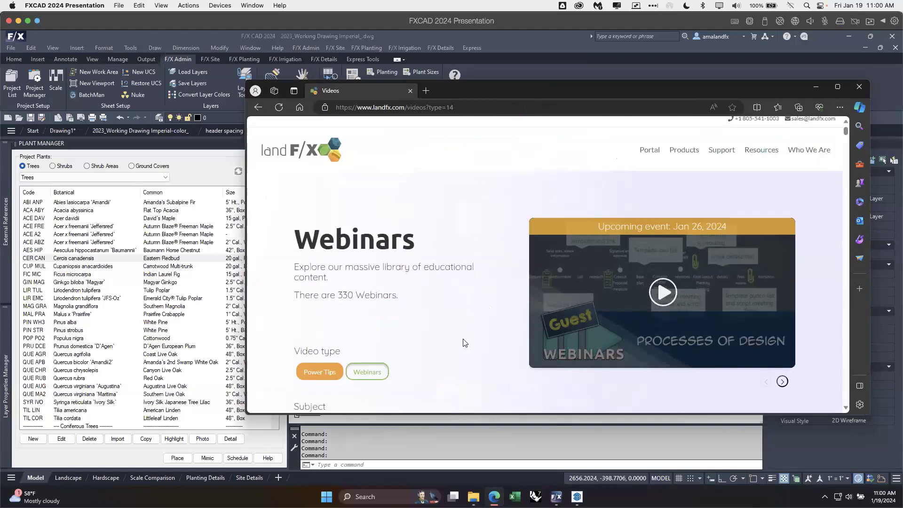
scroll(513, 318, down, 3)
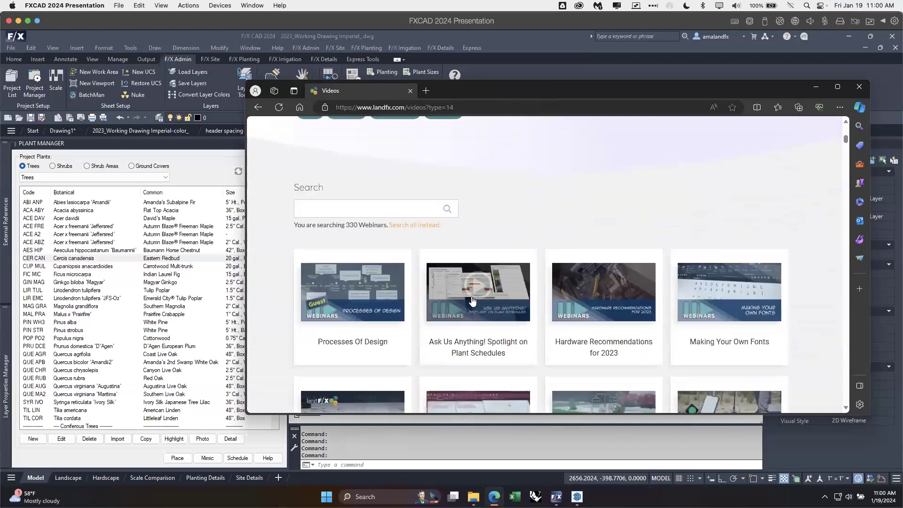
Step: Filter the webinars by the Planting subject, locate Tree Remediation Plans and return to the F/X CAD drawing
scroll(371, 188, up, 3)
click(368, 159)
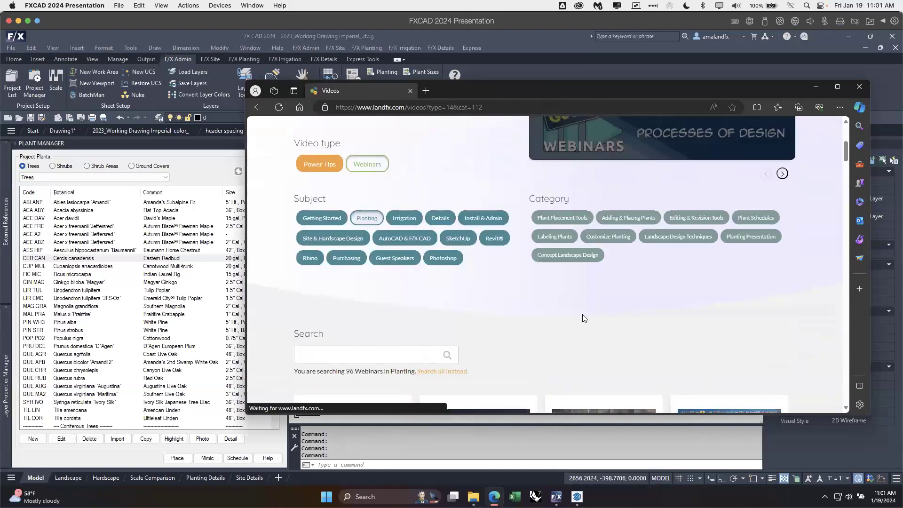
scroll(579, 319, down, 3)
scroll(578, 319, down, 8)
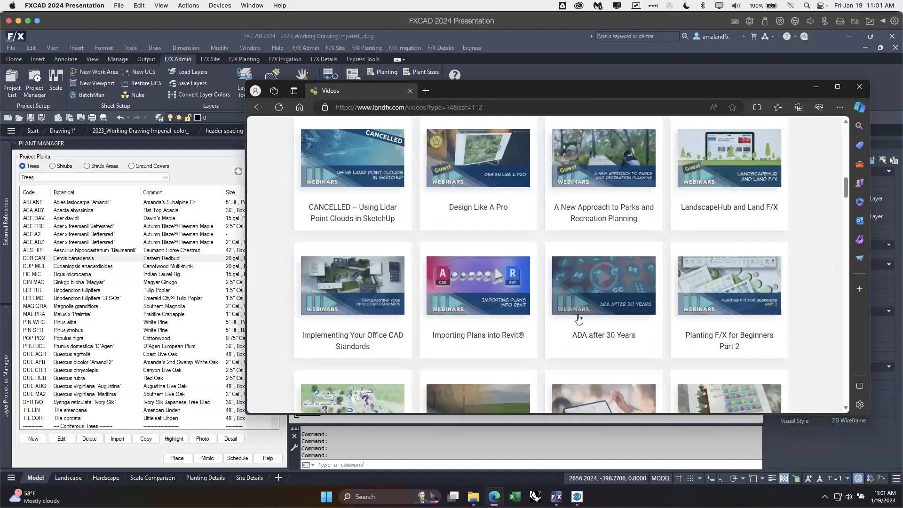
scroll(565, 316, down, 5)
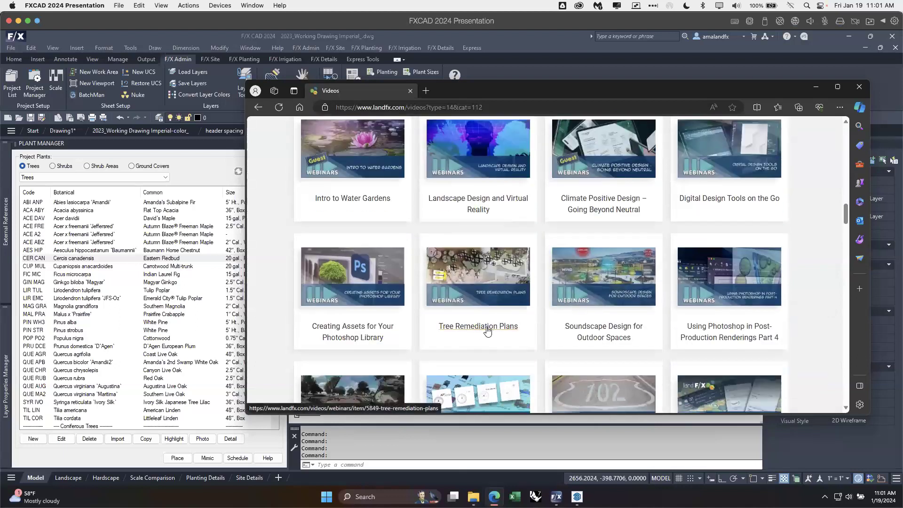
mouse_move(487, 332)
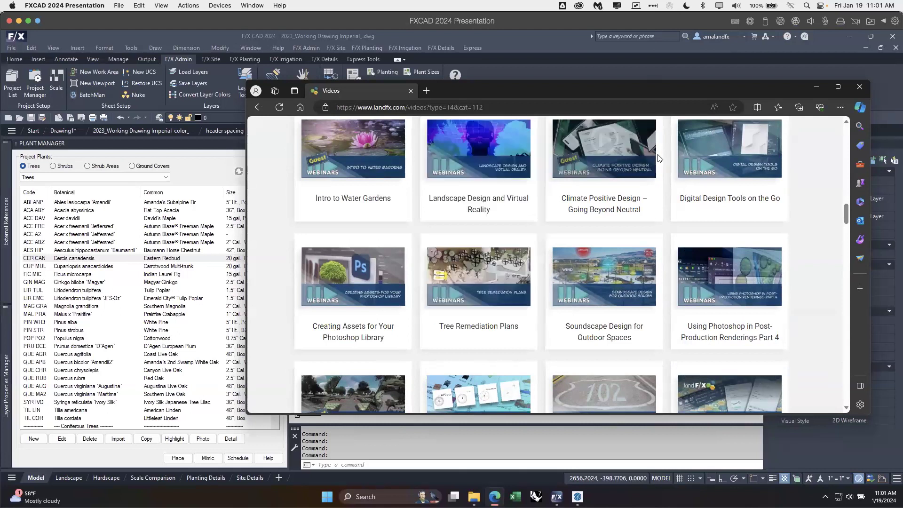
click(886, 71)
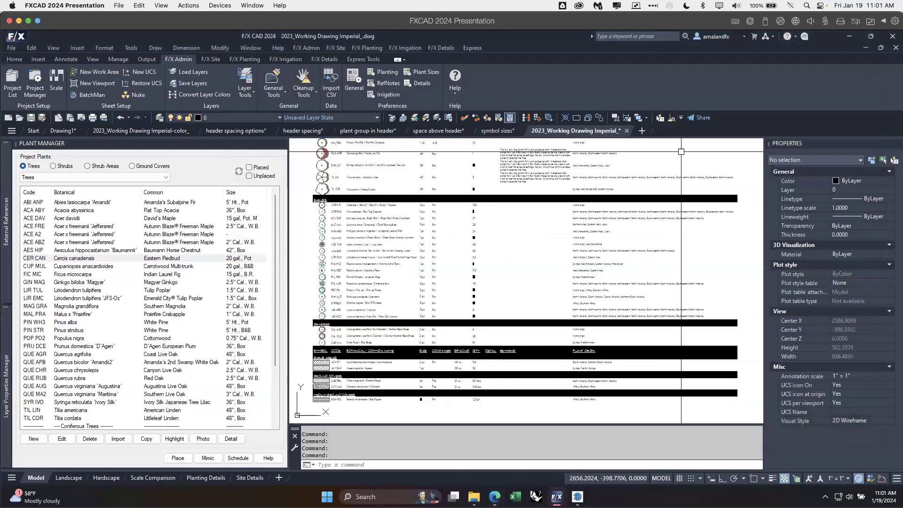
Step: Examine the placed plant schedules, comparing the photo schedule with the one showing Plant Origin
middle_drag(311, 236, 481, 325)
scroll(465, 313, down, 3)
middle_drag(468, 253, 582, 247)
middle_drag(507, 253, 601, 263)
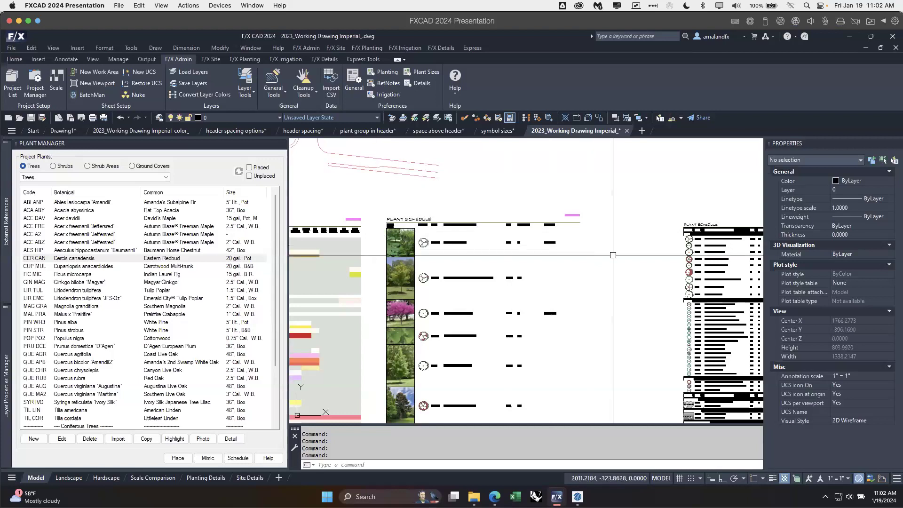
mouse_move(617, 254)
middle_down()
mouse_move(522, 239)
mouse_move(369, 247)
middle_up()
scroll(542, 238, up, 2)
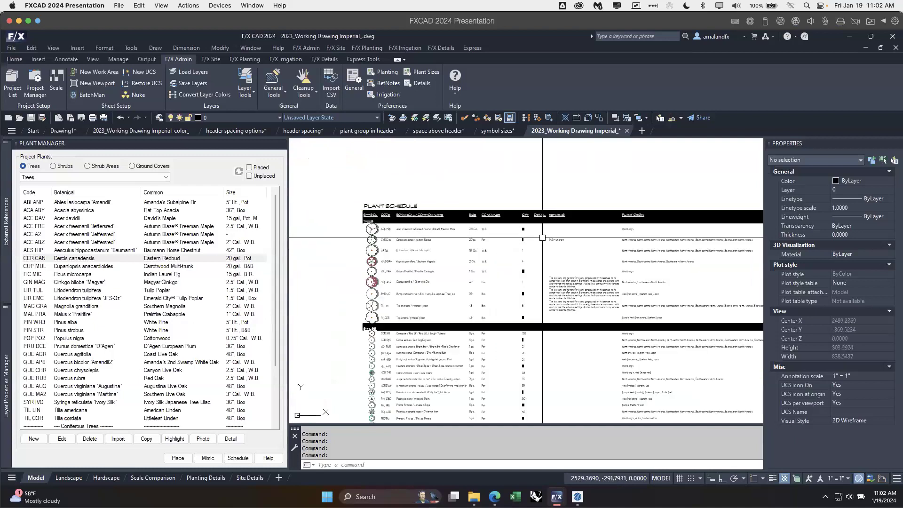
scroll(543, 240, down, 2)
middle_drag(460, 259, 708, 288)
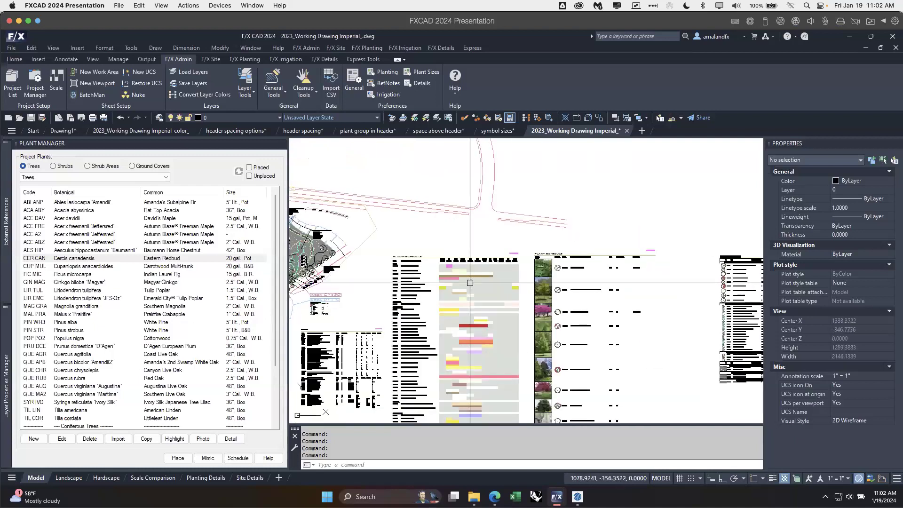
Step: Start a new plant schedule with concept plants by group, cost and subtotals included, and with remarks and details excluded
middle_drag(470, 283, 612, 151)
middle_drag(493, 298, 407, 155)
middle_drag(492, 314, 459, 182)
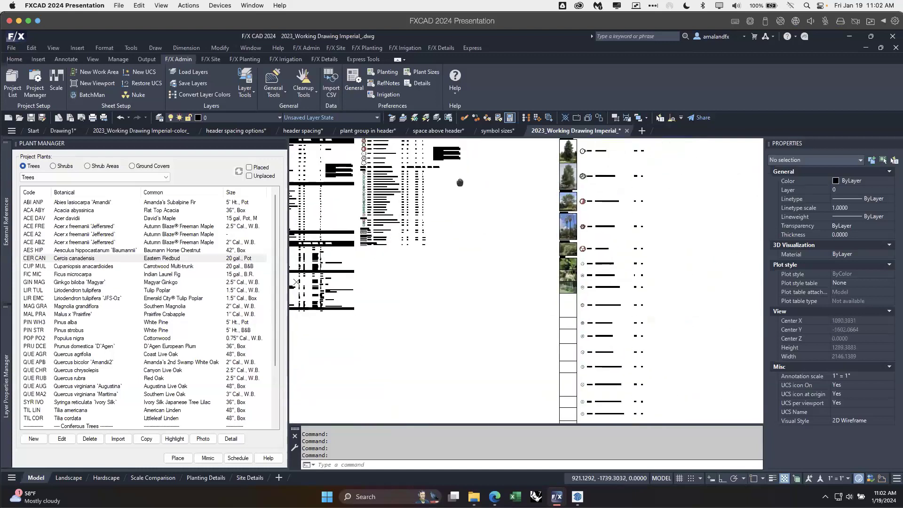
click(234, 460)
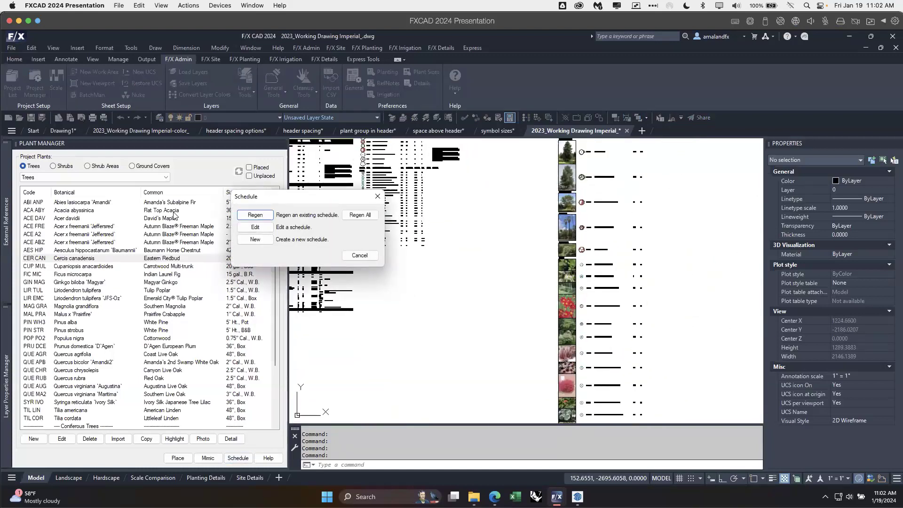
click(255, 240)
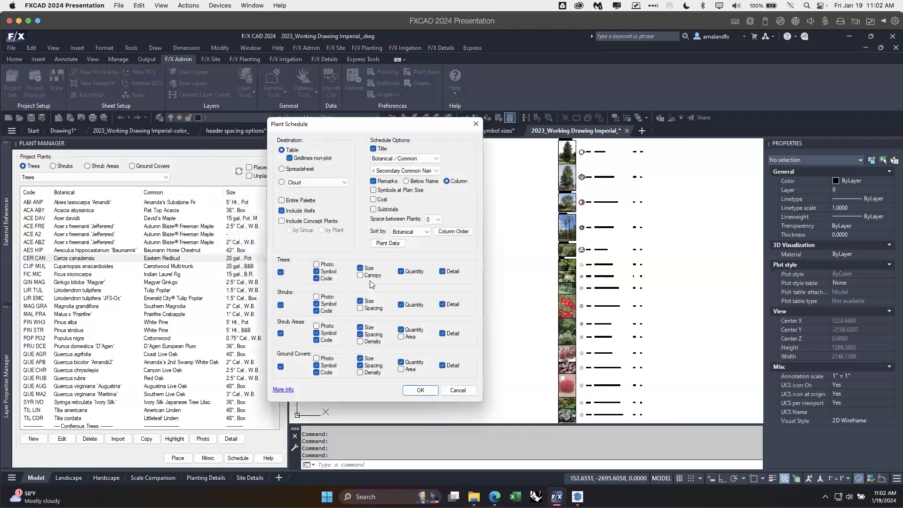
click(283, 222)
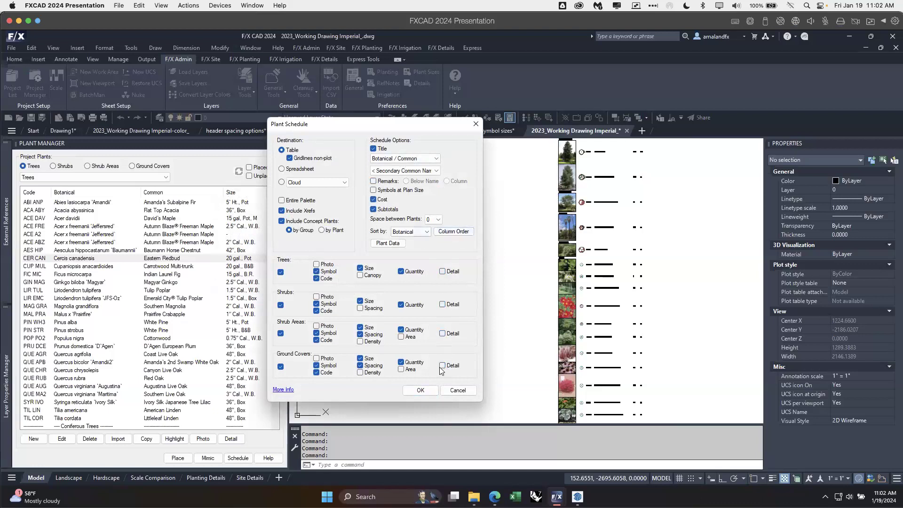
Step: Move the Quantity/Cost/Total group ahead of Names in the schedule's column order
click(465, 233)
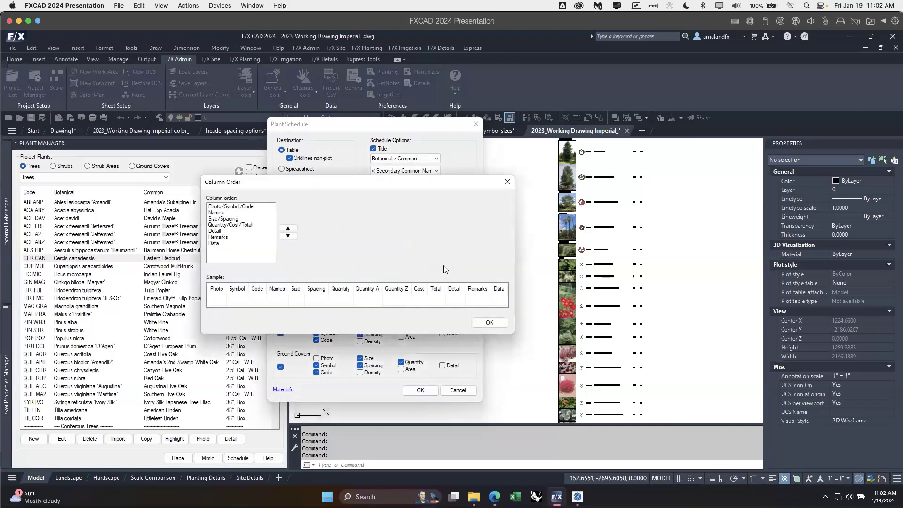
click(223, 226)
click(289, 229)
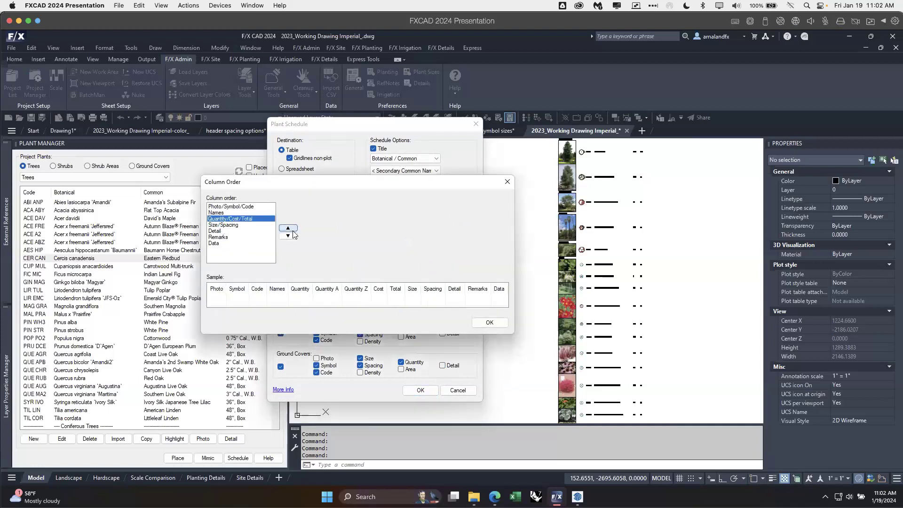
click(288, 229)
click(489, 323)
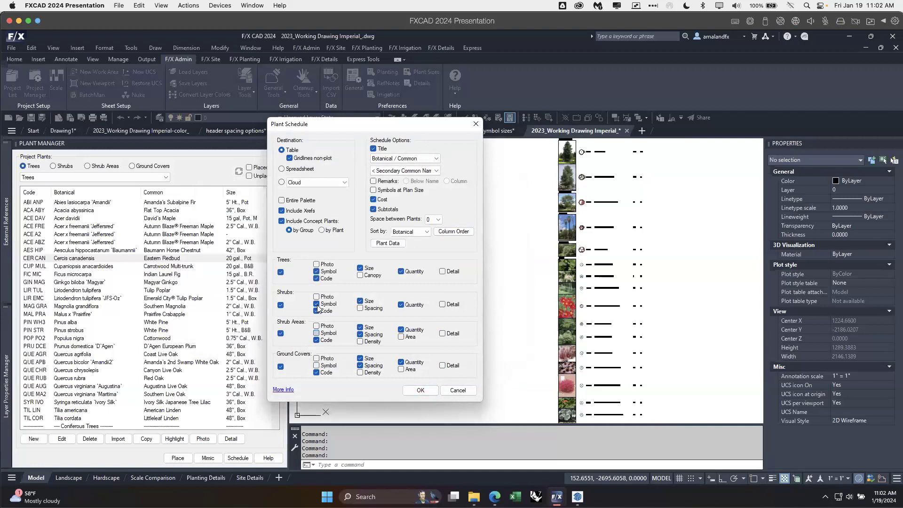
Step: Exclude symbols for all plant groups, then generate the schedule for the entire drawing and place it below the existing schedules
click(418, 391)
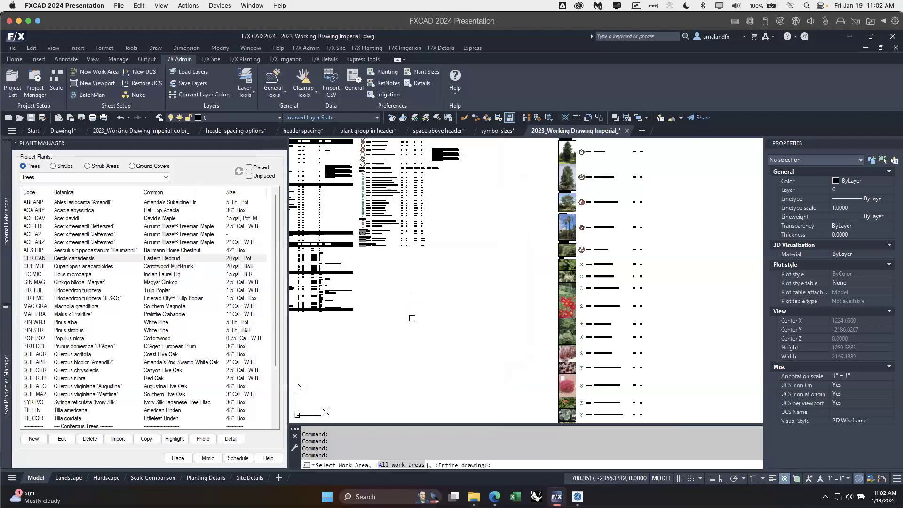
key(Return)
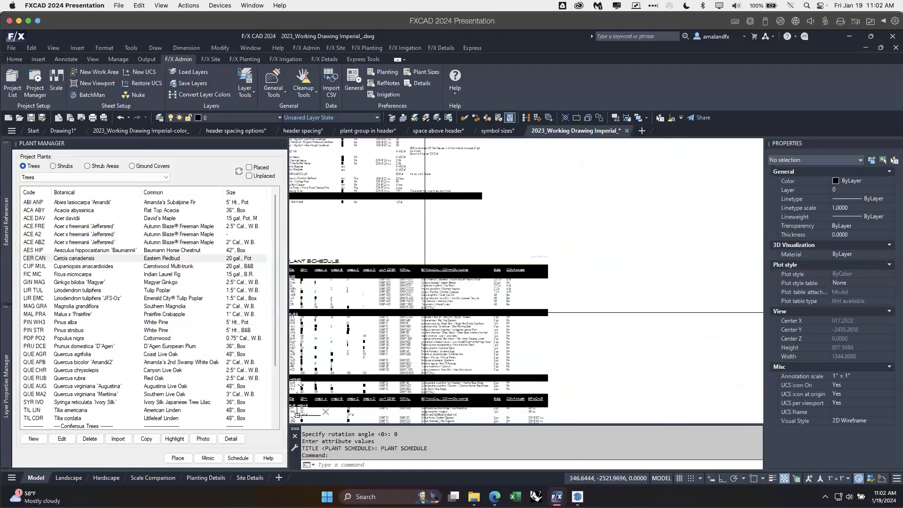
Step: Examine the new cost schedule's total quantity, Area A to D quantities, unit costs, totals and subtotals
middle_drag(421, 304, 460, 305)
scroll(423, 281, up, 4)
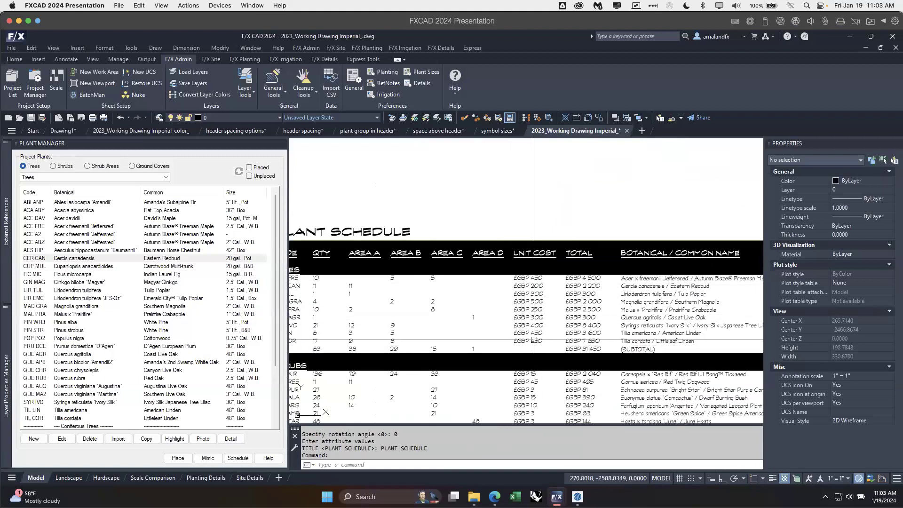
middle_drag(545, 332, 576, 304)
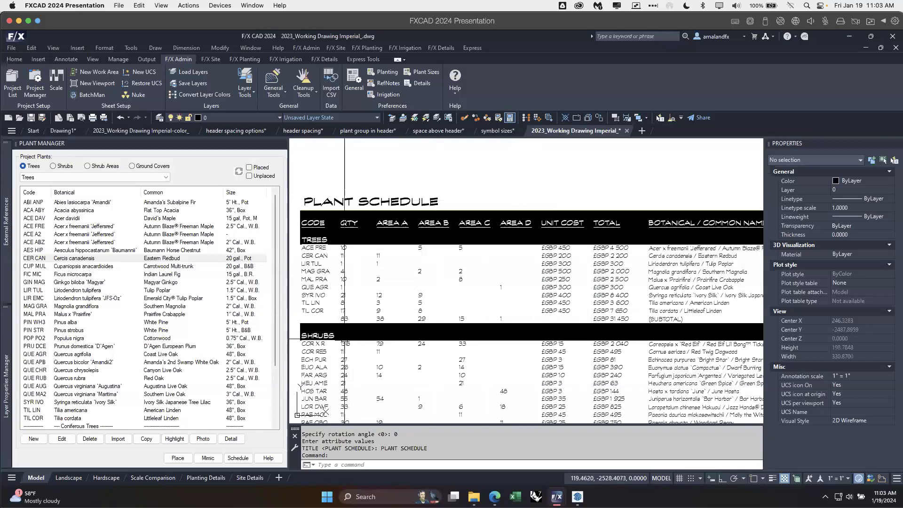
click(335, 182)
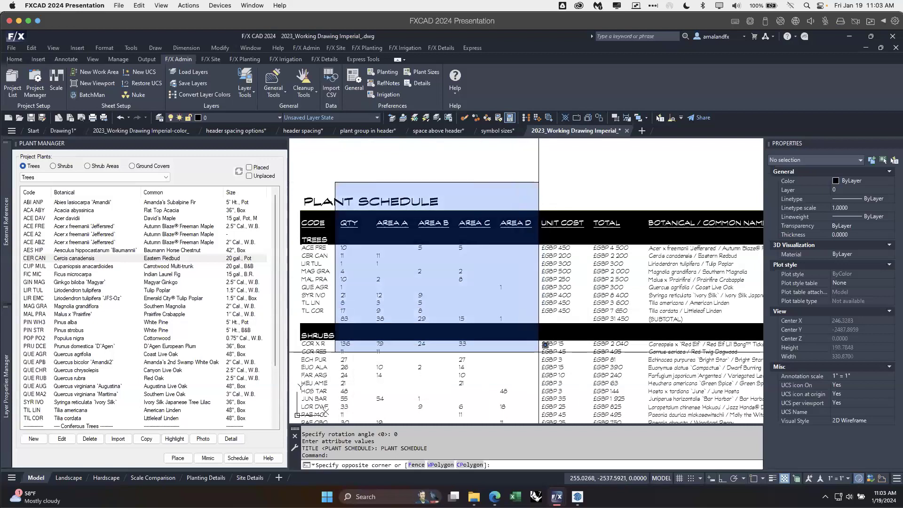
click(536, 353)
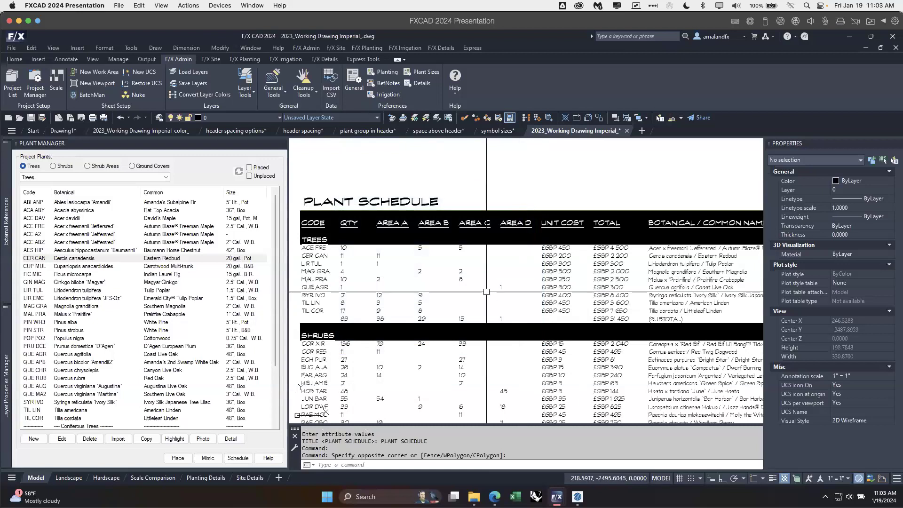
scroll(523, 294, down, 2)
middle_drag(523, 294, 474, 259)
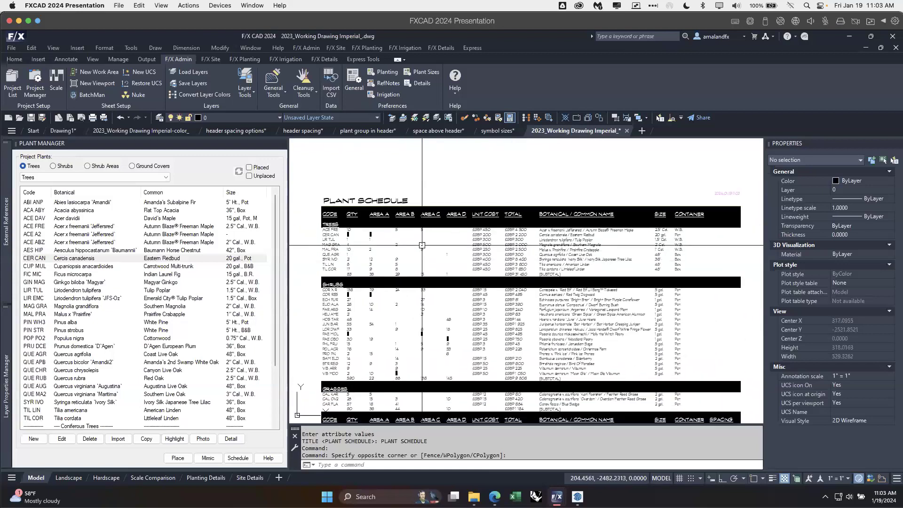
scroll(431, 258, up, 2)
mouse_move(441, 235)
middle_down()
mouse_move(447, 257)
mouse_move(492, 244)
mouse_move(490, 237)
middle_up()
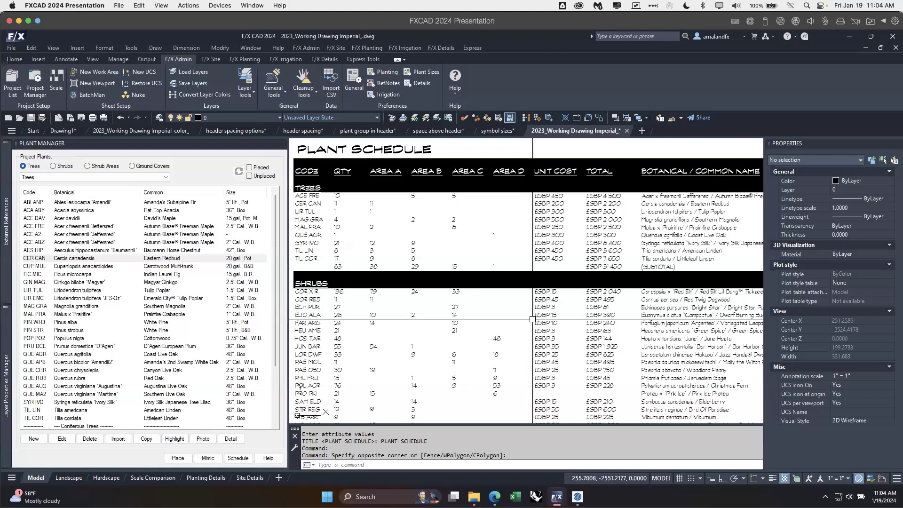
scroll(532, 319, down, 5)
middle_drag(498, 269, 471, 330)
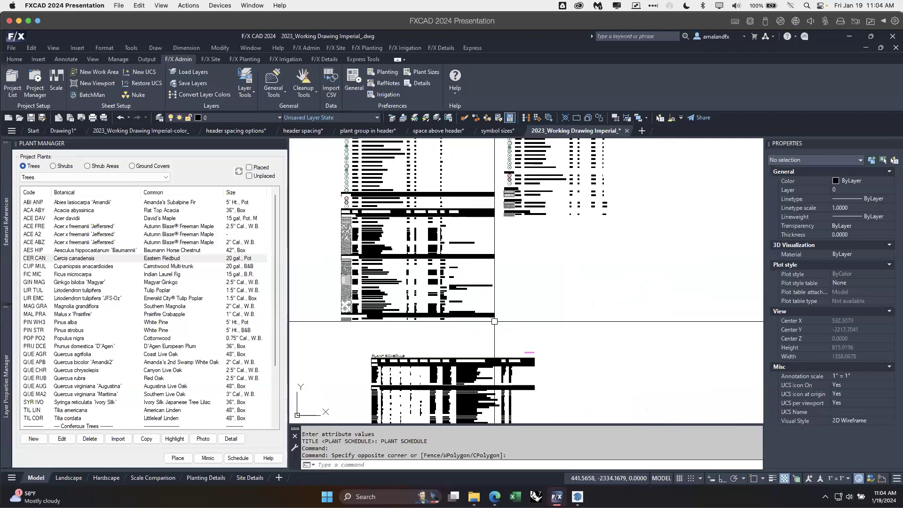
Step: Open the Landscape layout and examine the plant schedule placed beside the plan viewport on the sheet
click(68, 477)
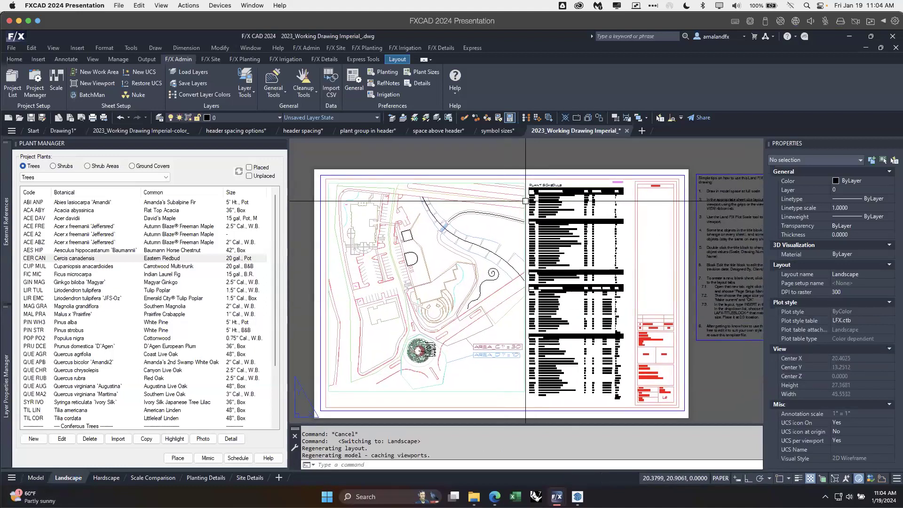
scroll(525, 200, up, 2)
click(529, 235)
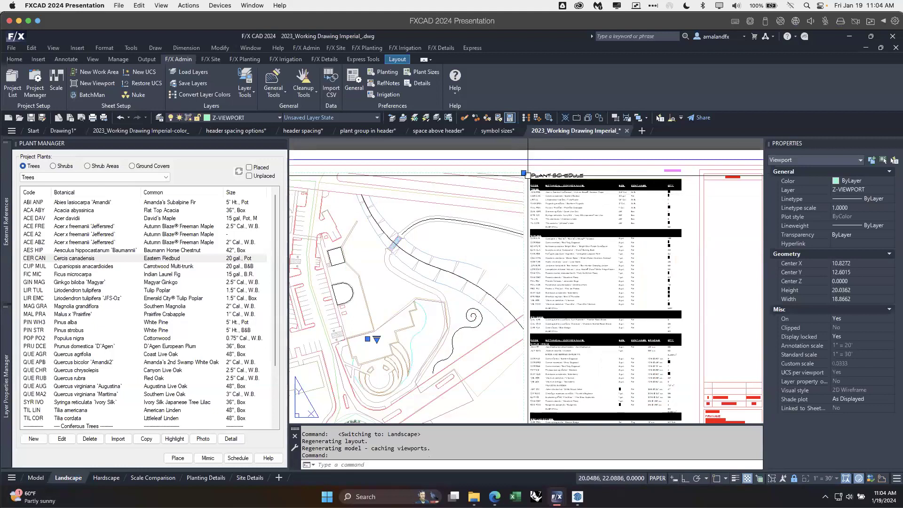
key(Escape)
mouse_move(530, 238)
middle_down()
mouse_move(603, 203)
mouse_move(599, 232)
middle_up()
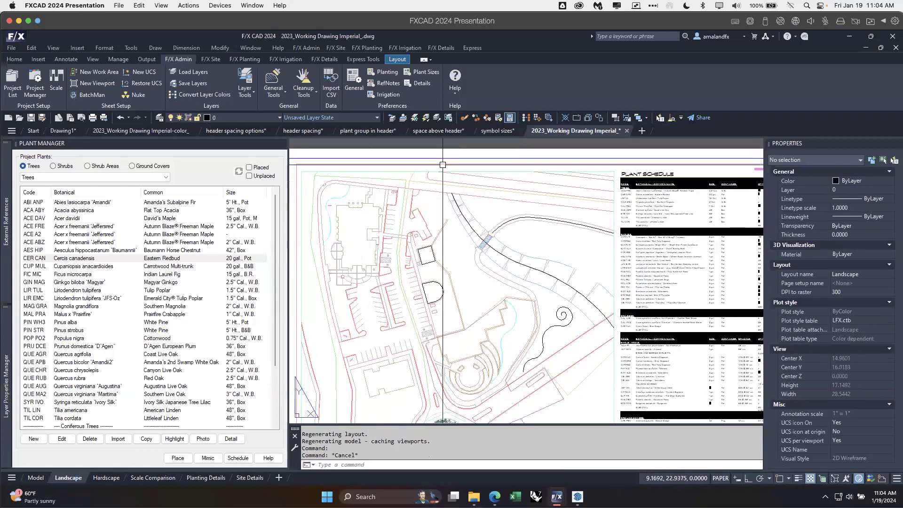
scroll(610, 250, down, 3)
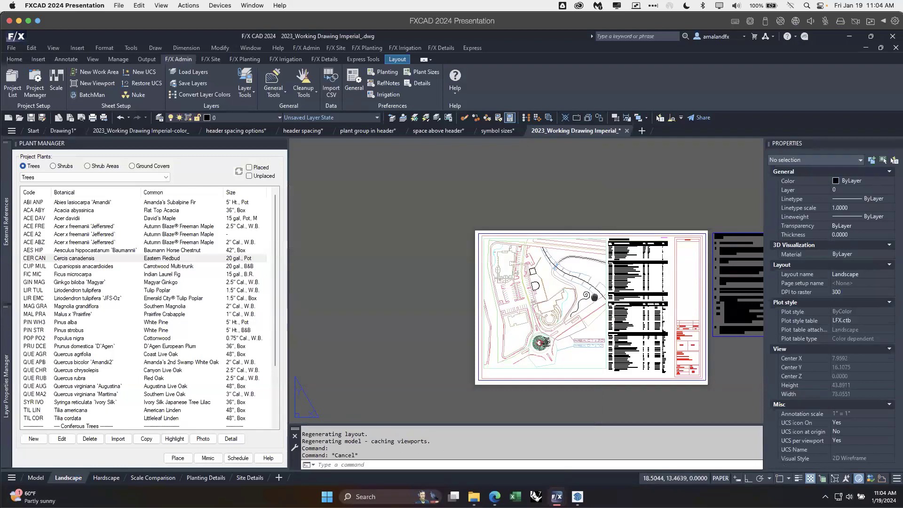
scroll(581, 228, down, 1)
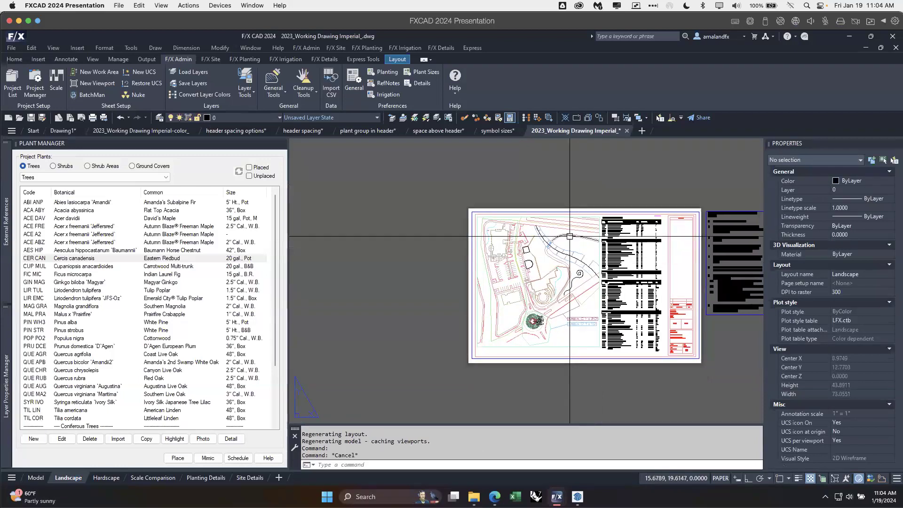
click(600, 264)
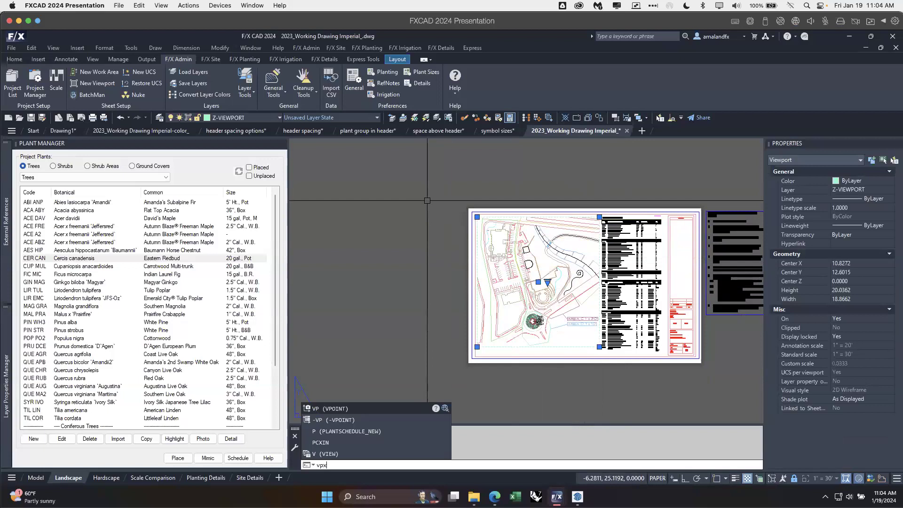
key(BackSpace)
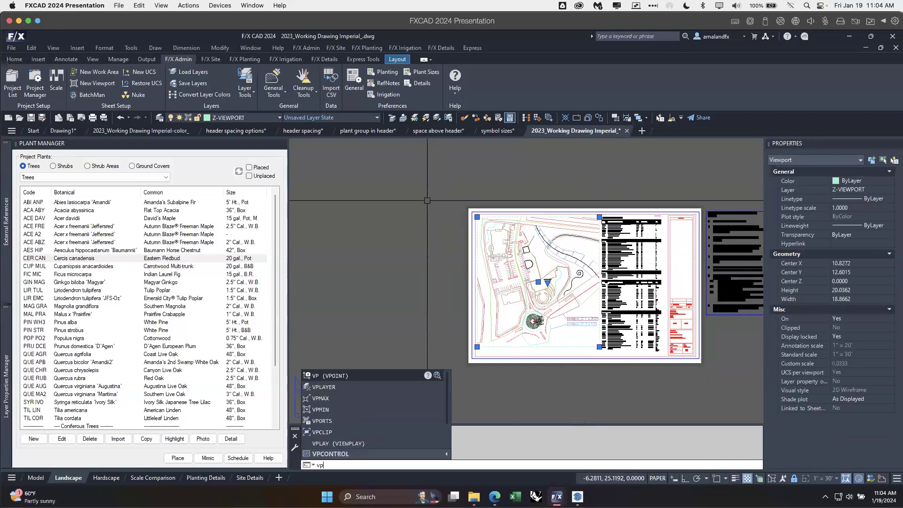
click(349, 431)
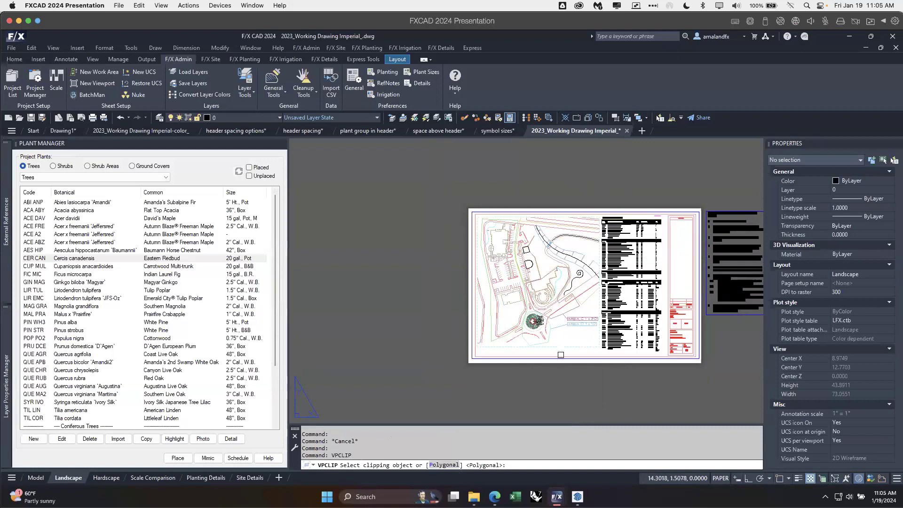
key(Escape)
Step: Move the plant schedule block on the Landscape sheet over the plan viewport, to about X 15.86, Y 22.69
scroll(624, 226, up, 5)
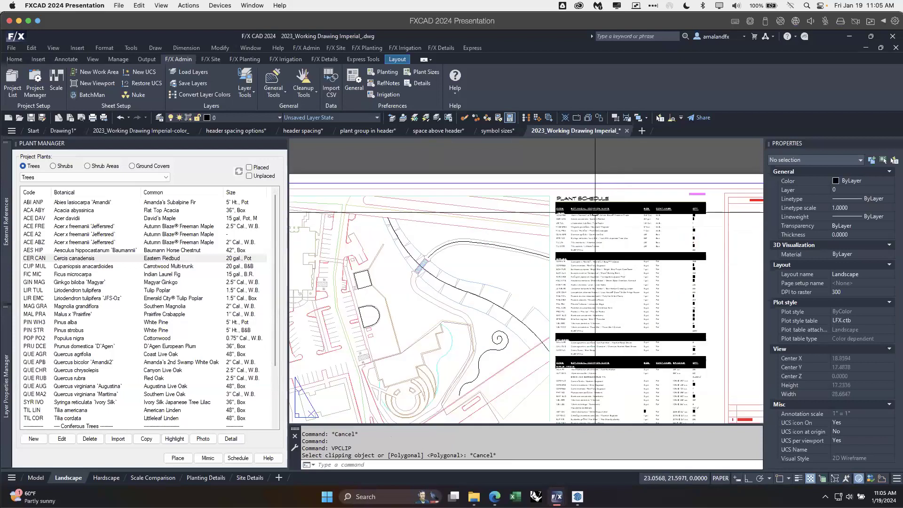
click(585, 206)
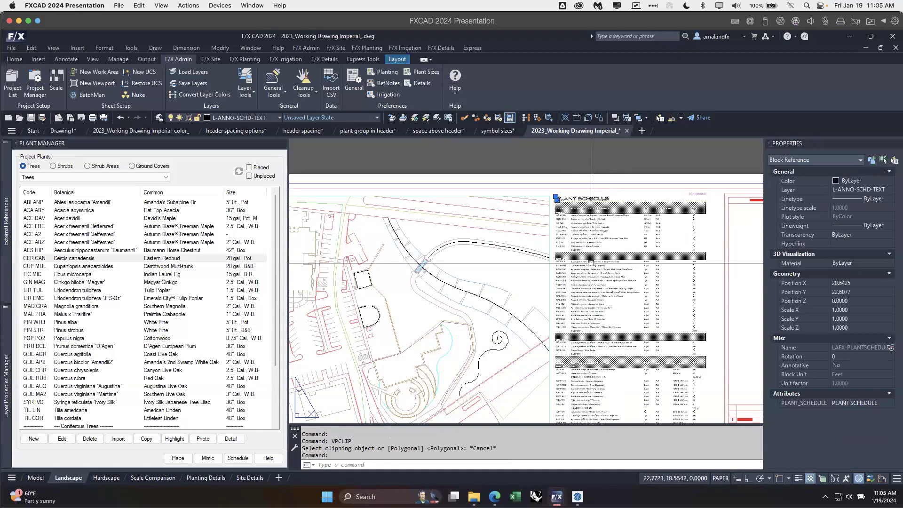
middle_drag(632, 253, 544, 254)
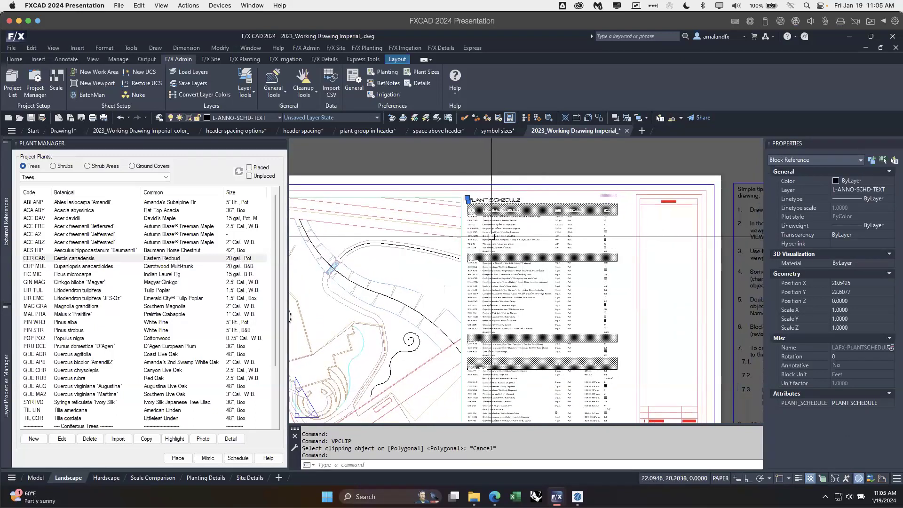
scroll(501, 218, up, 2)
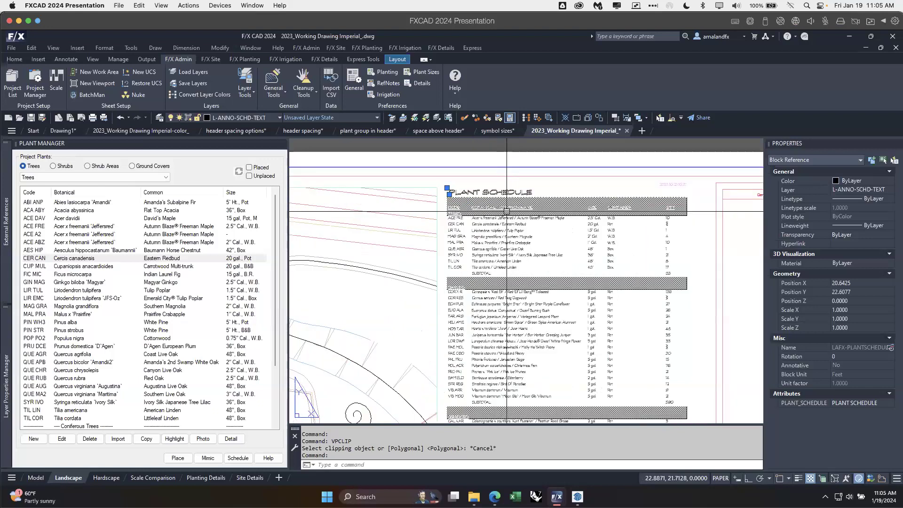
key(Escape)
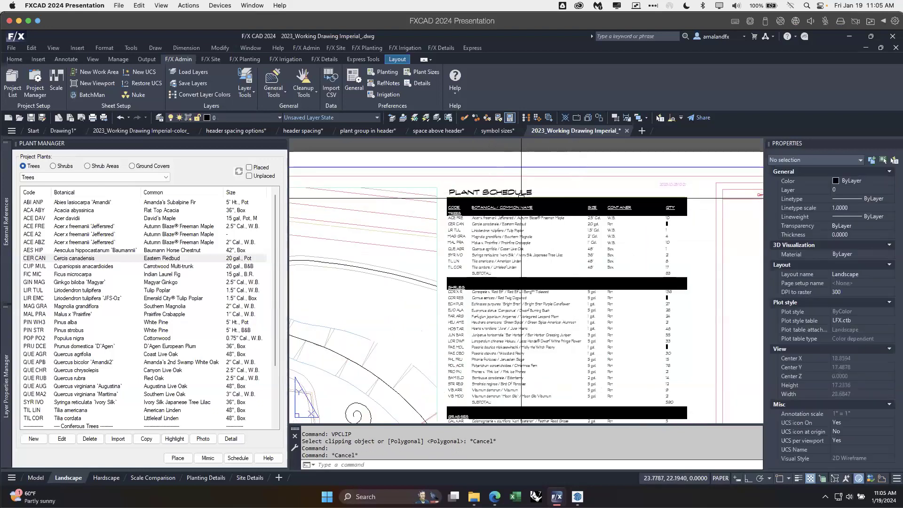
click(520, 195)
key(Escape)
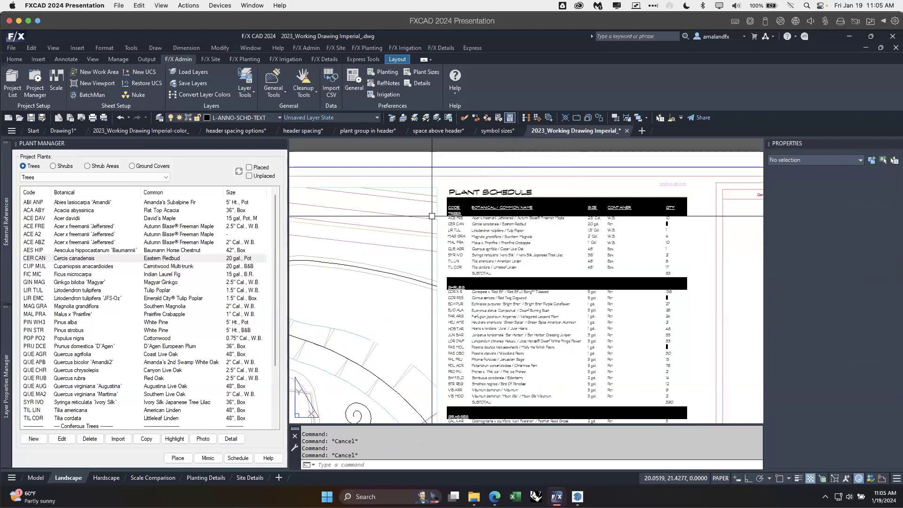
click(497, 217)
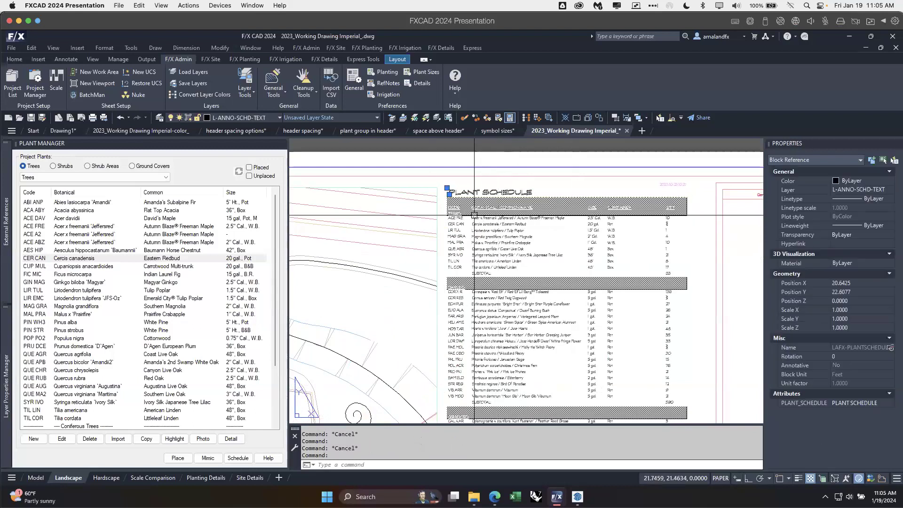
click(447, 187)
scroll(362, 220, down, 3)
middle_drag(410, 289, 447, 258)
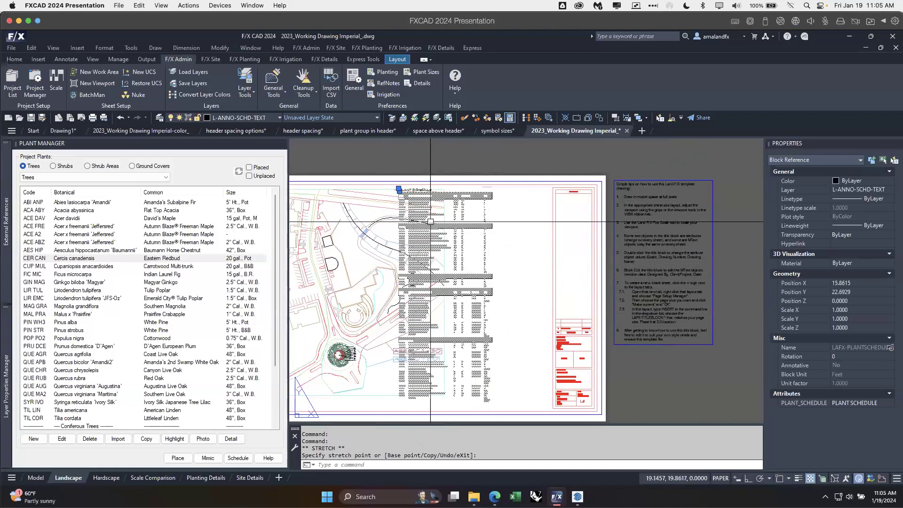
key(Escape)
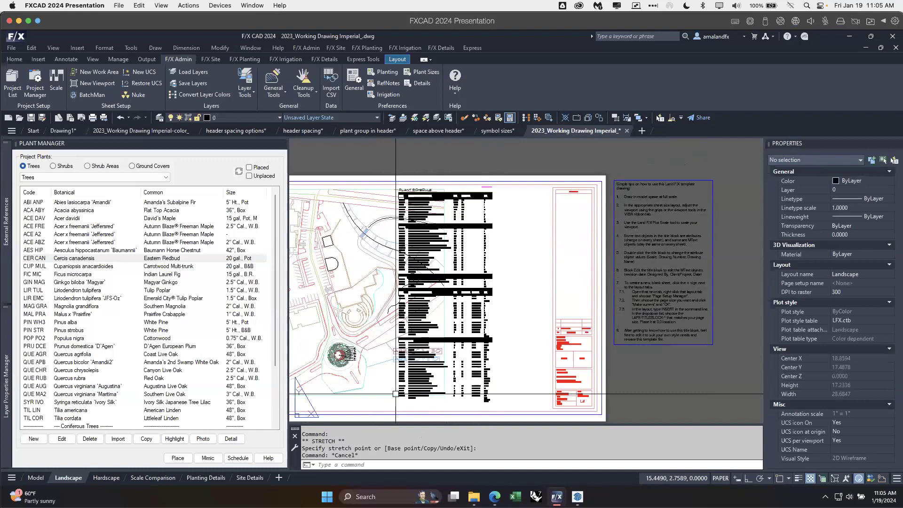
middle_drag(444, 328, 542, 321)
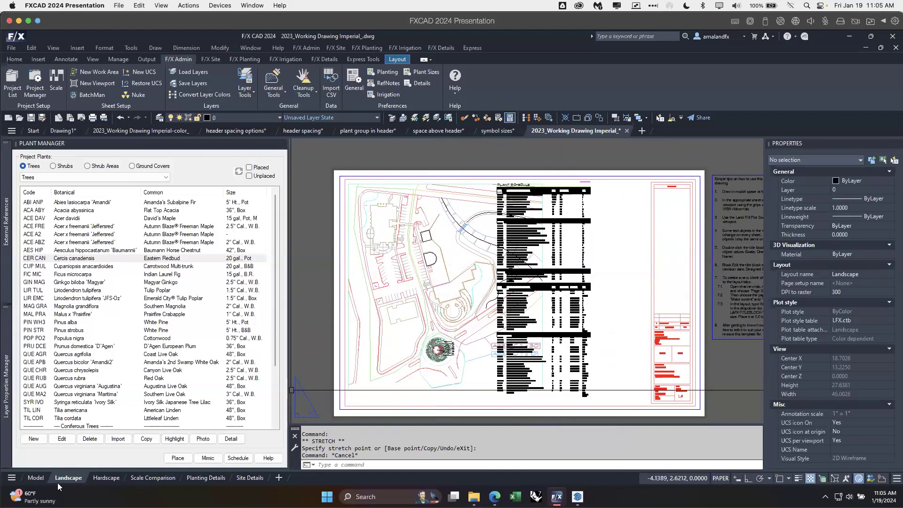
Step: Return to model space, look over the placed schedules, and view the Plant Sizes preferences for trees before closing them
click(36, 477)
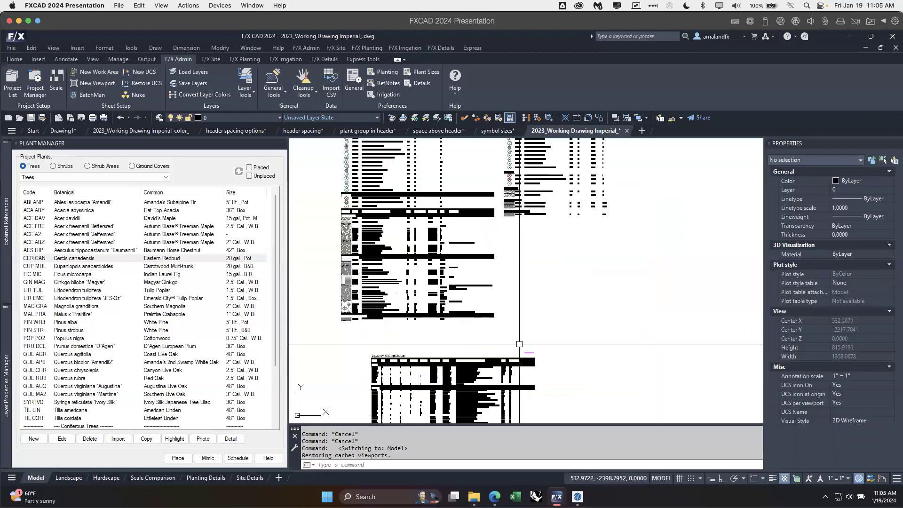
scroll(520, 343, down, 2)
middle_drag(572, 277, 535, 383)
mouse_move(546, 251)
middle_down()
mouse_move(553, 370)
mouse_move(531, 437)
middle_up()
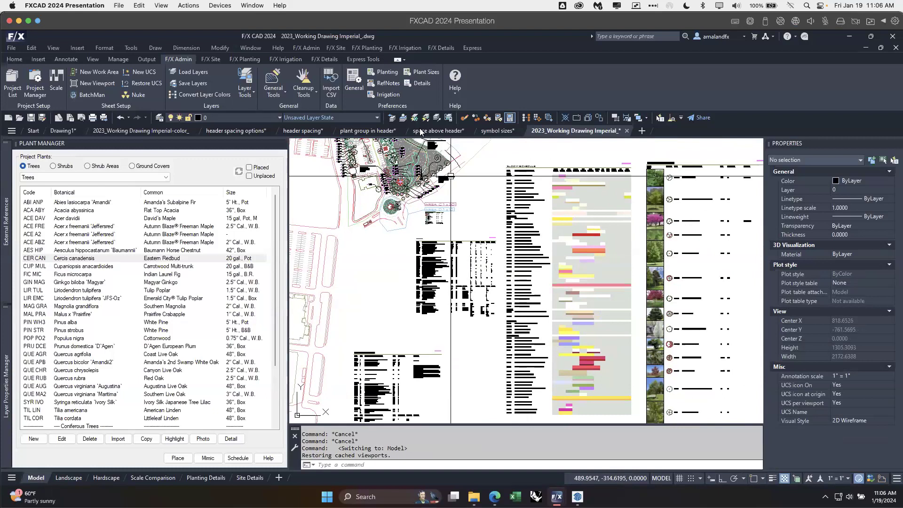
click(425, 73)
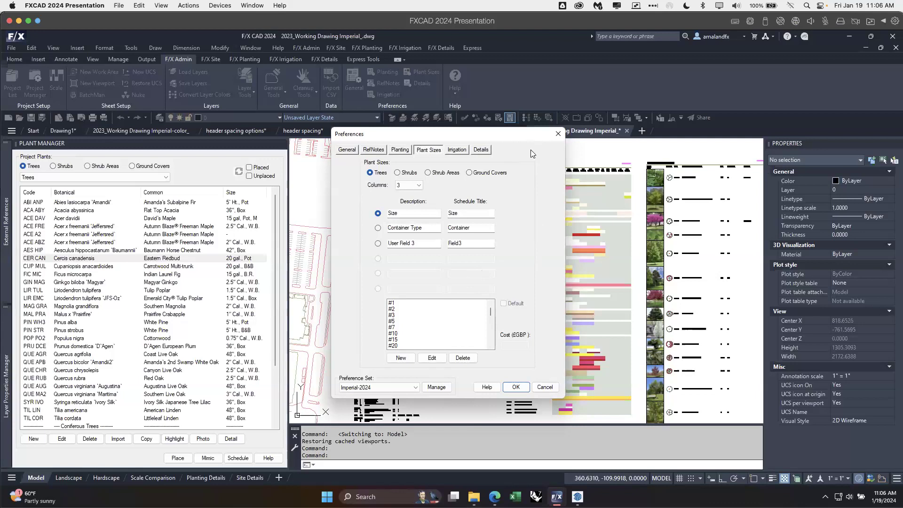
click(559, 134)
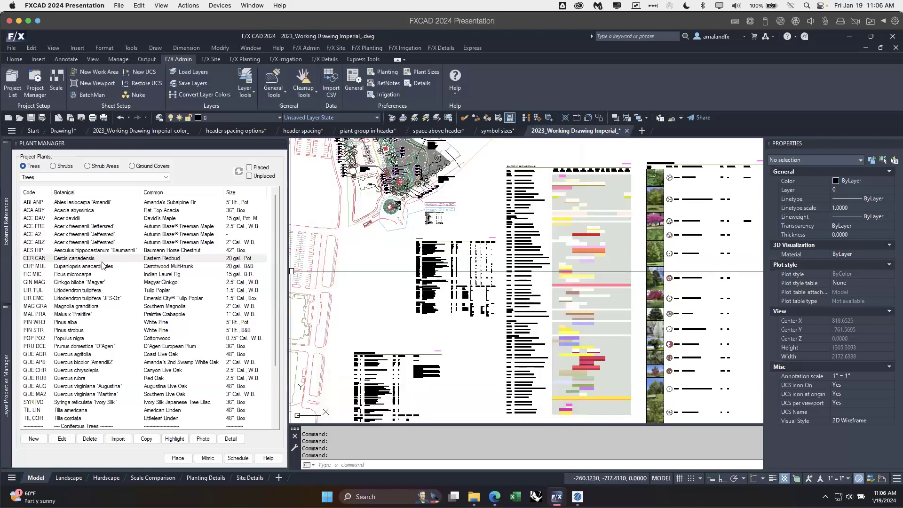